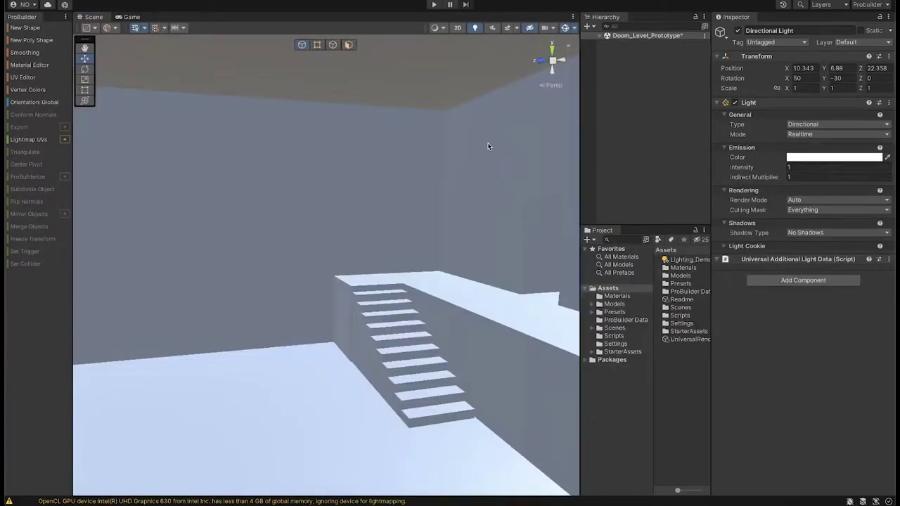
- Expand the Doom_Level_Prototype scene and examine Base_Level in face, vertex and edge selection modes, returning to object mode
left_click(604, 36)
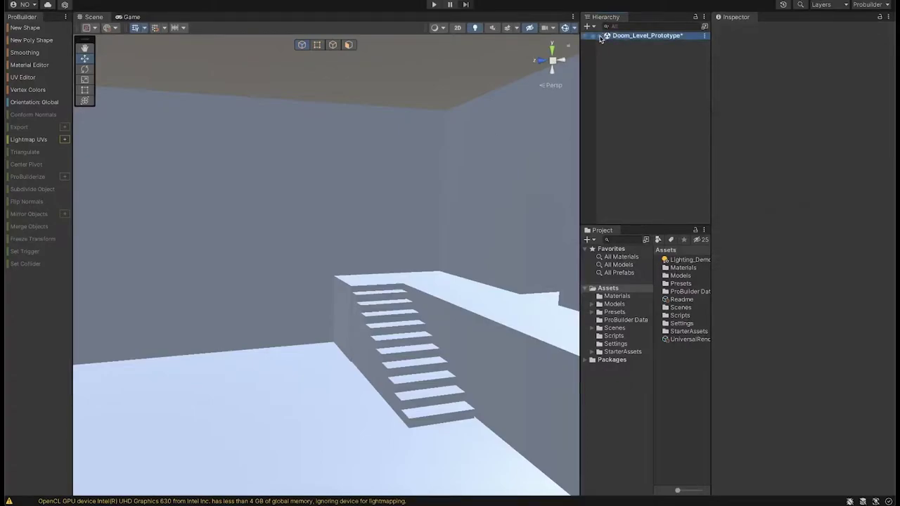
left_click(603, 36)
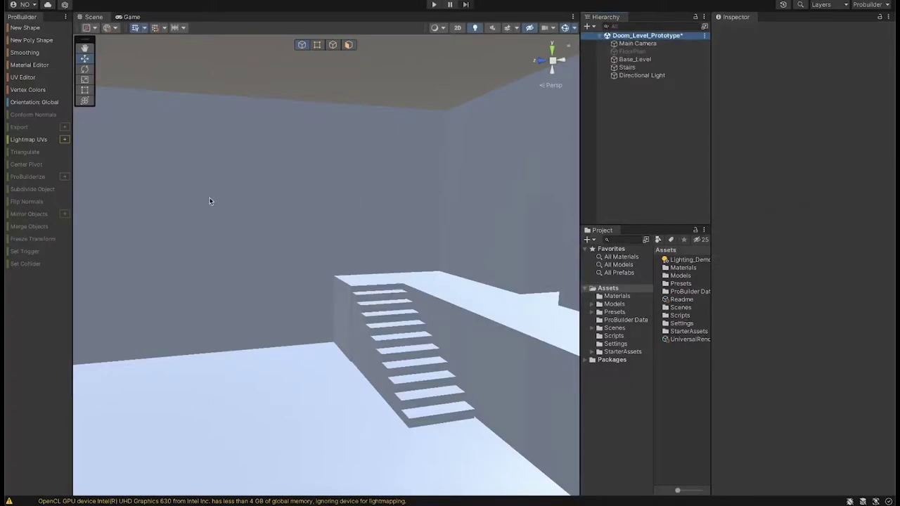
left_click(635, 59)
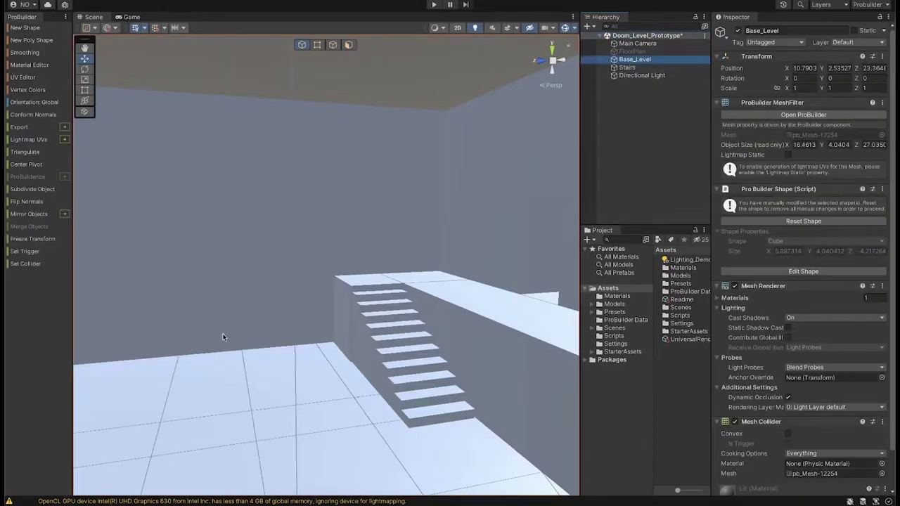
left_click(348, 45)
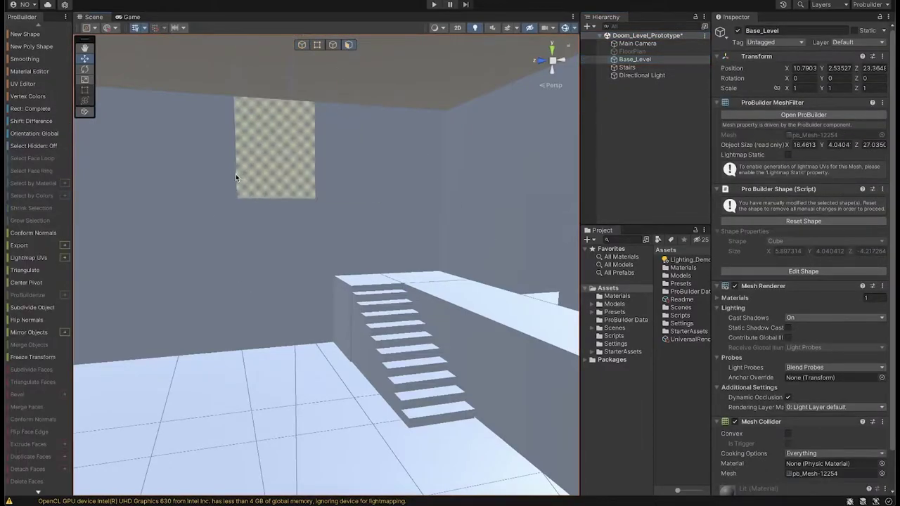
left_click(236, 174)
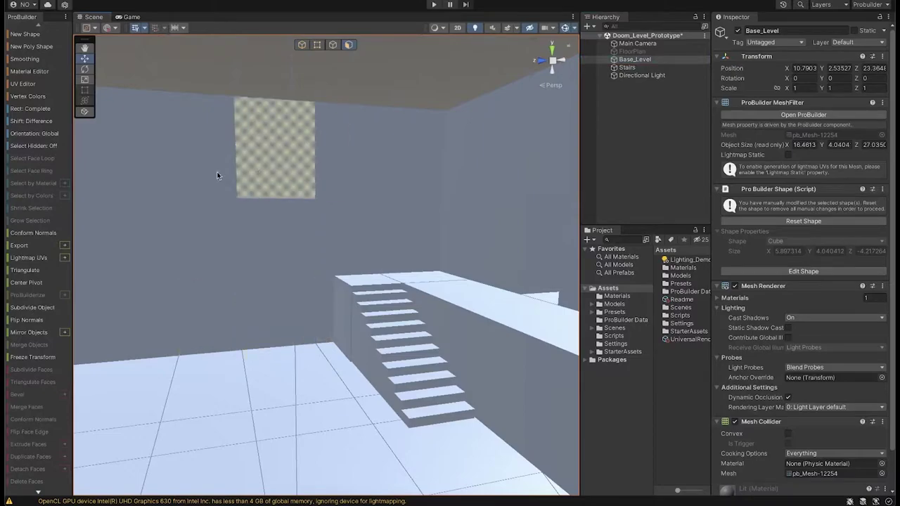
left_click(317, 45)
left_click(332, 45)
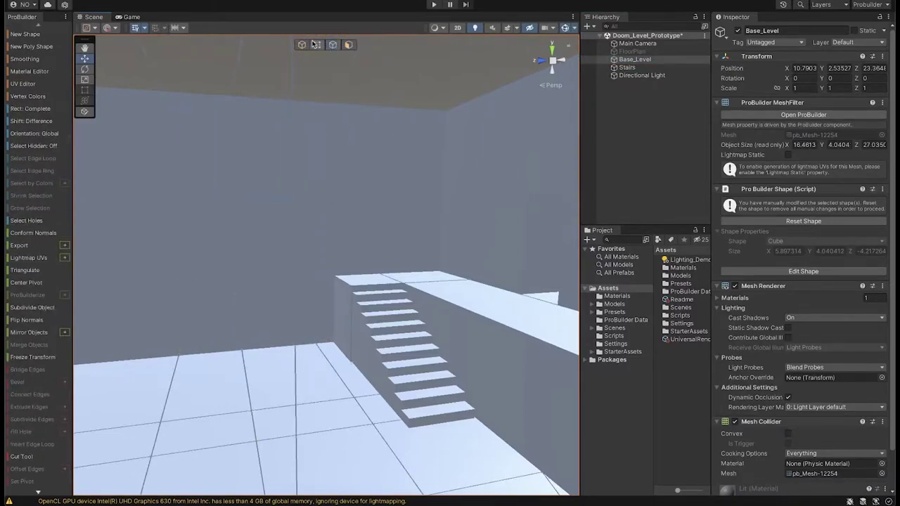
left_click(302, 45)
left_click(641, 76)
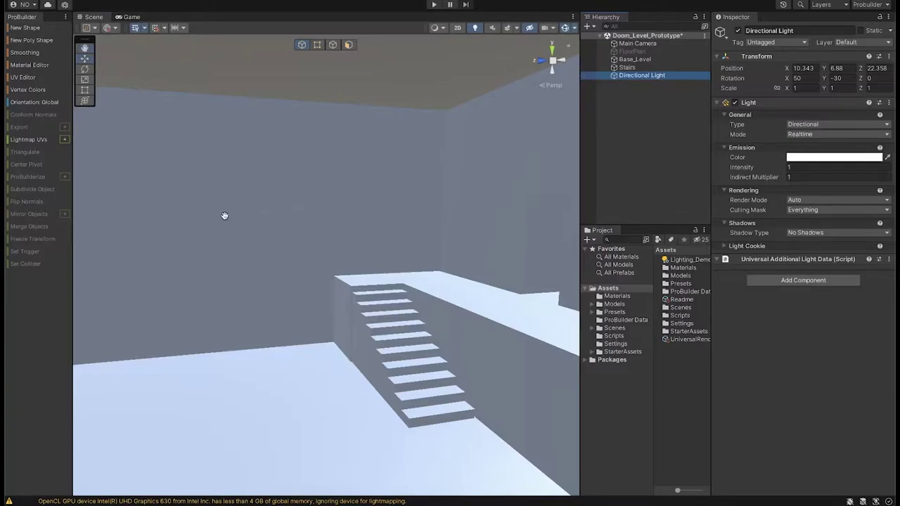
middle_click_drag(225, 215, 328, 214)
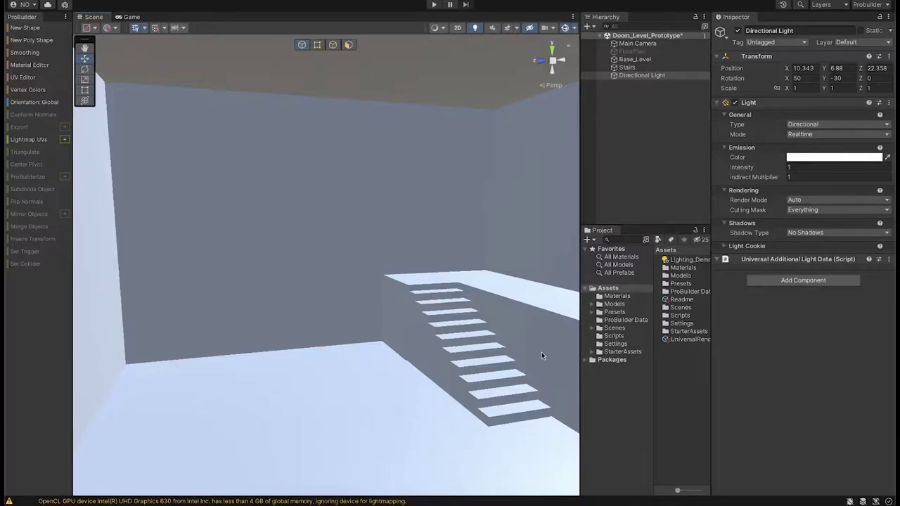
- Create a new material in the Assets folder and name it Wall_Test
right_click(681, 382)
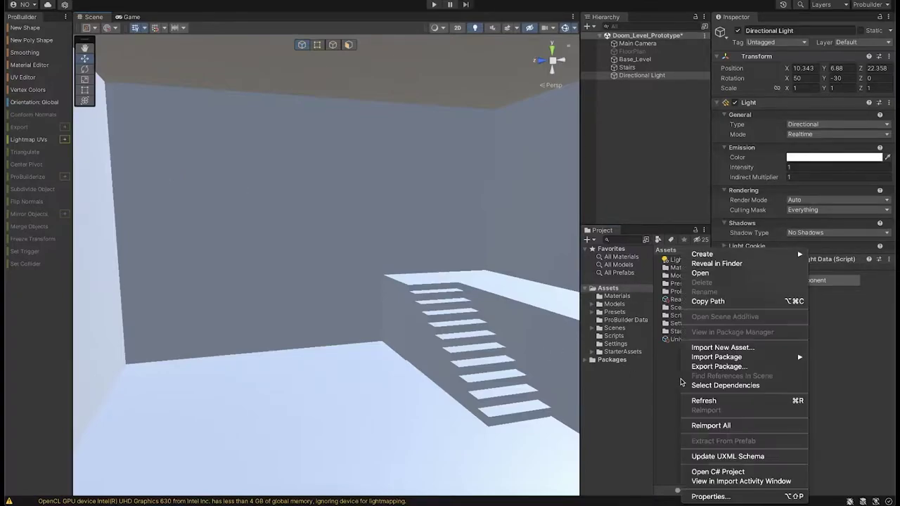
mouse_move(708, 253)
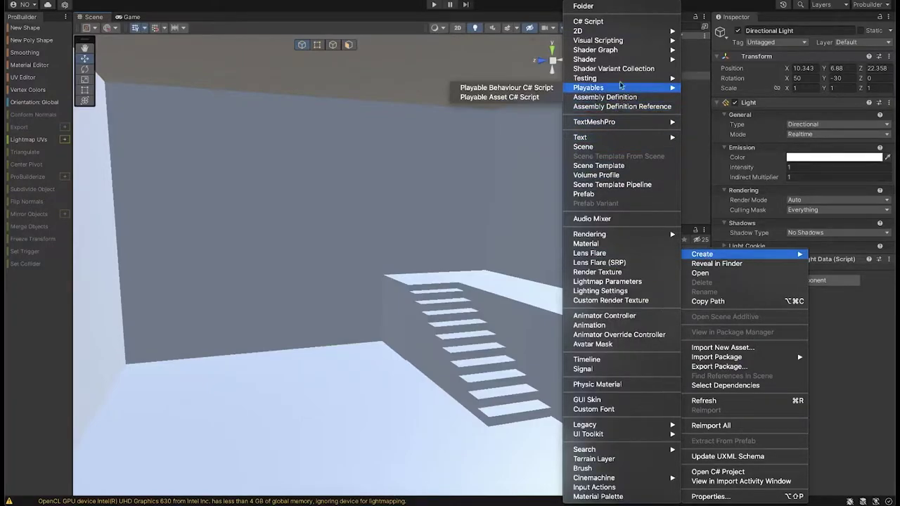
left_click(586, 243)
key("Return")
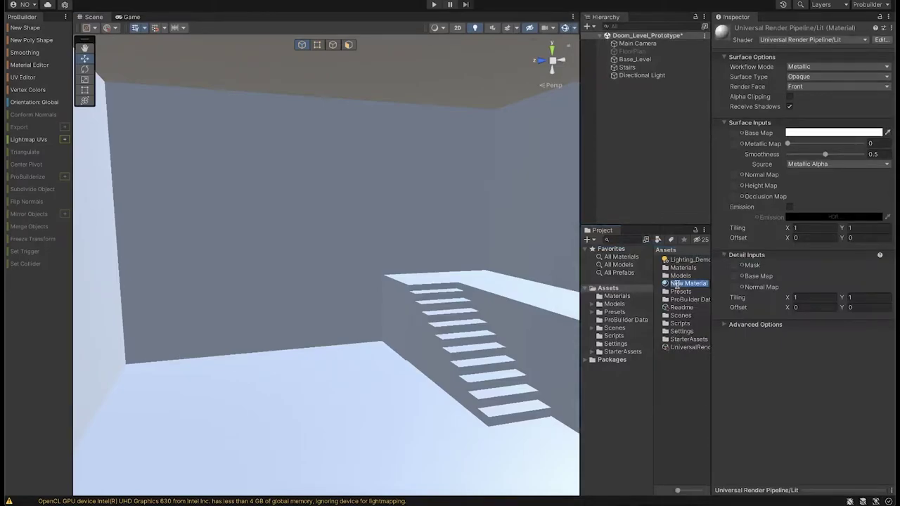
type("Wall_Test")
key("Return")
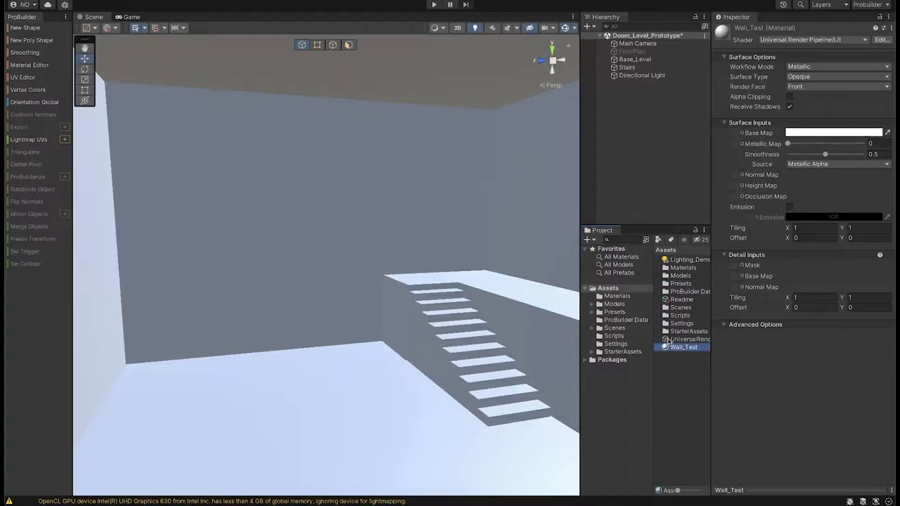
- Move the Wall_Test material into the Materials folder inside Models and select it there
left_click_drag(669, 348, 666, 277)
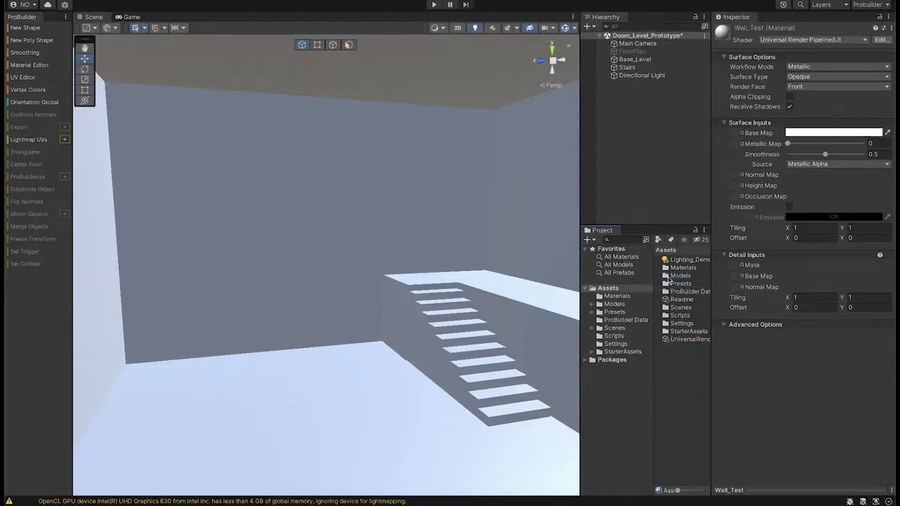
double_click(666, 277)
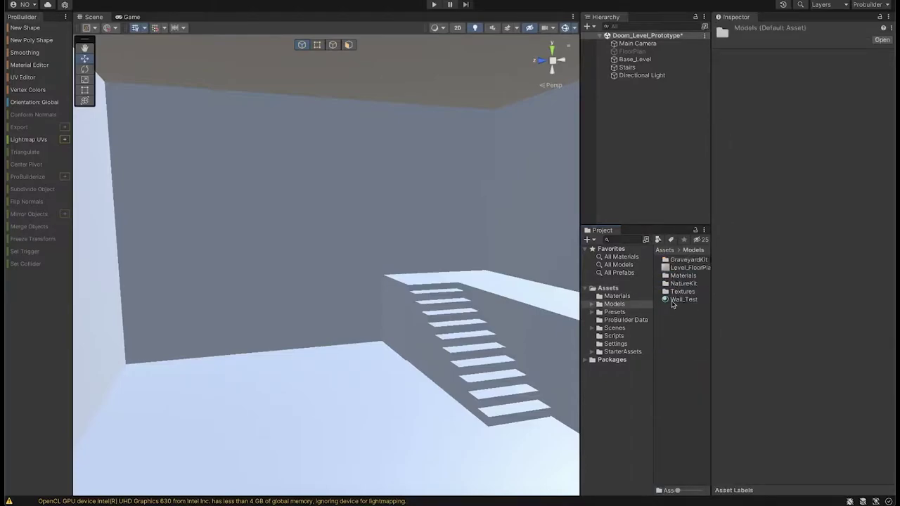
left_click_drag(665, 301, 666, 276)
double_click(667, 275)
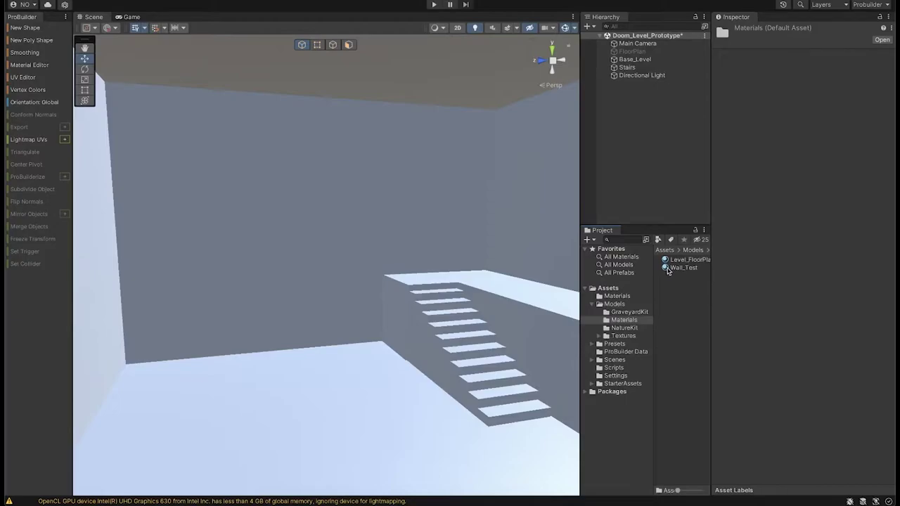
left_click(665, 269)
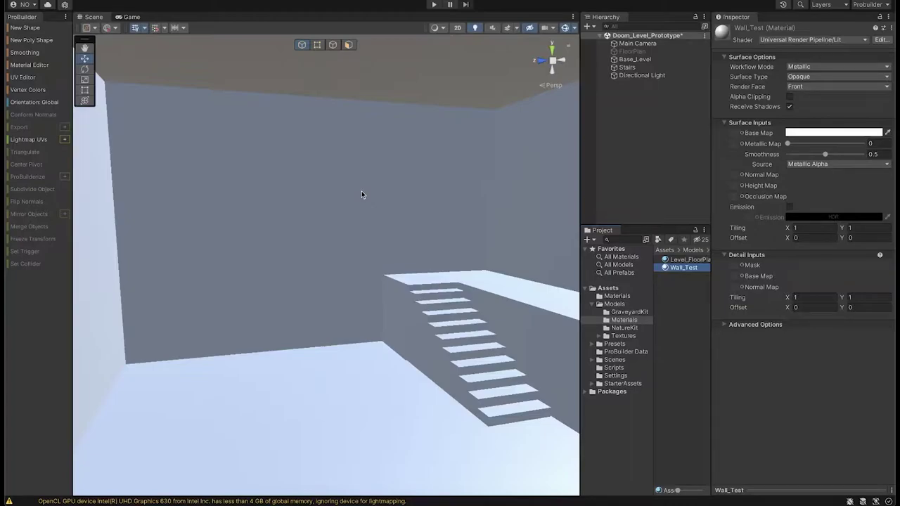
- Open the ProBuilder UV Editor, dock it below the Scene view and adjust its height
left_click(23, 78)
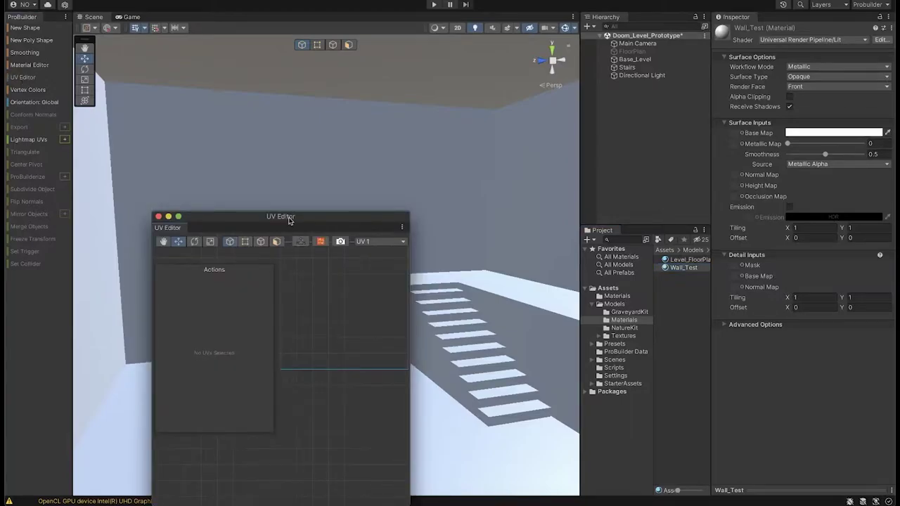
left_click_drag(289, 217, 309, 157)
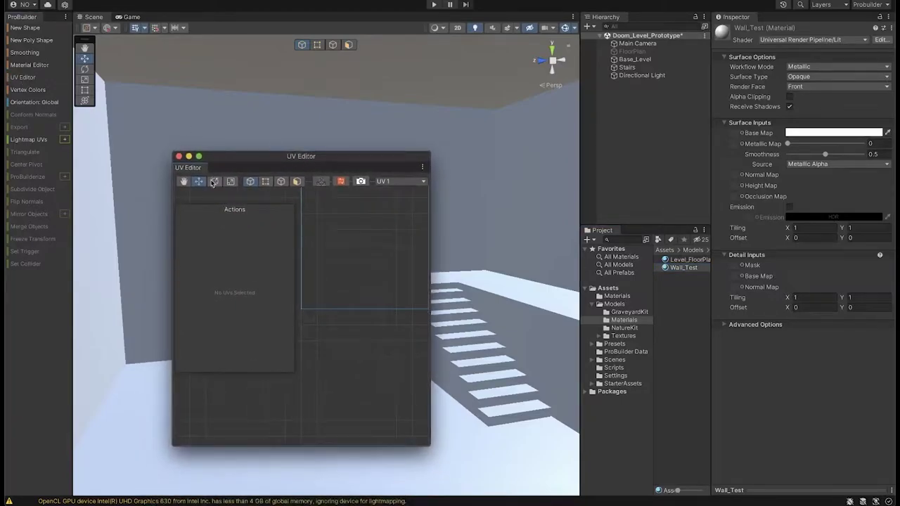
left_click_drag(196, 170, 129, 483)
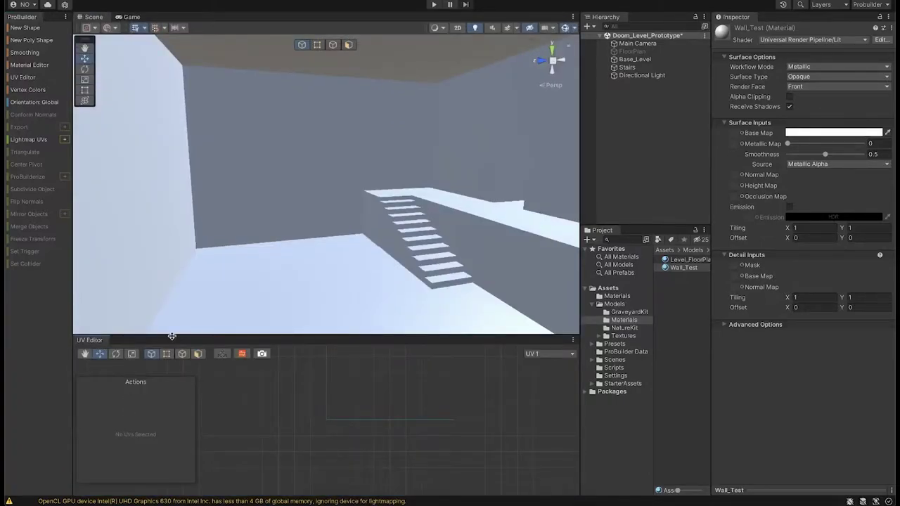
left_click_drag(173, 337, 171, 345)
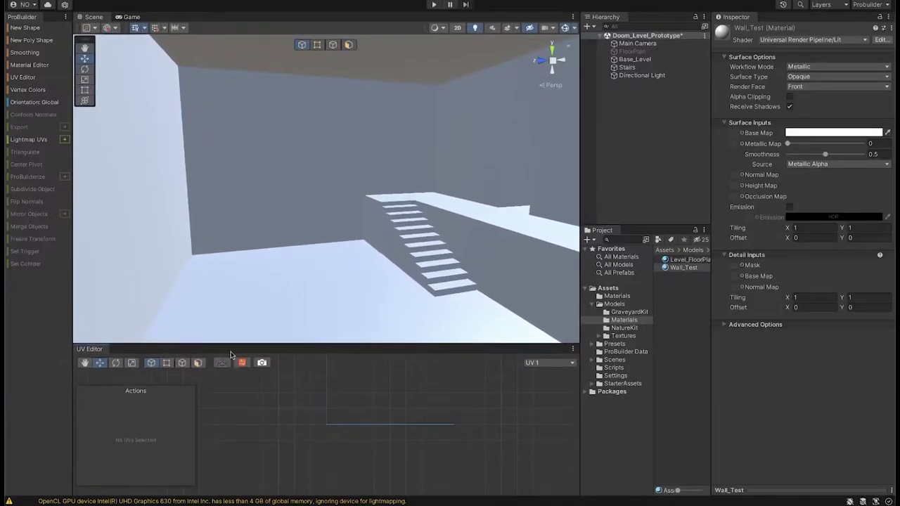
- Open the ProBuilder Material Editor, dock it alongside the UV Editor, and bring the UV Editor back to the front
left_click(29, 65)
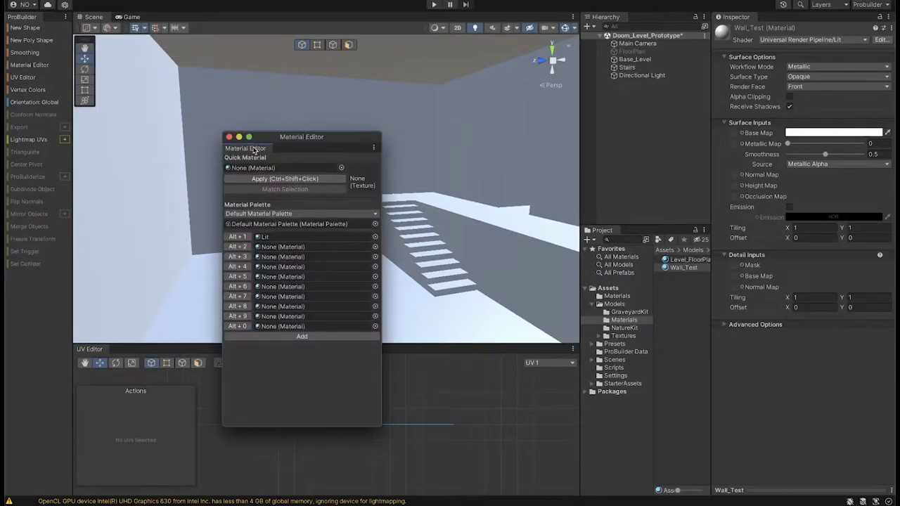
left_click_drag(246, 148, 128, 357)
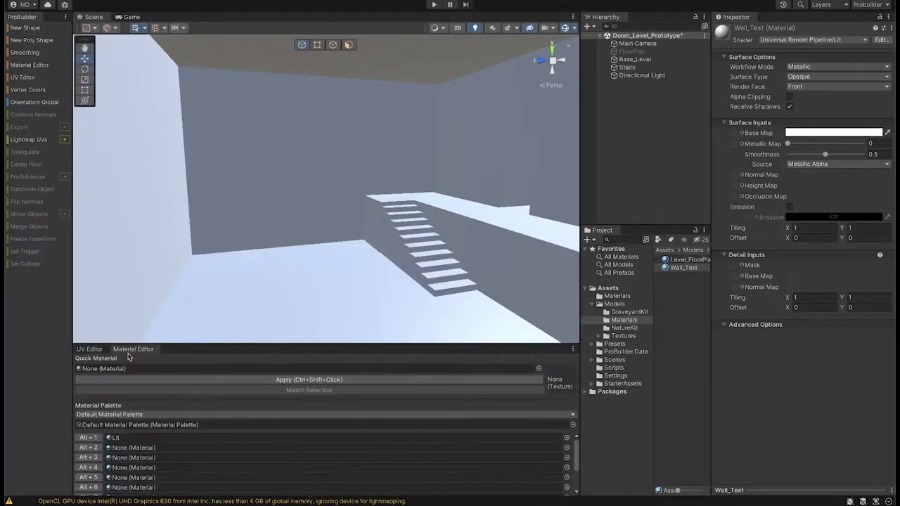
left_click(89, 349)
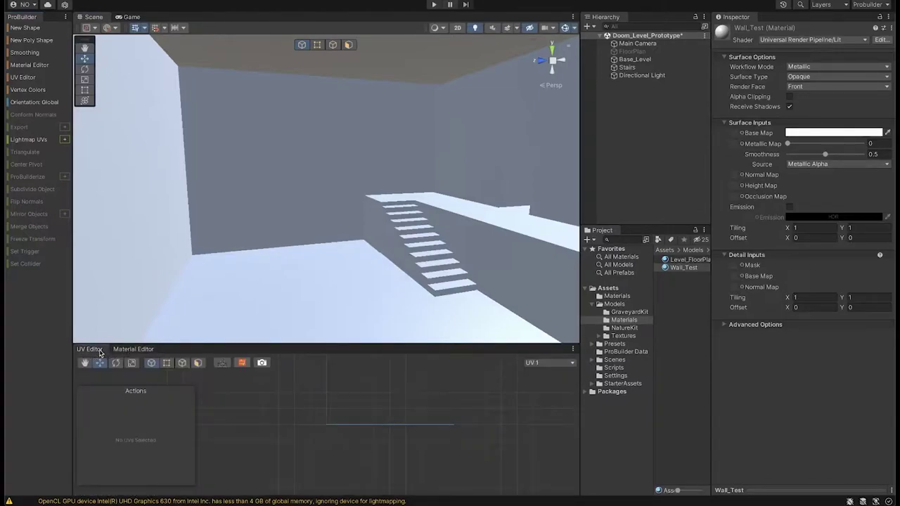
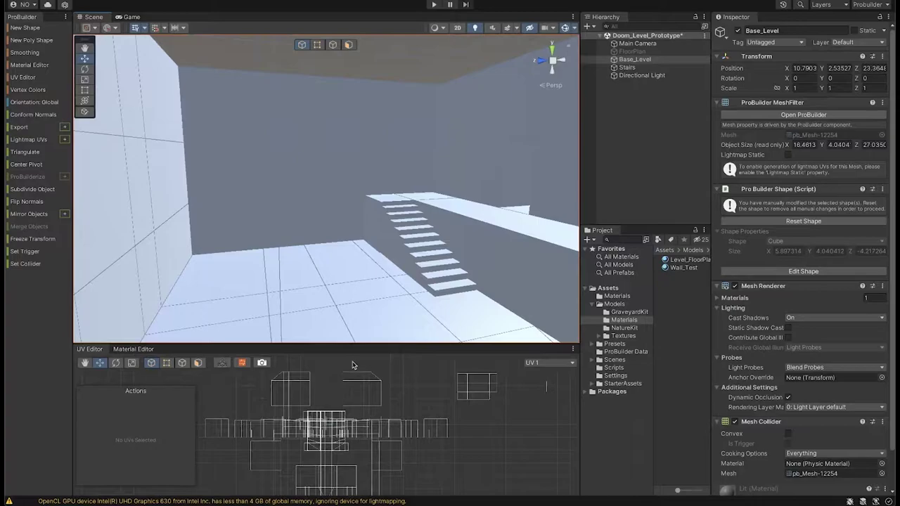
- Select all the faces of Base_Level's large wall one by one in face selection mode
right_click_drag(315, 219, 168, 189)
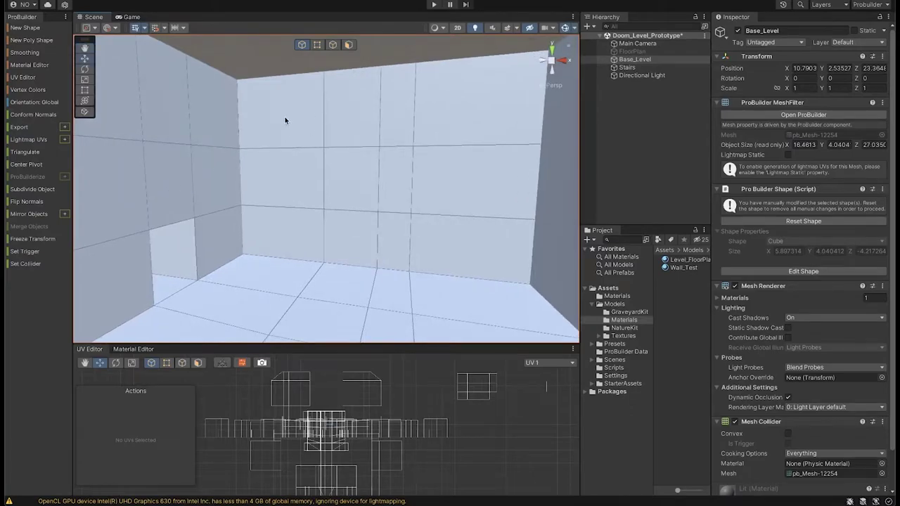
left_click(349, 45)
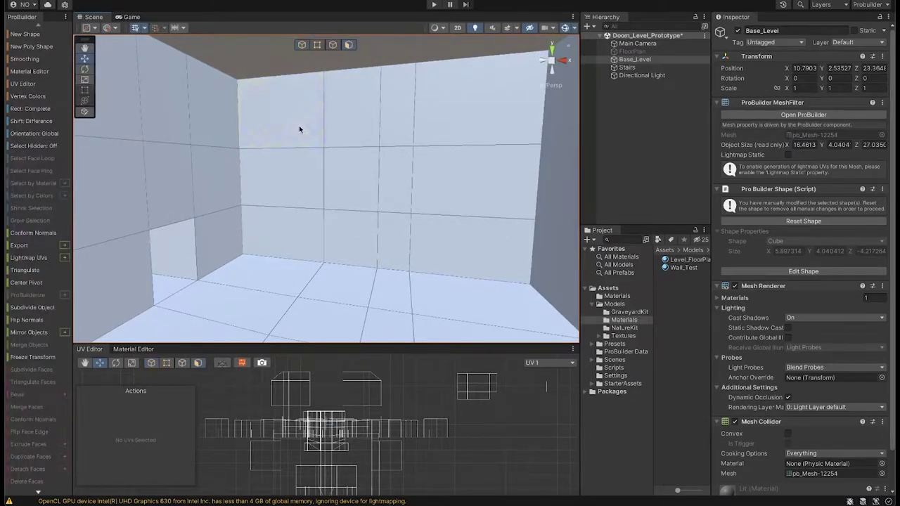
left_click(299, 125)
left_click(368, 128, "shift")
left_click(406, 131, "shift")
left_click(463, 132, "shift")
left_click(466, 197, "shift")
left_click(463, 251, "shift")
left_click(401, 246, "shift")
left_click(353, 242, "shift")
left_click(301, 228, "shift")
left_click(296, 191, "shift")
left_click(393, 165, "shift")
left_click(376, 211, "shift")
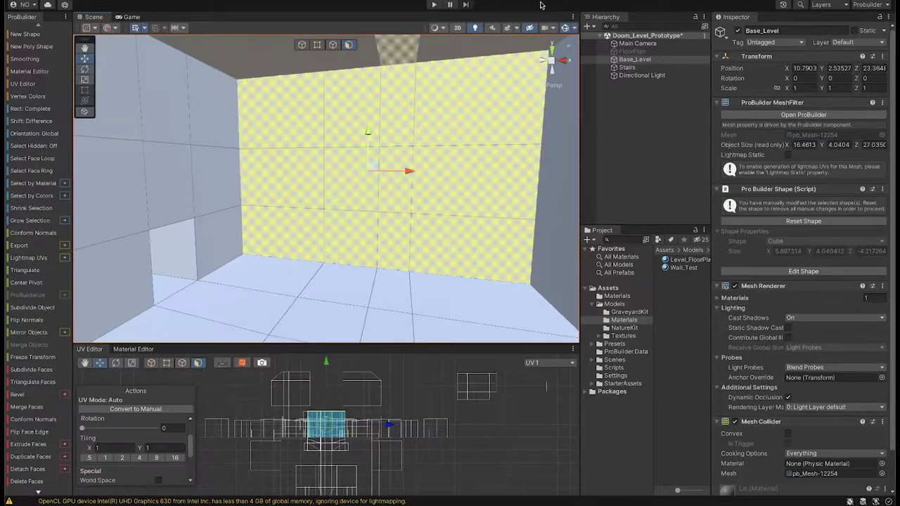
- Switch the Scene view to Top above the wall's edge and clear the face selection
left_click(552, 49)
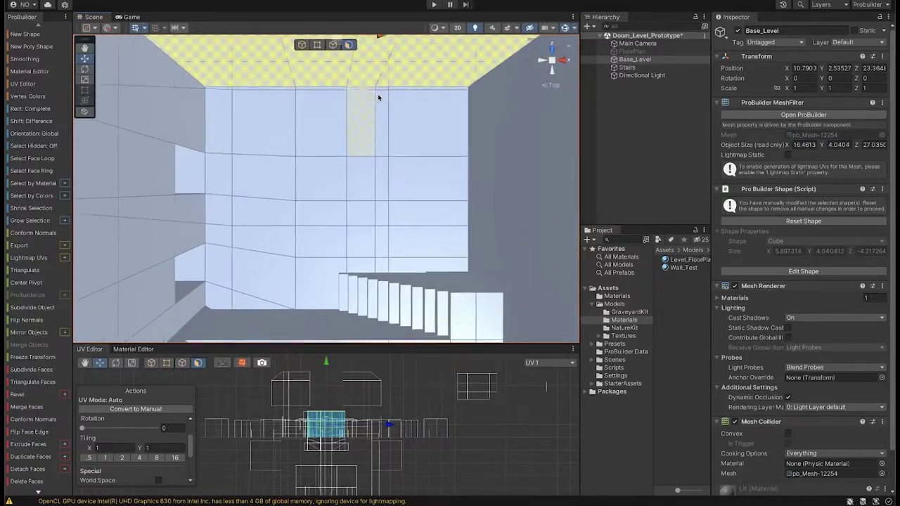
scroll(492, 106, "up", 6)
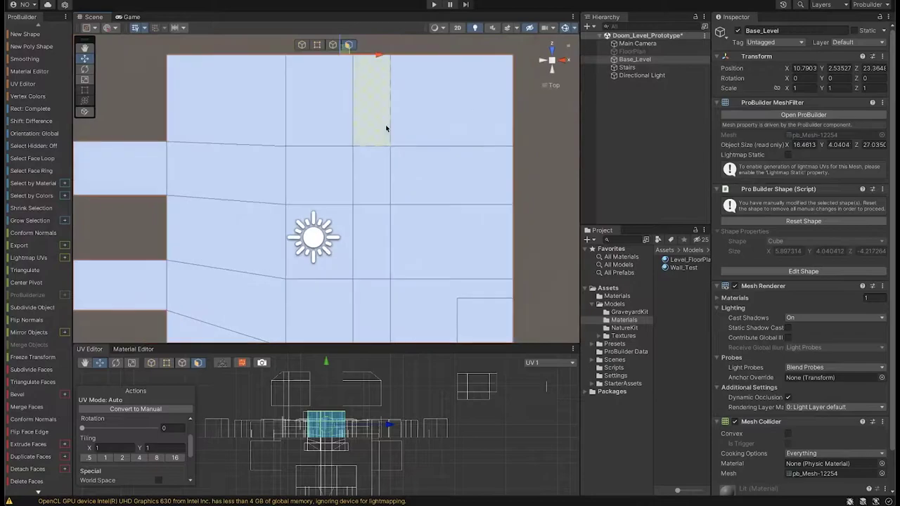
middle_click_drag(218, 63, 197, 124)
left_click(107, 158)
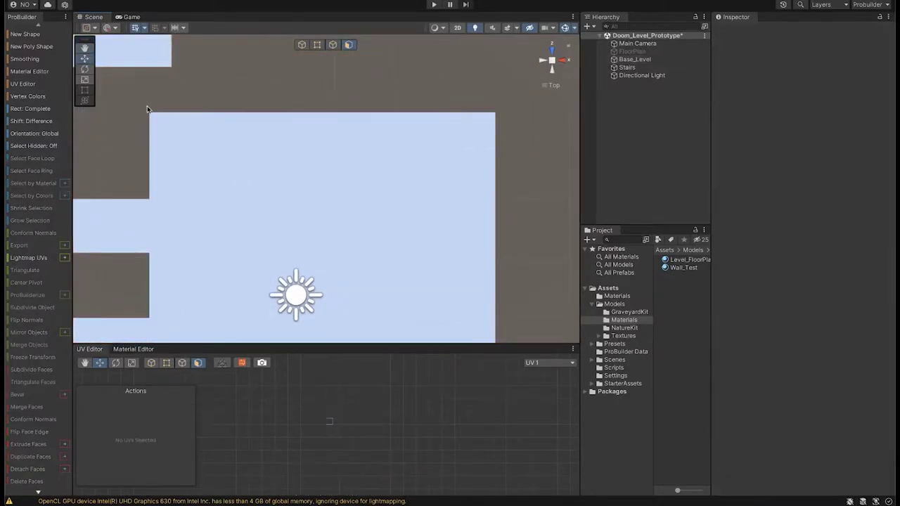
- Try box-selecting only part of the wall's faces and the whole wall from above, clearing the selection between attempts
left_click(158, 141)
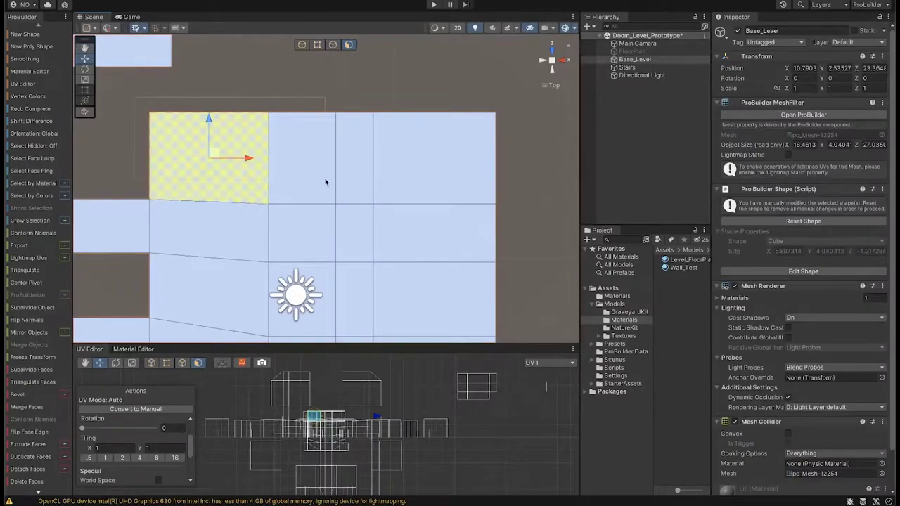
left_click(405, 165)
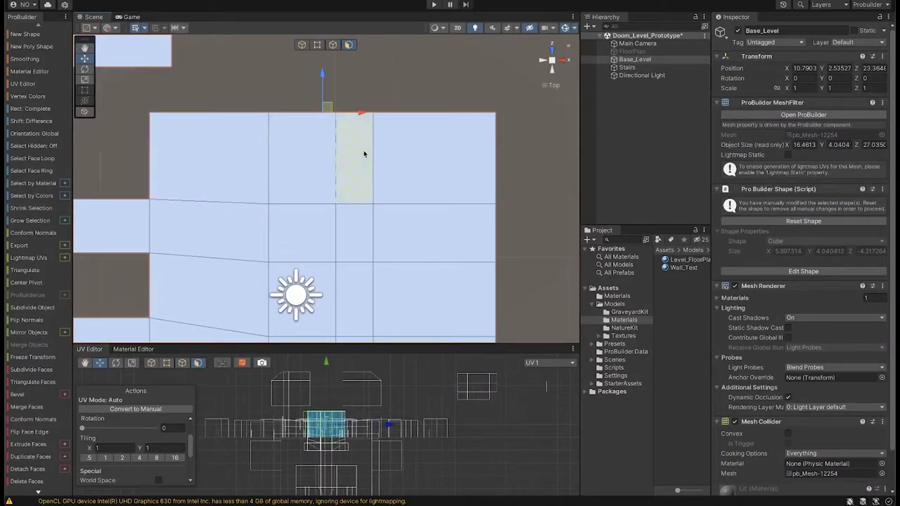
left_click(242, 85)
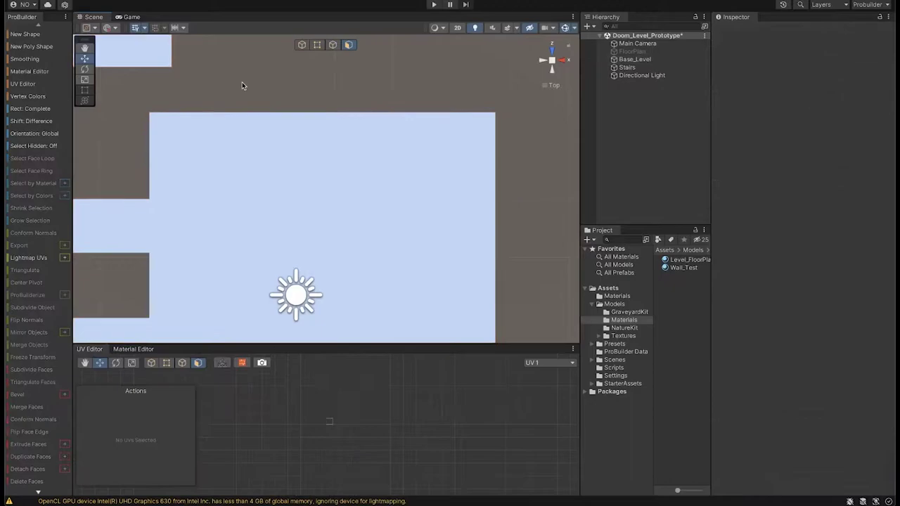
left_click(263, 192)
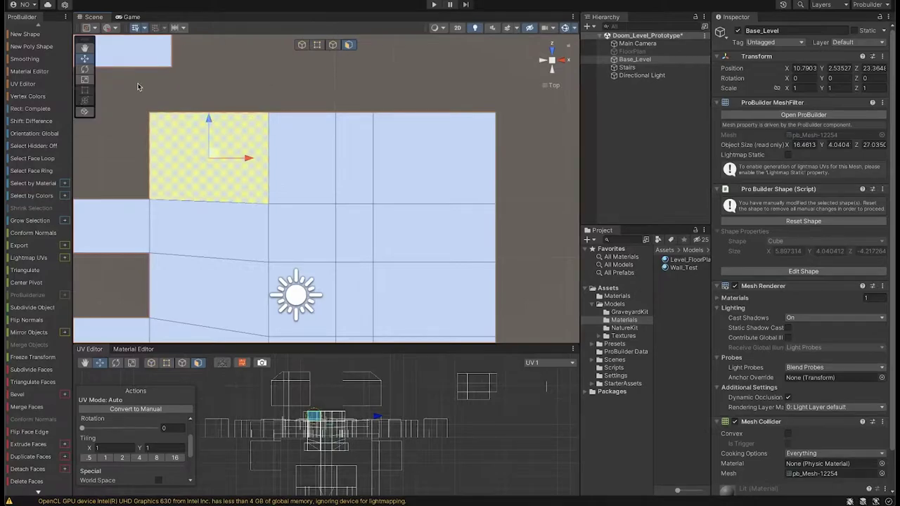
- Box-select all faces of the large wall from the top view and return to a perspective view facing it
left_click_drag(192, 103, 515, 132)
left_click_drag(343, 188, 350, 32, "alt")
left_click_drag(552, 86, 238, 136, "alt")
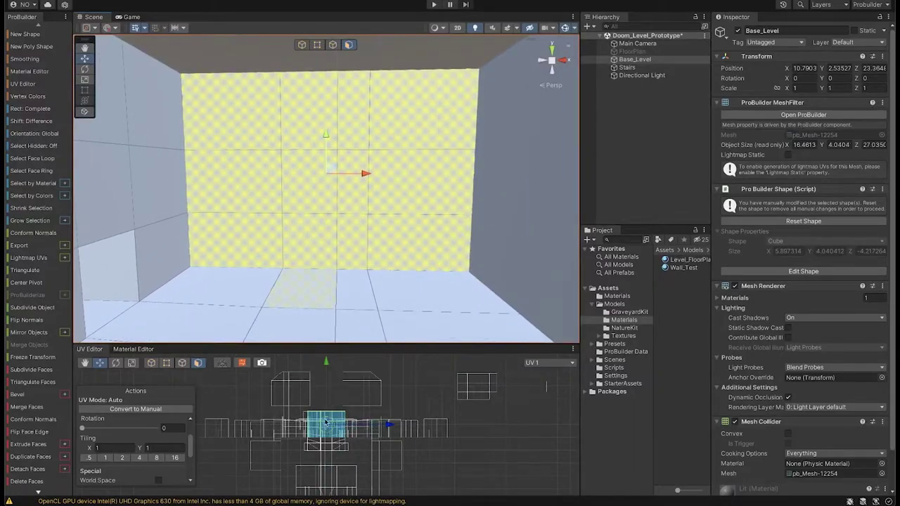
- Move the wall's UV island to an empty area beneath the separate island, clear its selection and box-select it again
left_click_drag(328, 426, 483, 437)
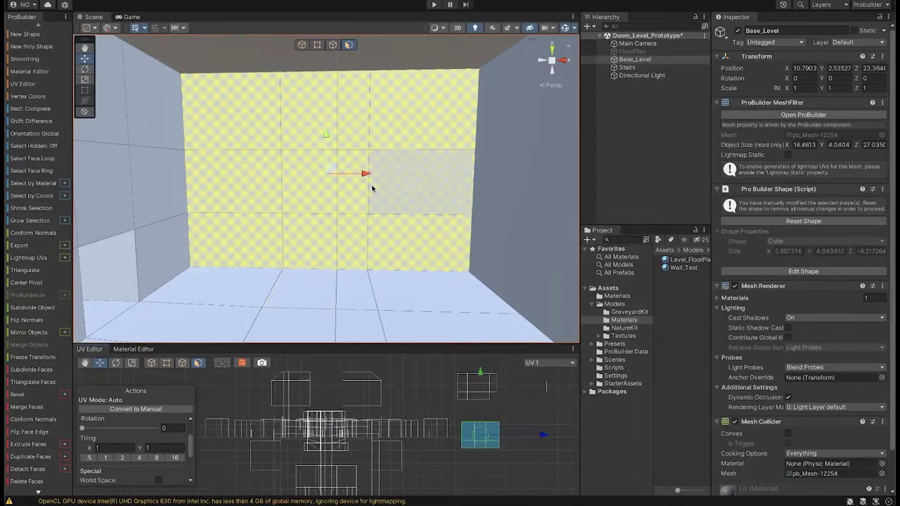
left_click_drag(482, 438, 481, 441)
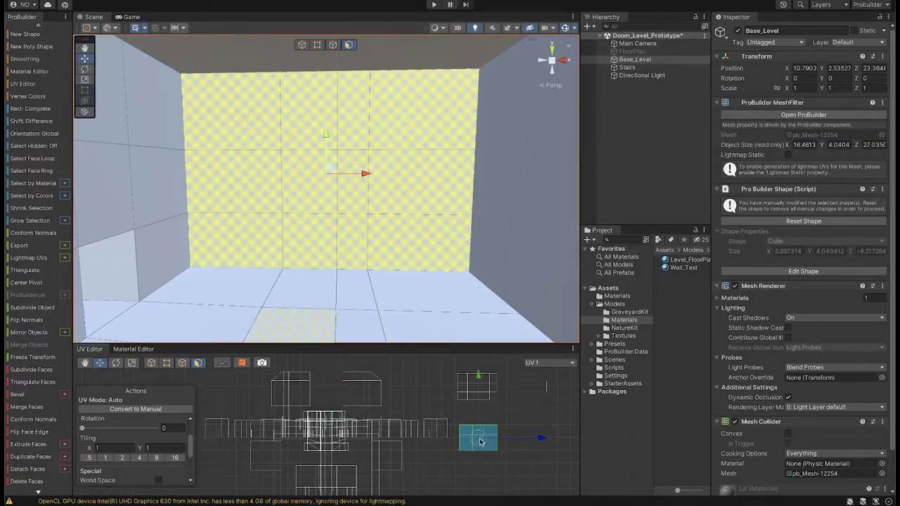
left_click_drag(482, 438, 477, 438)
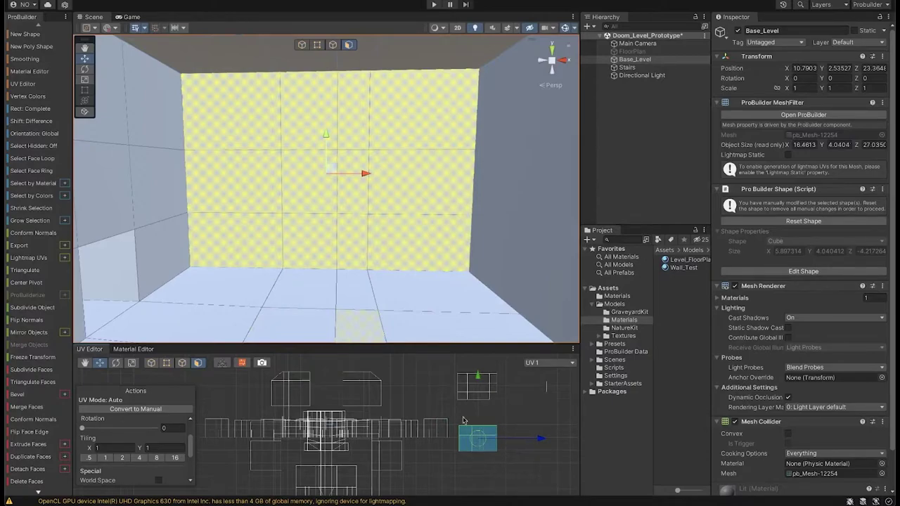
left_click_drag(478, 441, 476, 441)
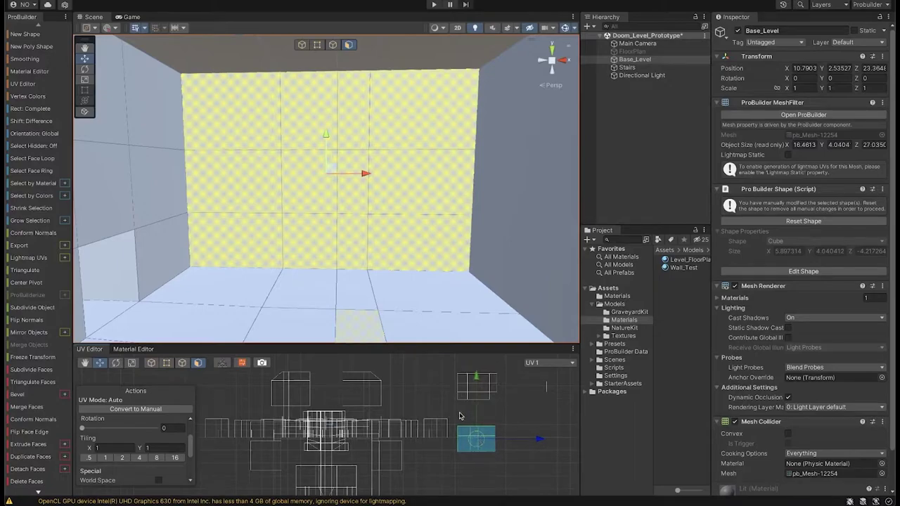
left_click(460, 415)
left_click_drag(460, 421, 524, 470)
- Set the Wall_Test material's Base Map color to red, E71A1A
left_click_drag(682, 270, 502, 190)
left_click(686, 268)
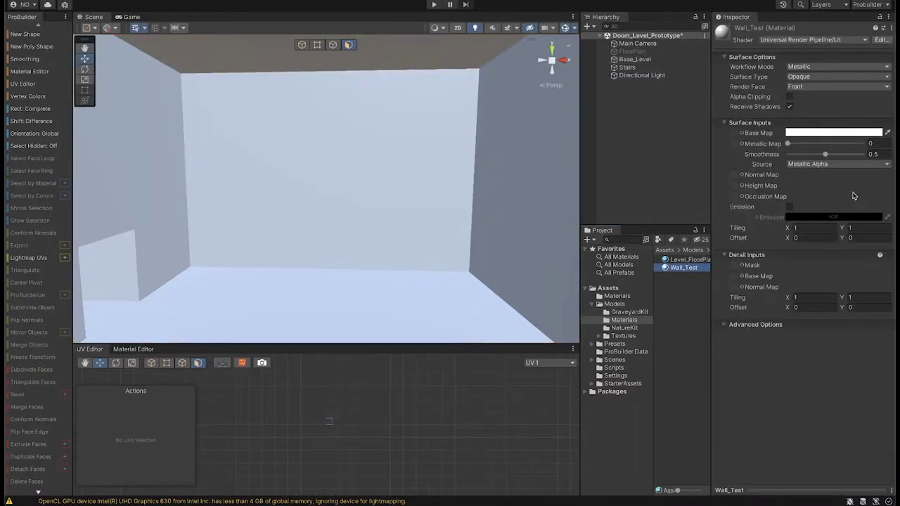
left_click(830, 135)
mouse_move(839, 193)
left_mouse_down()
mouse_move(850, 185)
mouse_move(859, 191)
left_mouse_up()
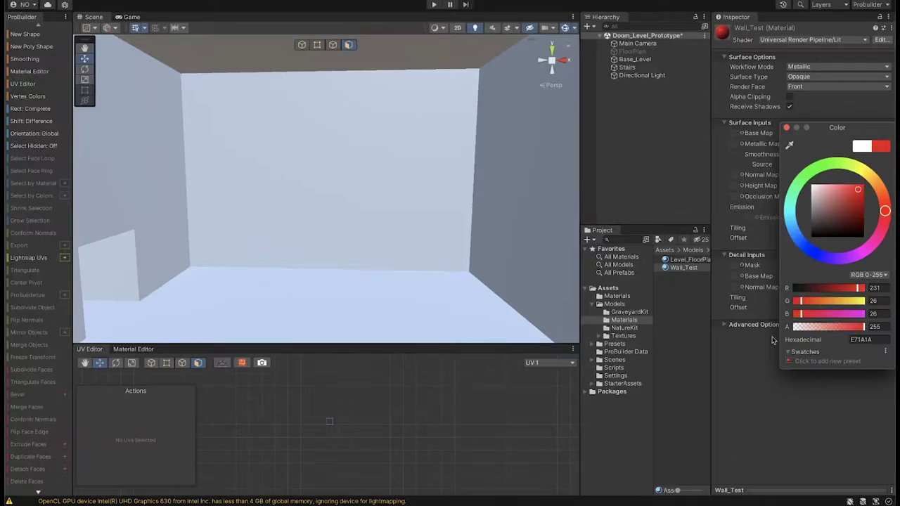
left_click(751, 359)
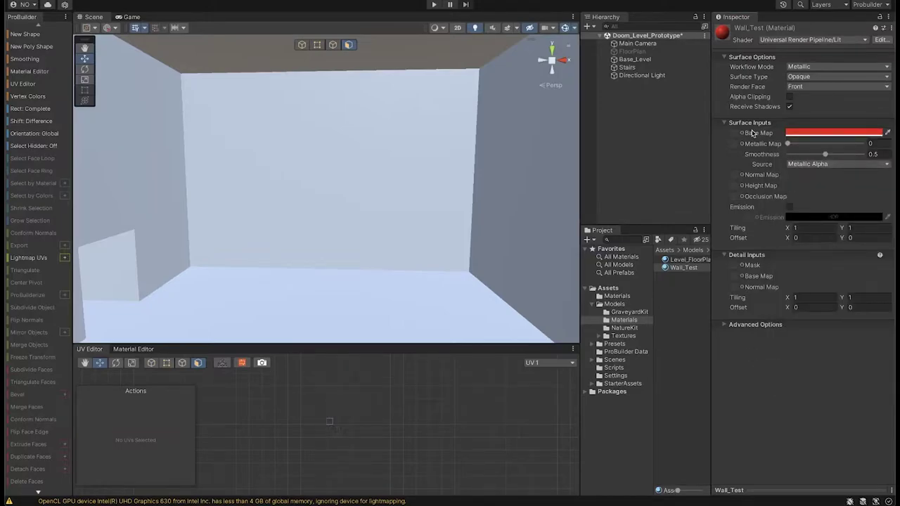
- Reselect all the large wall's faces through their UVs and apply Wall_Test to them as the Material Editor's quick material
left_click(258, 244)
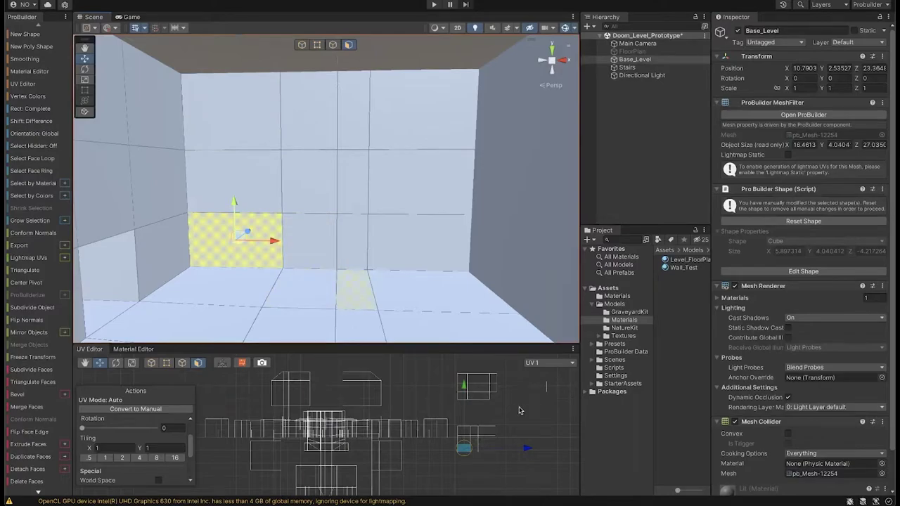
left_click(479, 437)
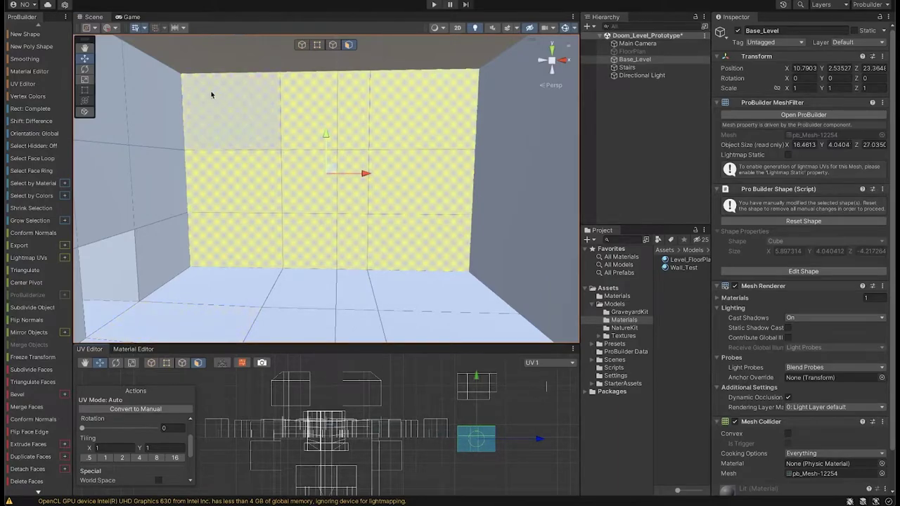
left_click(142, 351)
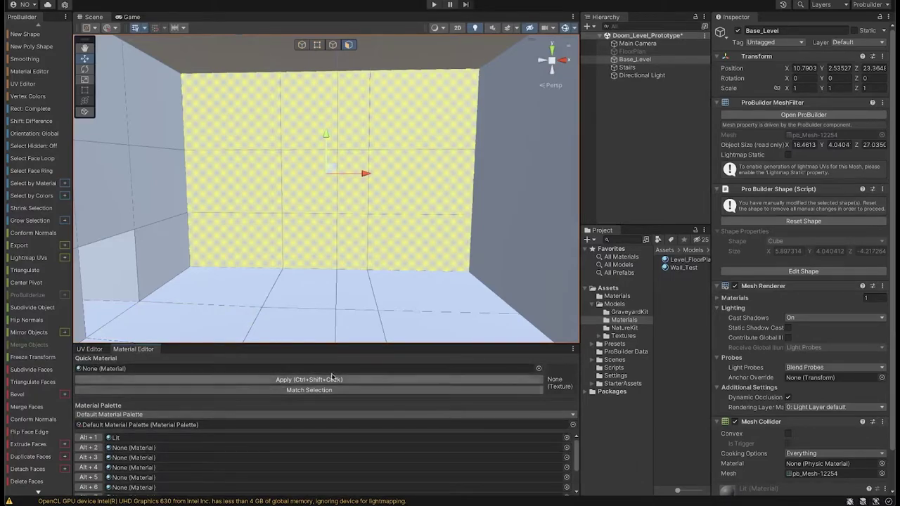
left_click(538, 369)
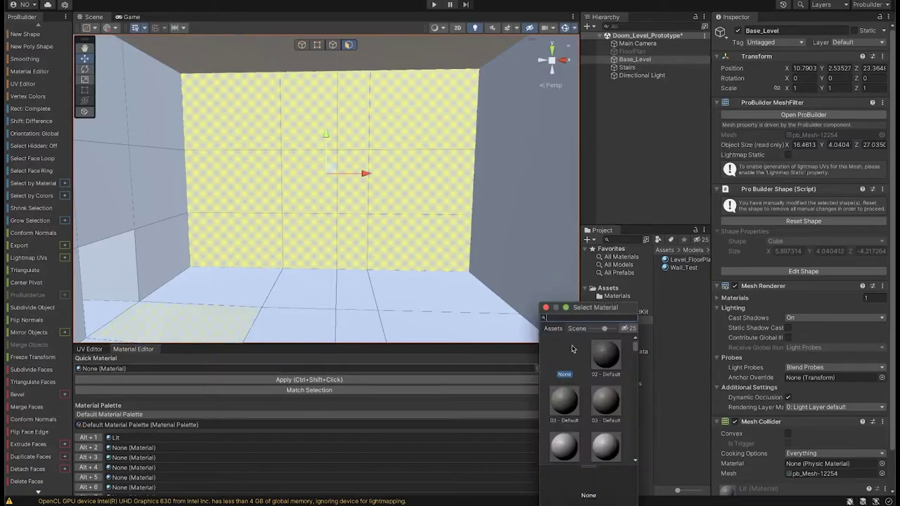
type("wall")
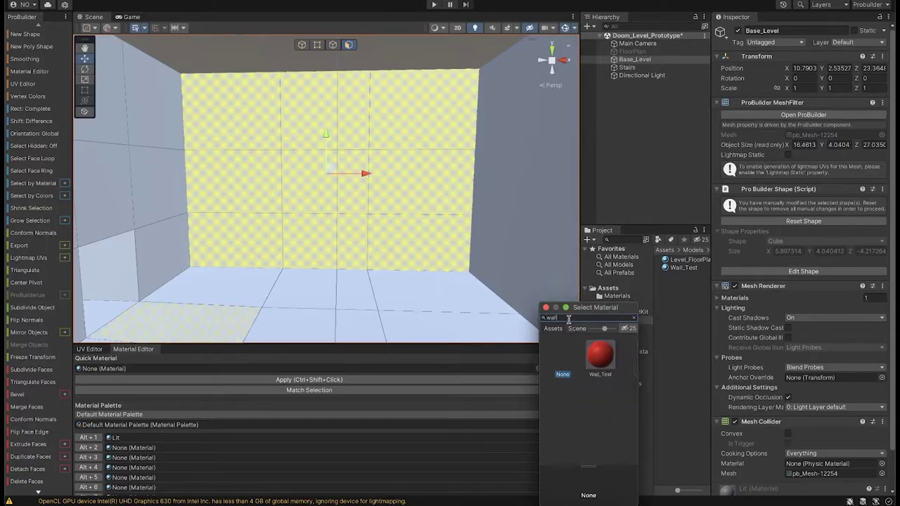
left_click(601, 355)
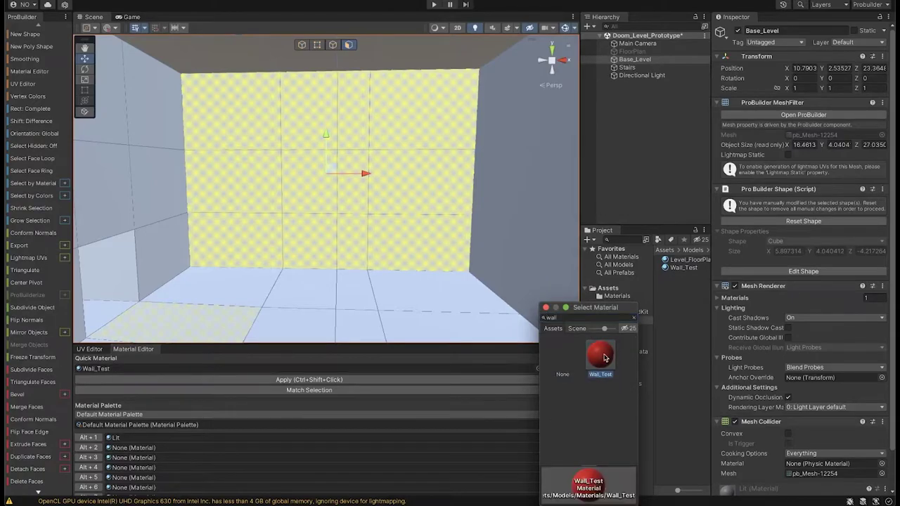
left_click(357, 361)
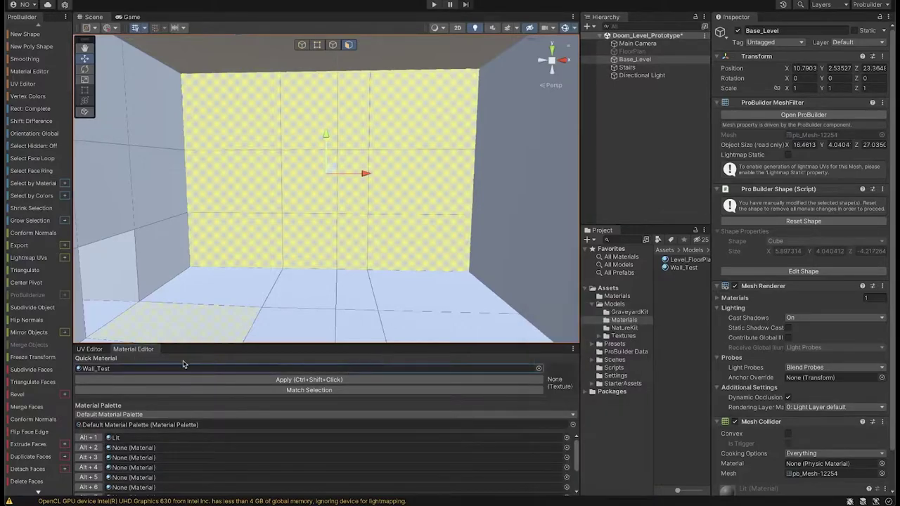
left_click(283, 383)
left_click(260, 382)
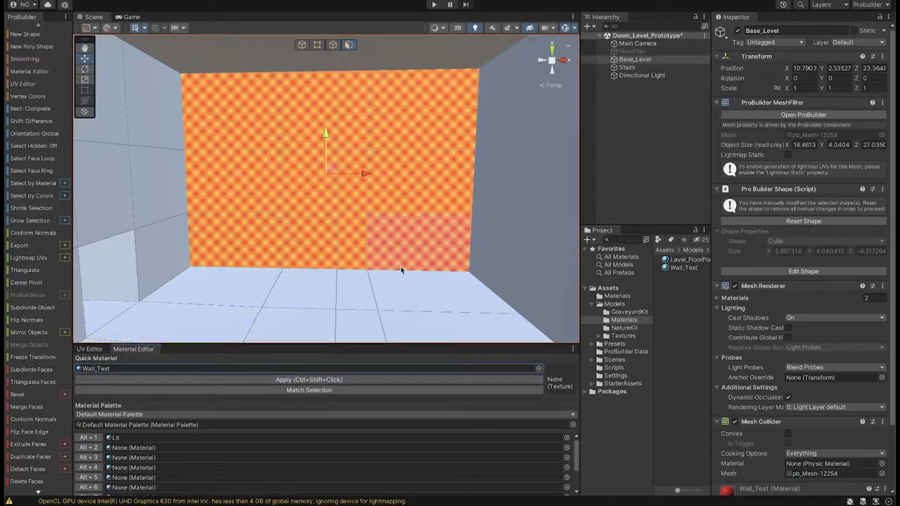
left_click(407, 307)
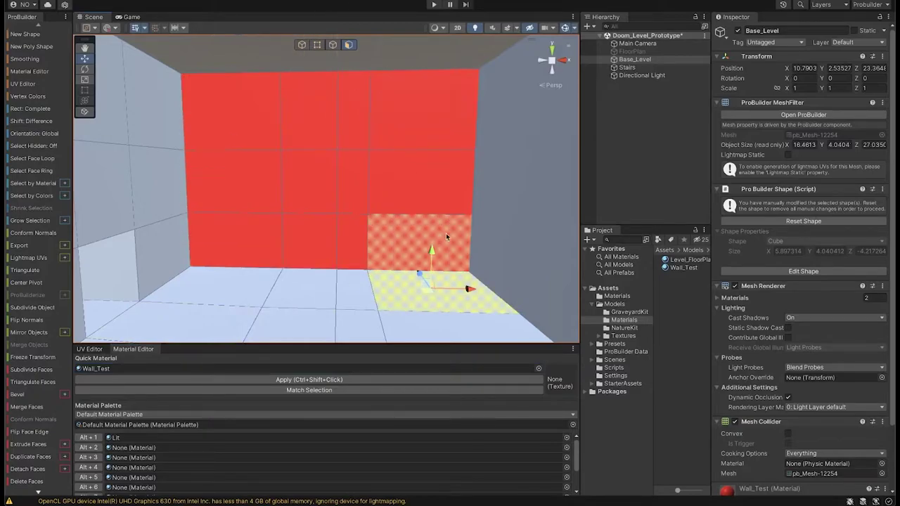
- Change the Wall_Test material's Base Map color to a lighter red, F34444, and check it on the wall
left_click(684, 267)
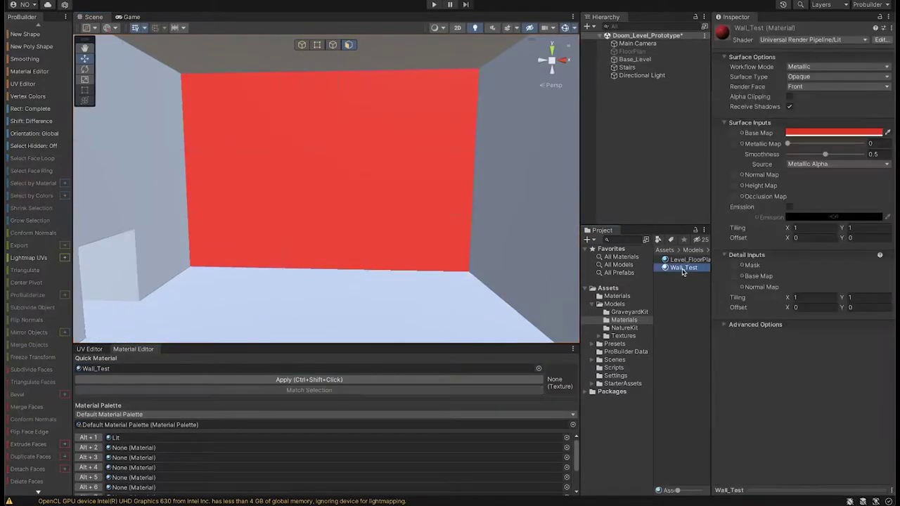
left_click(806, 133)
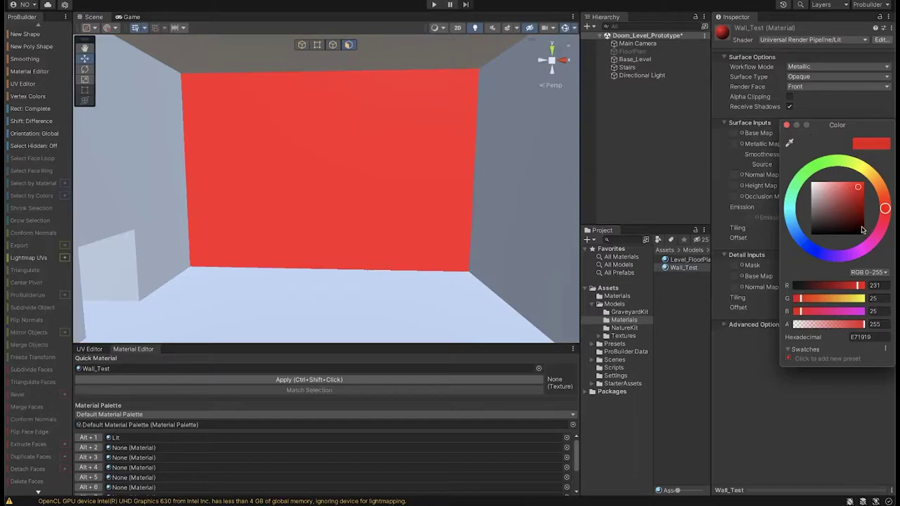
left_click_drag(845, 178, 850, 188)
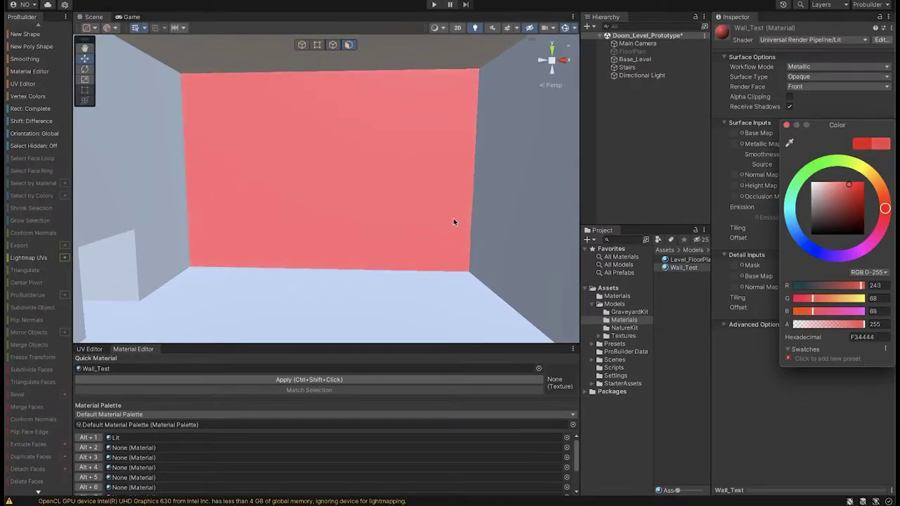
right_click_drag(439, 235, 383, 232)
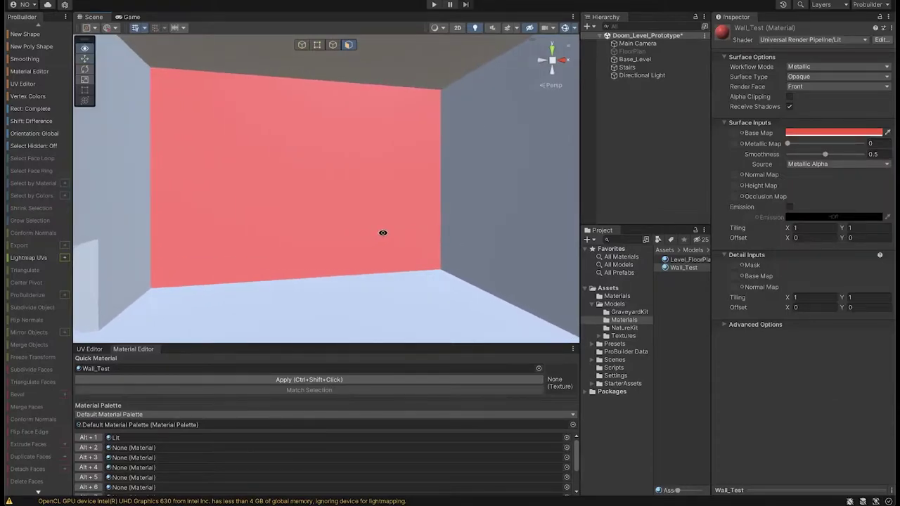
- Reselect all the wall's faces by box-selecting their island in the UV Editor, and clear the selection
left_click(102, 350)
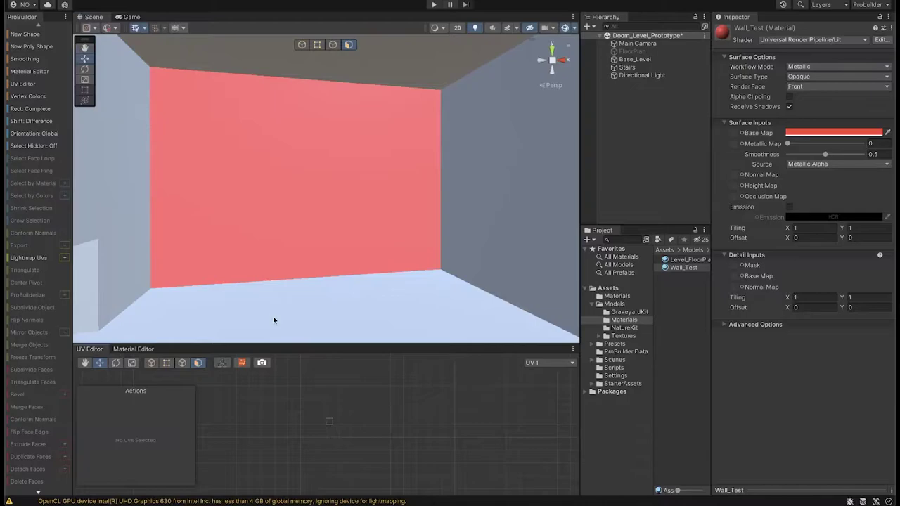
left_click(258, 199)
left_click_drag(506, 413, 456, 466)
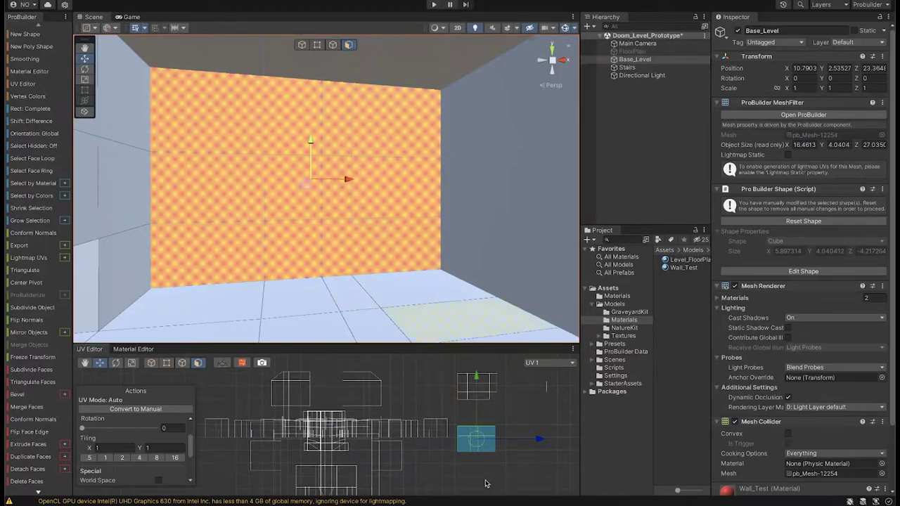
left_click(509, 426)
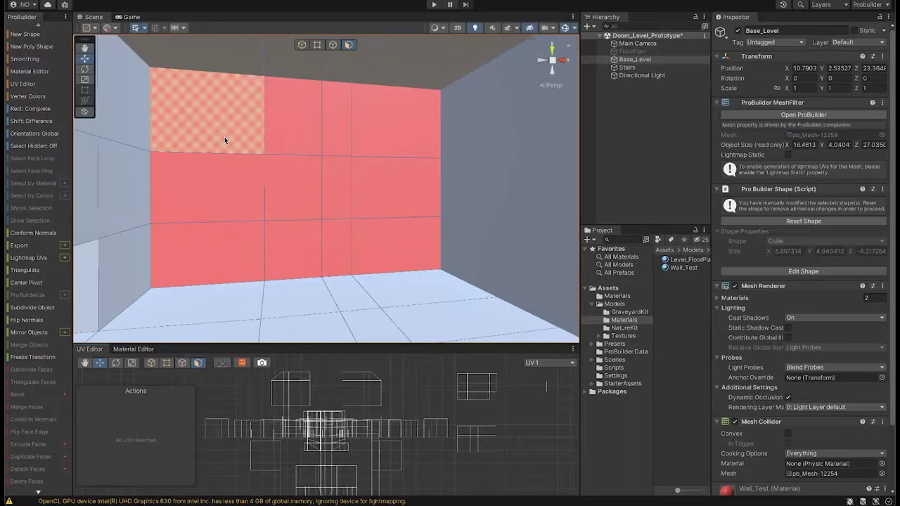
- Switch to the browser, review the Wall Stone 2 texture maps on sharetextures and download the 1K version
key("super+Tab")
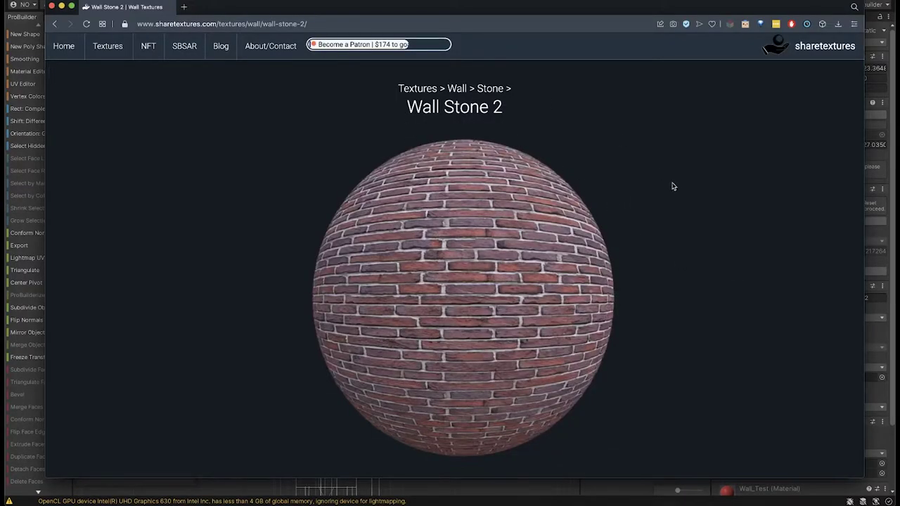
scroll(632, 211, "down", 5)
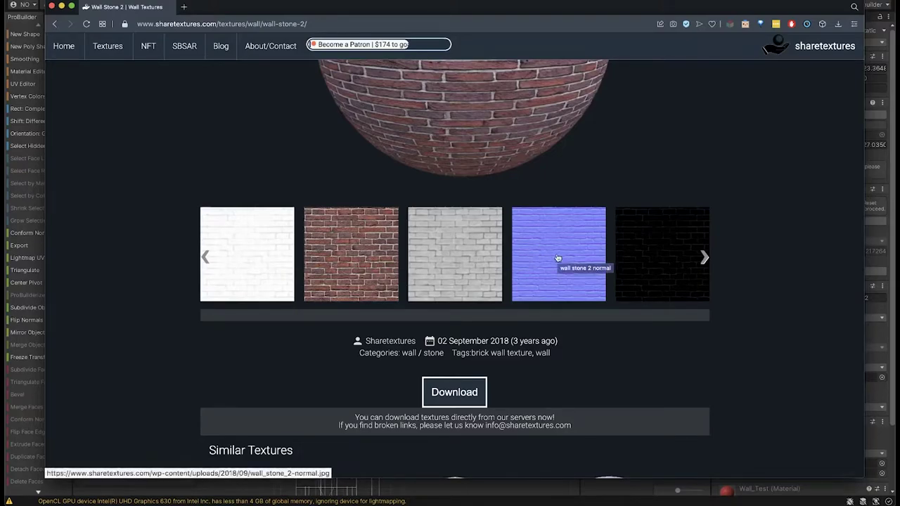
scroll(703, 258, "down", 2)
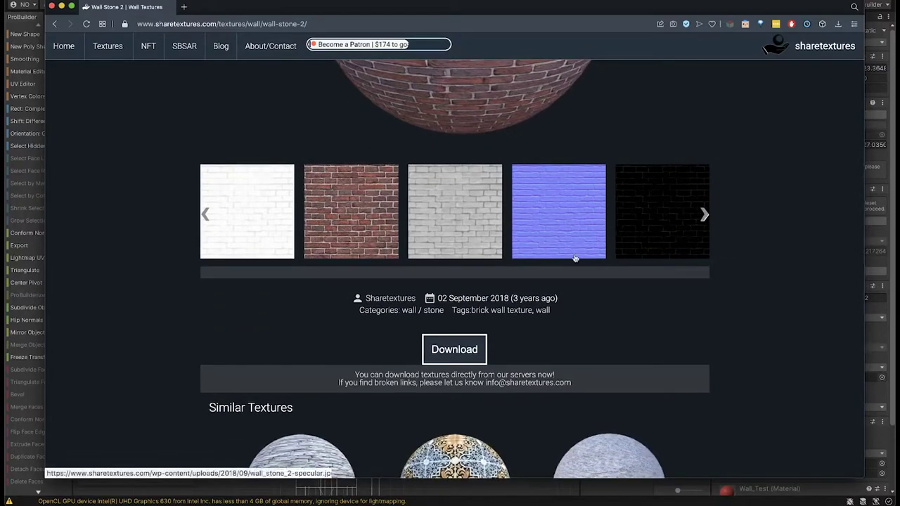
scroll(622, 208, "down", 1)
scroll(618, 208, "up", 2)
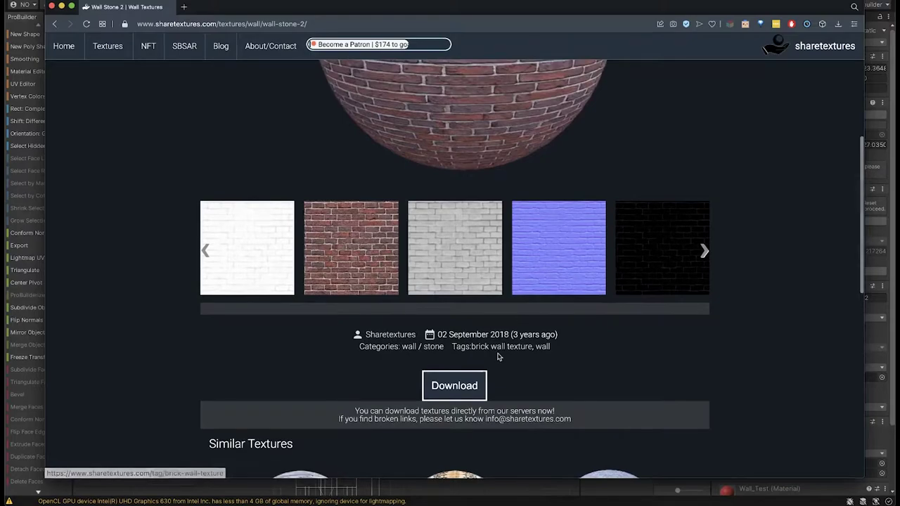
scroll(492, 358, "down", 2)
left_click(454, 348)
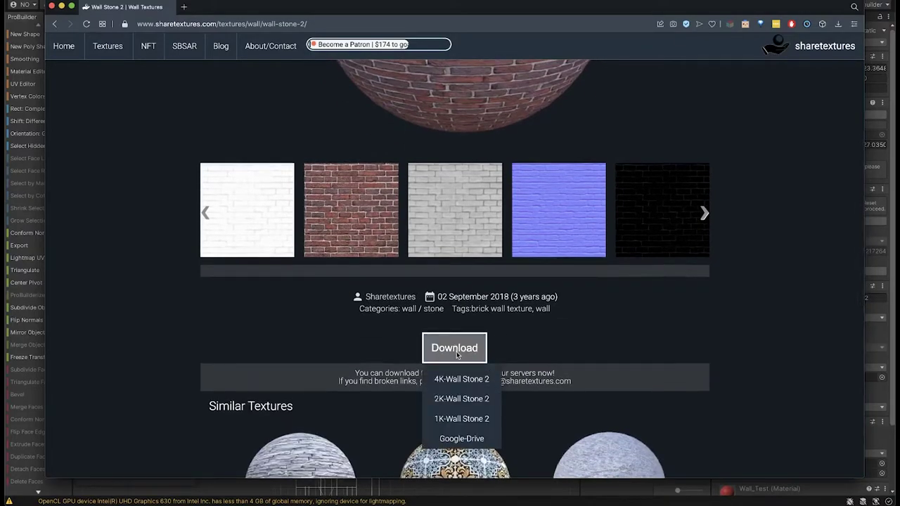
left_click(462, 422)
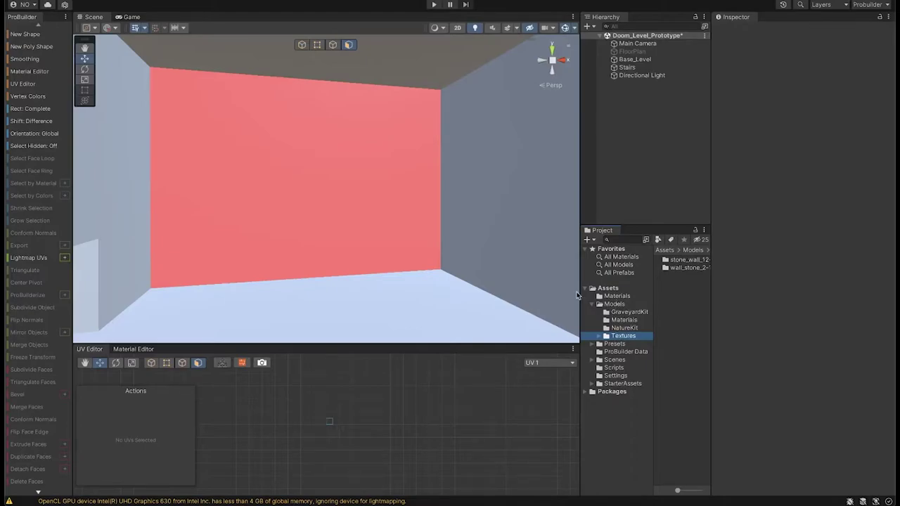
- In Unity, widen the project browser and view the maps in the stone_wall_12-1K and wall_stone_2-1K texture folders
left_click_drag(578, 292, 549, 289)
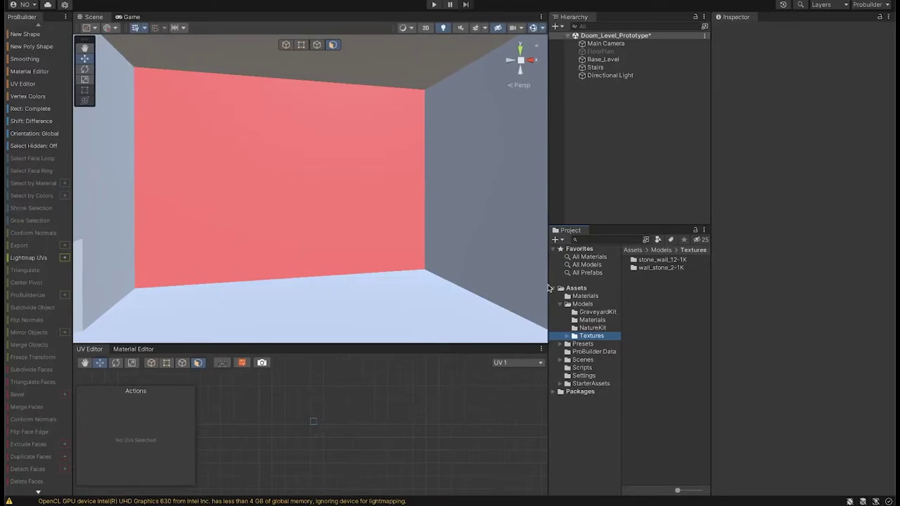
left_click(658, 261)
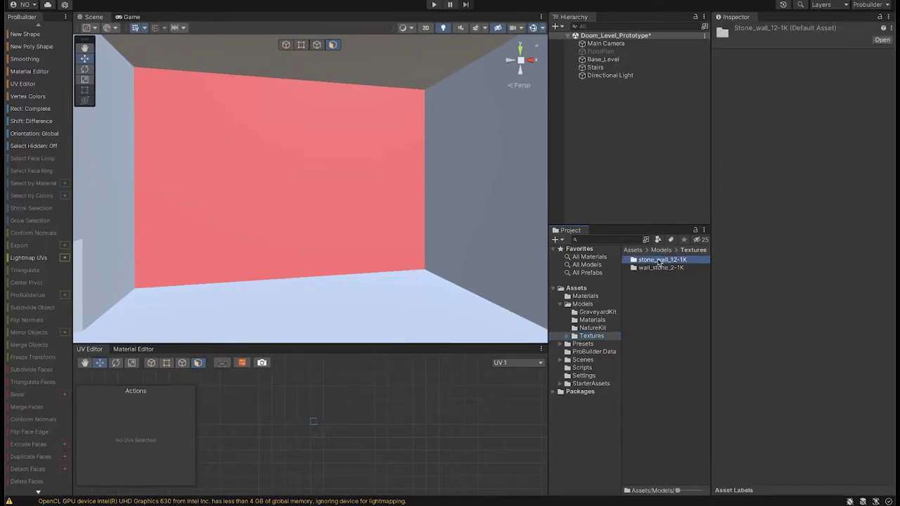
double_click(658, 260)
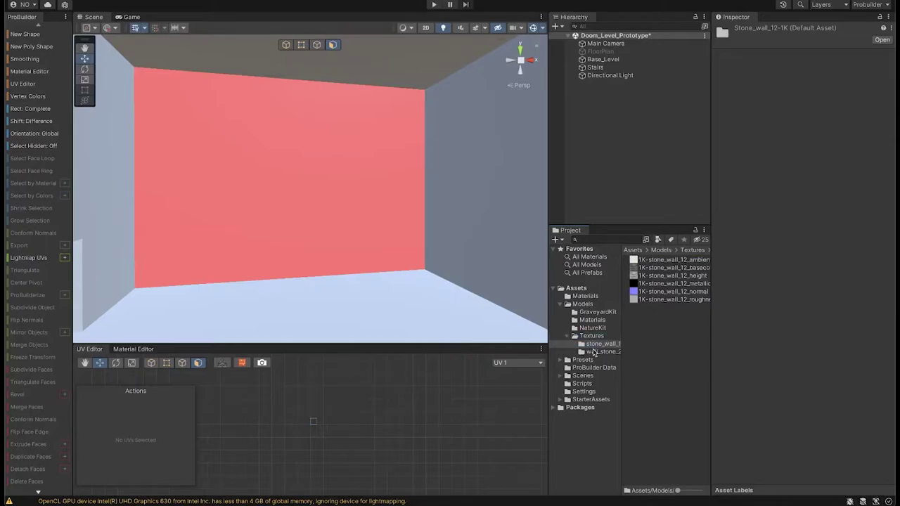
left_click(593, 351)
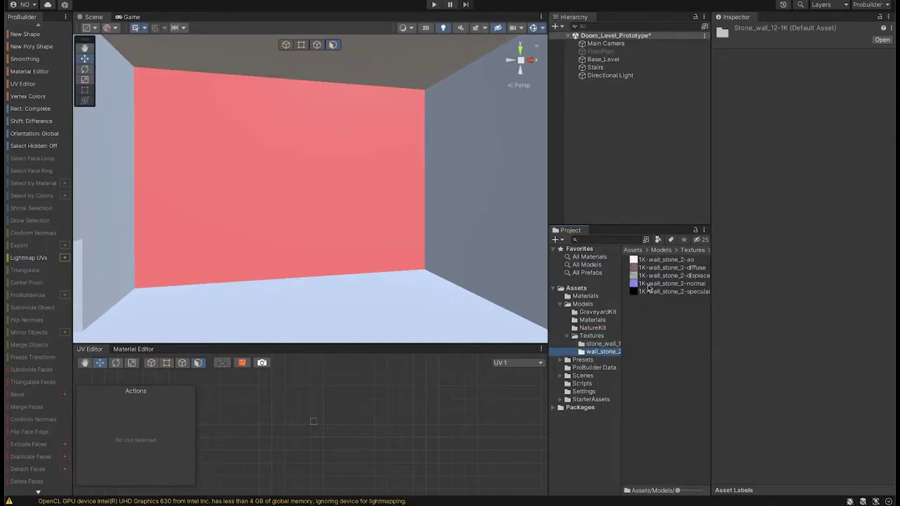
- Assign the 1K-wall_stone_2-diffuse texture to the Wall_Test material's Base Map and set the Base Map color to near-white FDFDFD
left_click(582, 306)
left_click(591, 322)
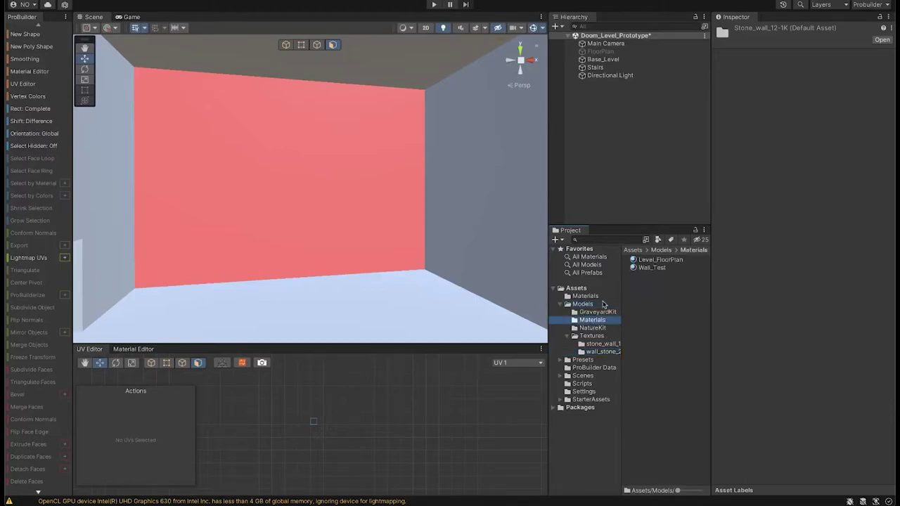
left_click(650, 268)
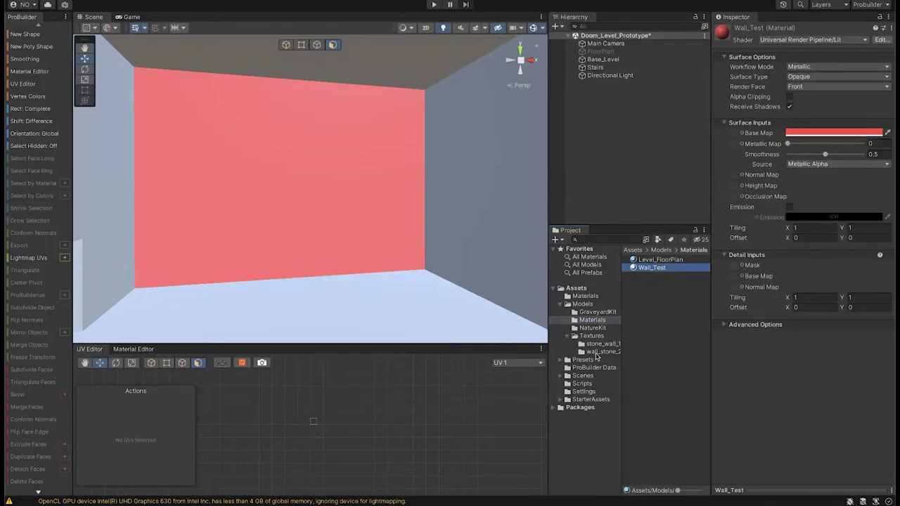
left_click(598, 352)
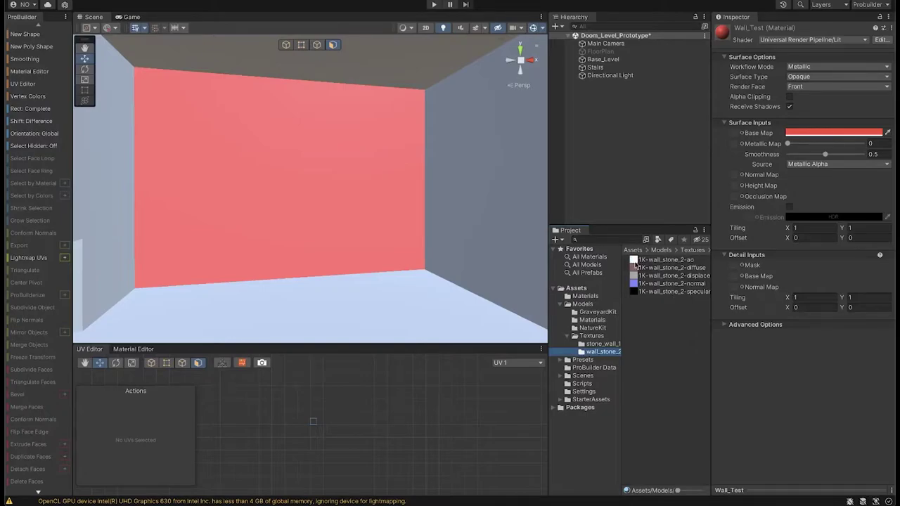
left_click_drag(635, 267, 734, 136)
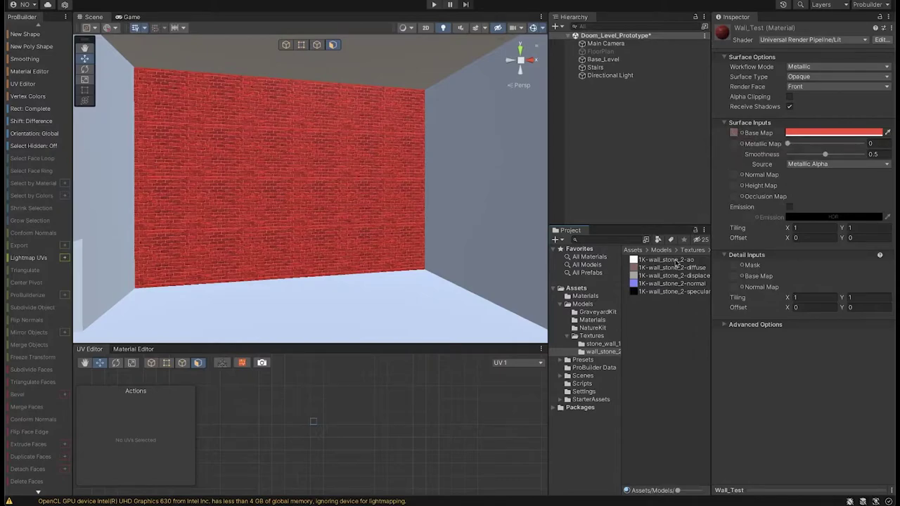
left_click(834, 132)
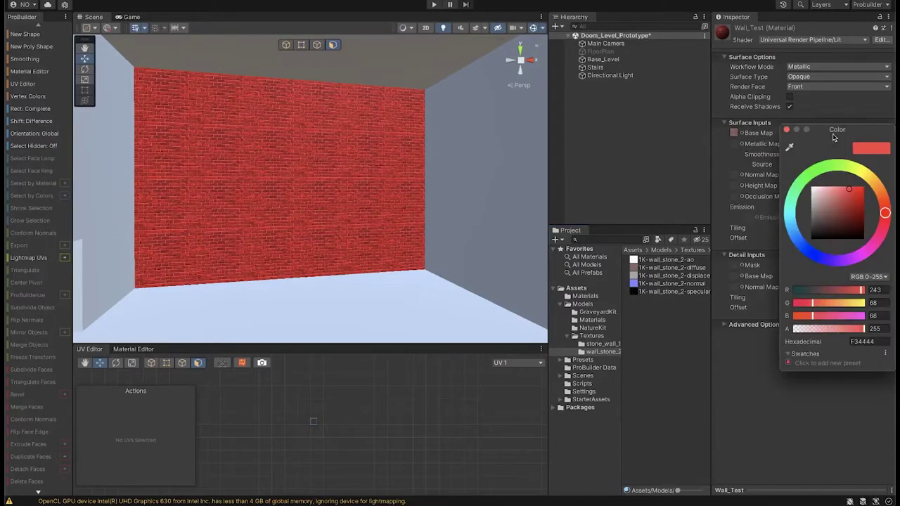
left_click(813, 190)
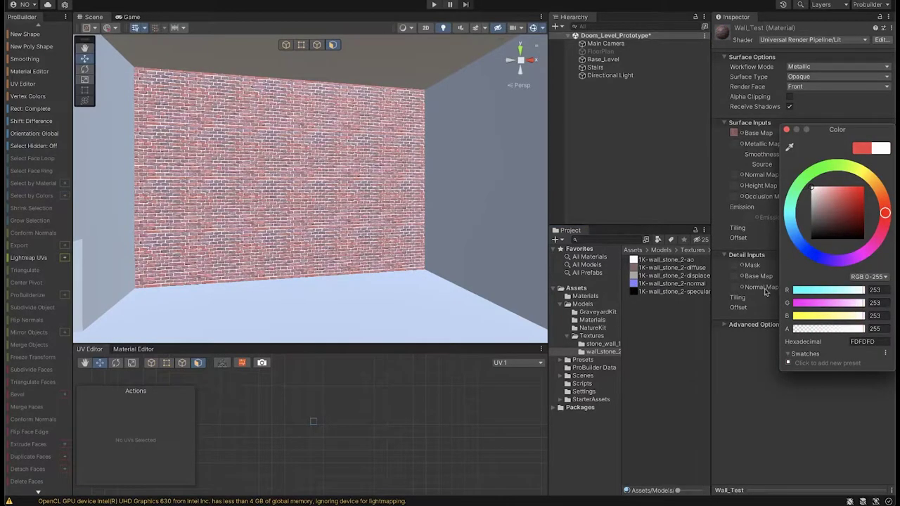
- Assign the wall_stone_2 normal, displacement, ao and specular textures to Wall_Test's Normal, Height, Occlusion and Metallic Maps, marking the normal texture as a normal map
left_click_drag(633, 275, 737, 179)
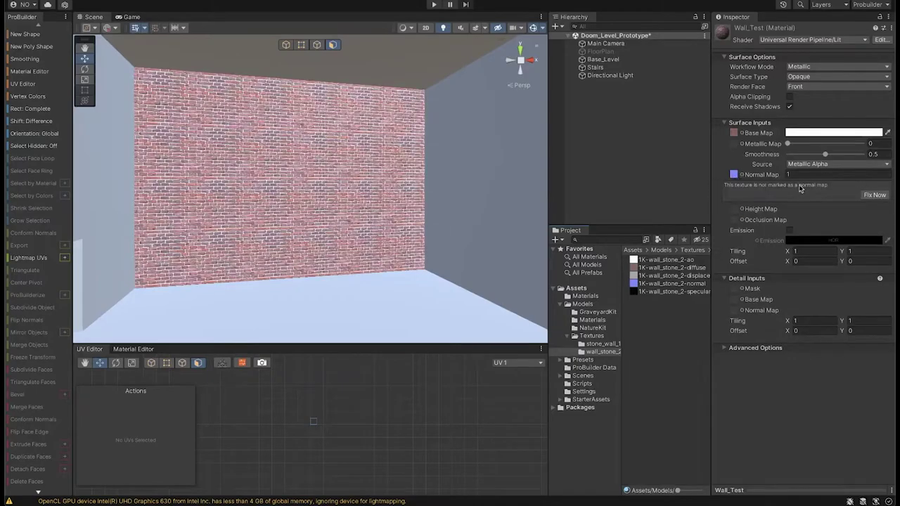
left_click(875, 196)
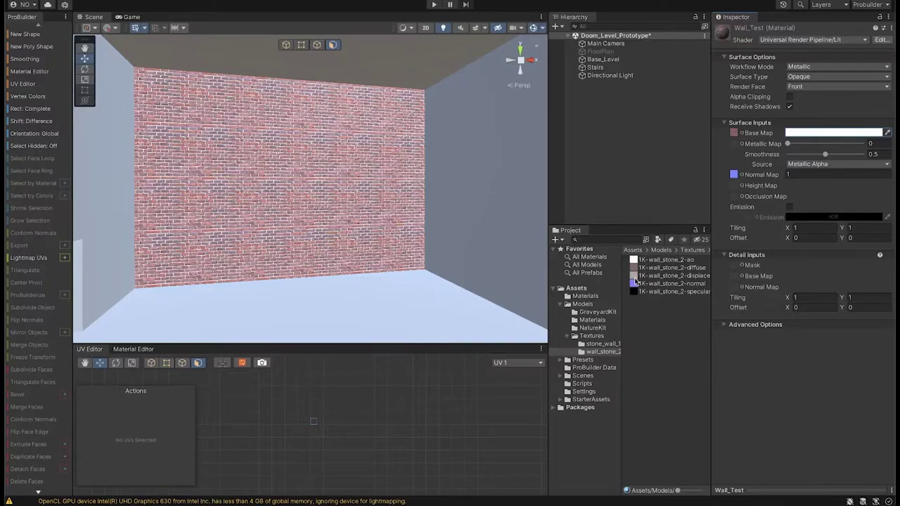
left_click_drag(635, 278, 734, 187)
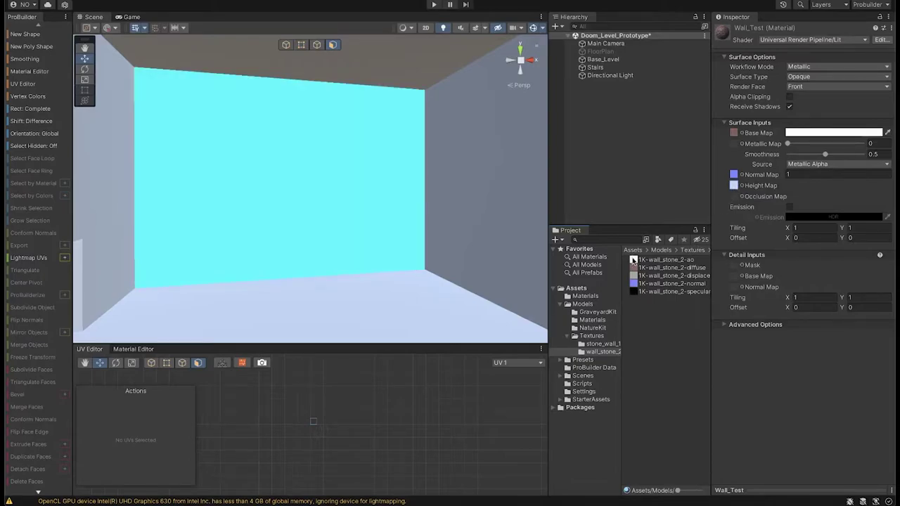
left_click_drag(633, 260, 733, 200)
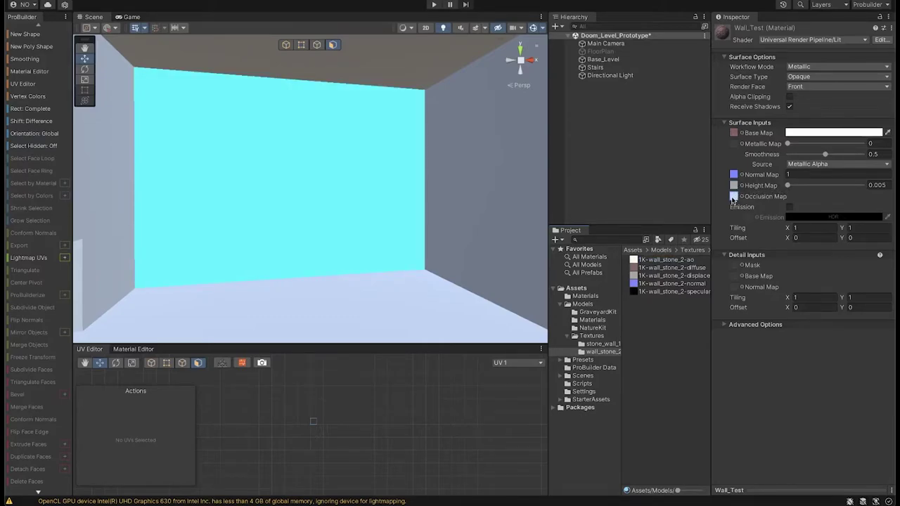
left_click_drag(633, 295, 733, 146)
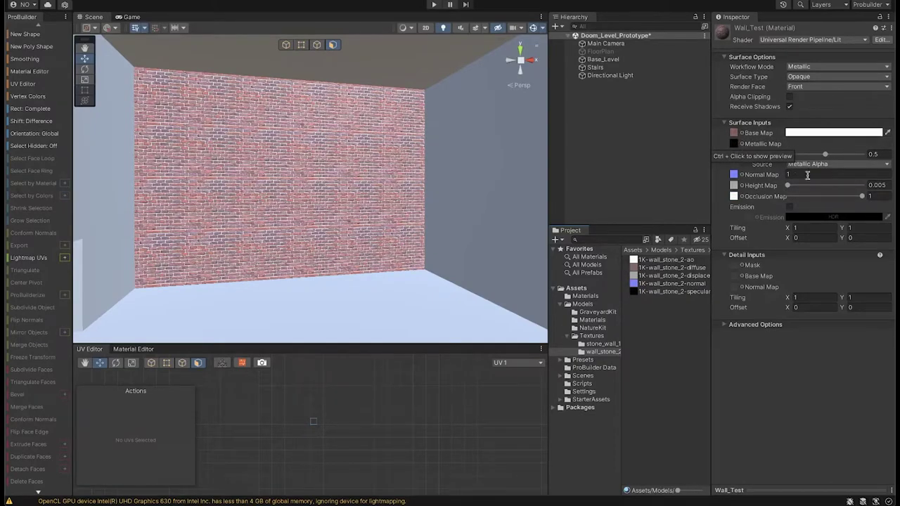
- Set Wall_Test's smoothness to 0.054, inspect the brick wall up close, and return ProBuilder to object selection mode
left_click_drag(825, 156, 793, 158)
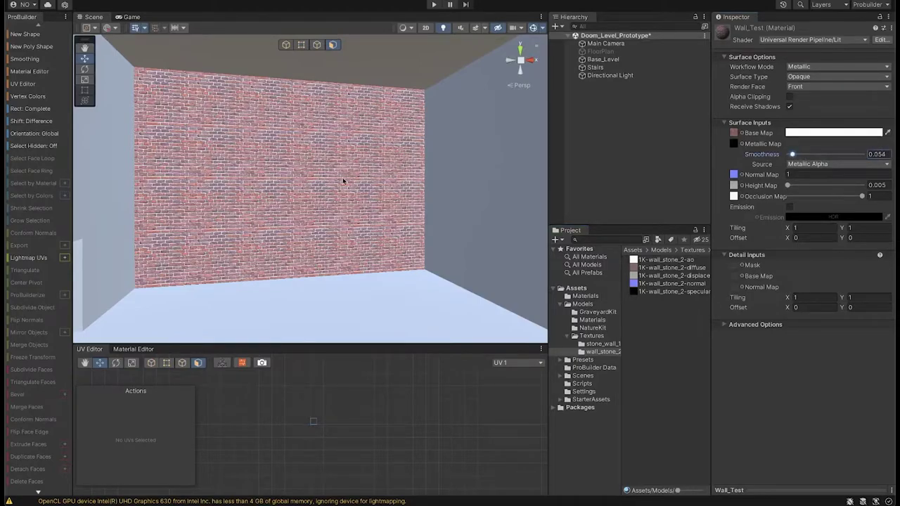
right_click_drag(266, 189, 209, 231)
left_click(261, 225)
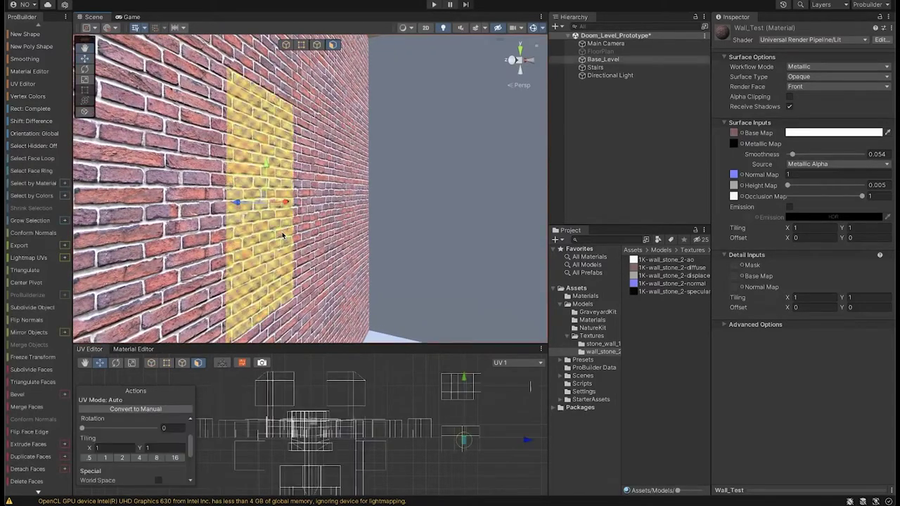
key("f")
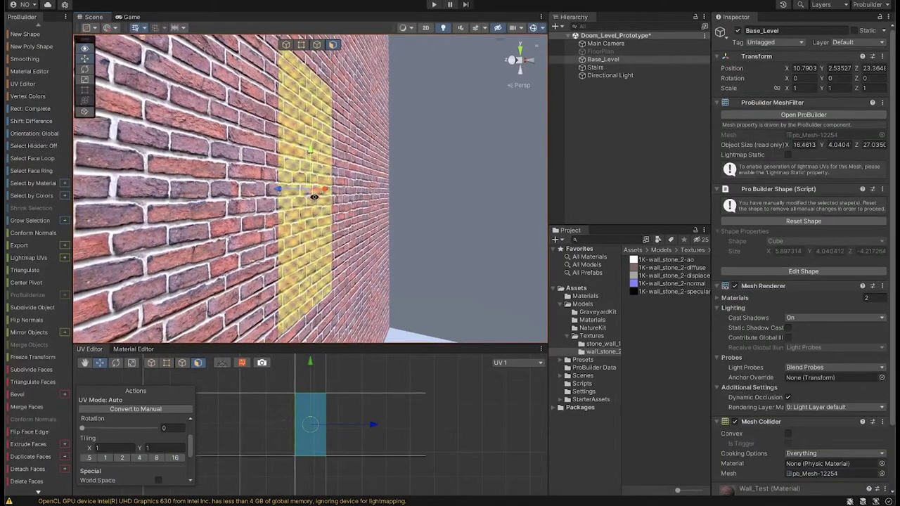
left_click_drag(278, 209, 474, 281, "alt")
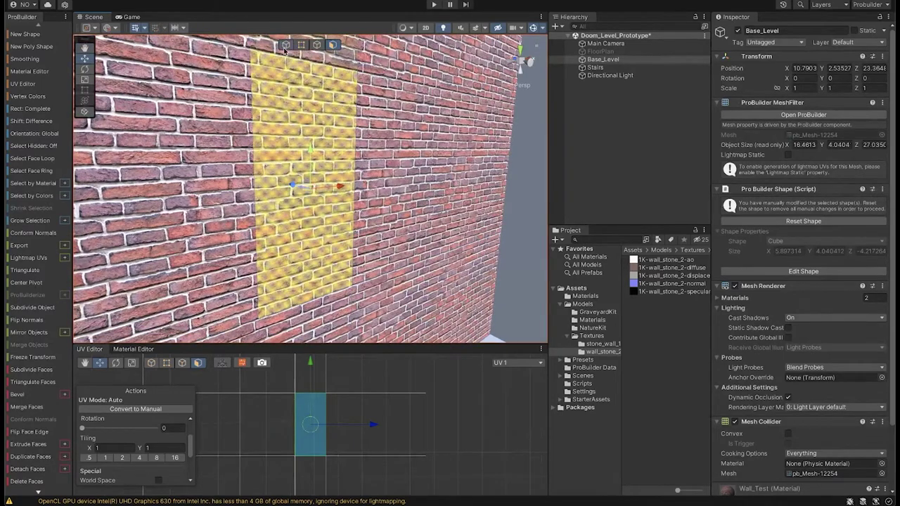
left_click(285, 44)
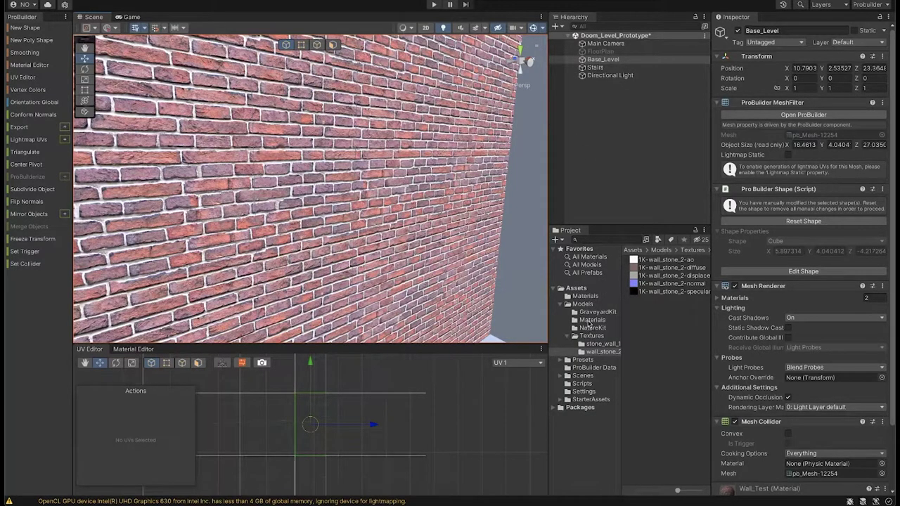
- Reopen the Wall_Test material and set its Height Map strength to 0.0235 and Normal Map strength to 2
left_click(592, 320)
left_click(651, 267)
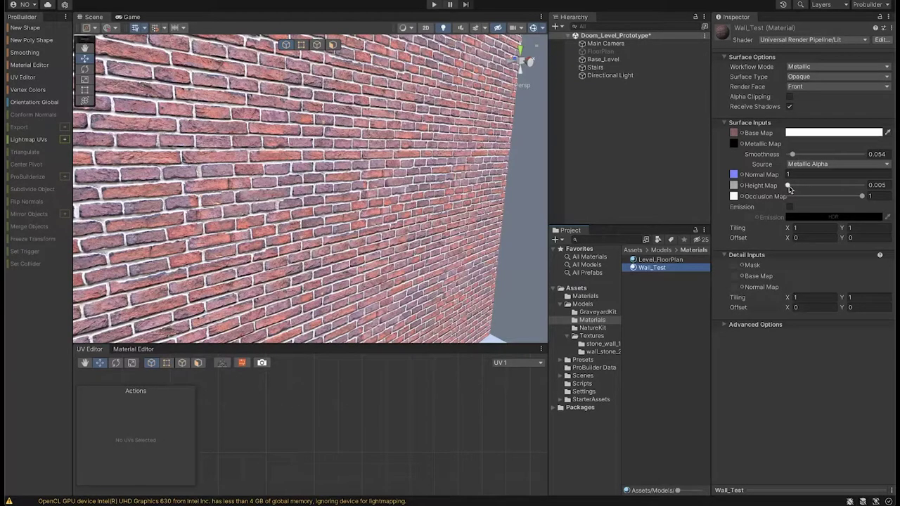
left_click_drag(788, 187, 807, 186)
left_click(787, 175)
type("2")
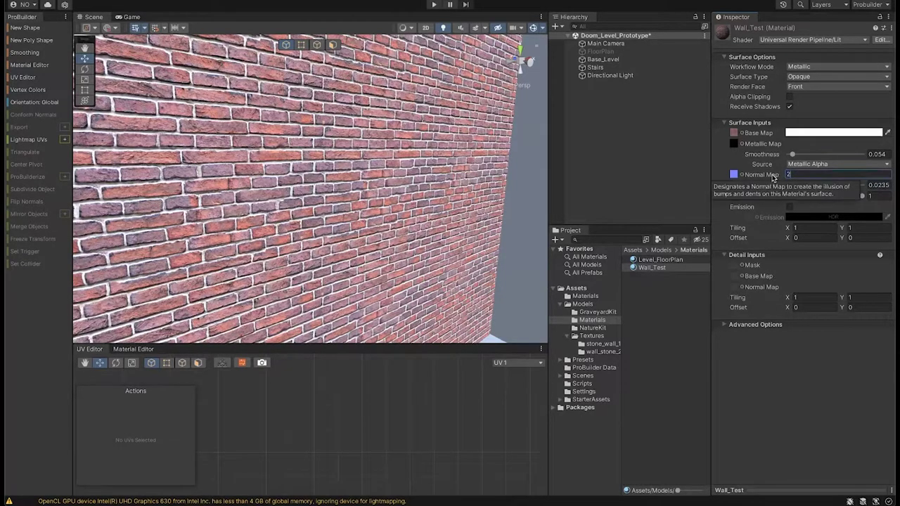
left_click_drag(317, 184, 401, 184, "alt")
left_click_drag(280, 186, 342, 187, "alt")
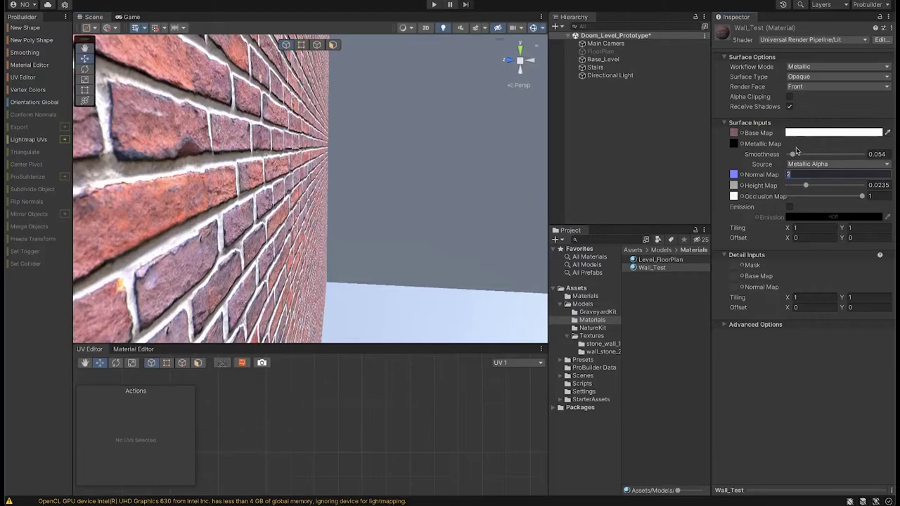
- Set Wall_Test's Normal Map strength to 3 and check the brick relief across the whole wall
left_click(794, 174)
type("3")
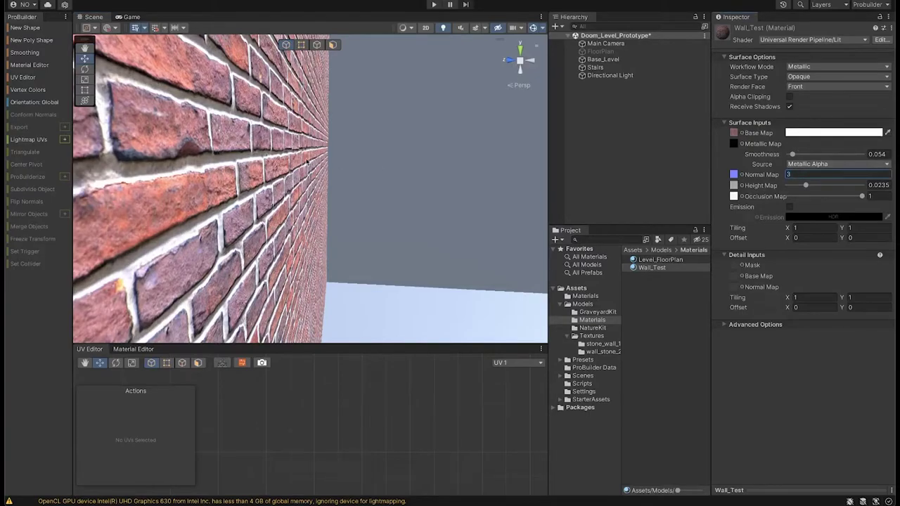
left_click_drag(342, 140, 362, 216, "alt")
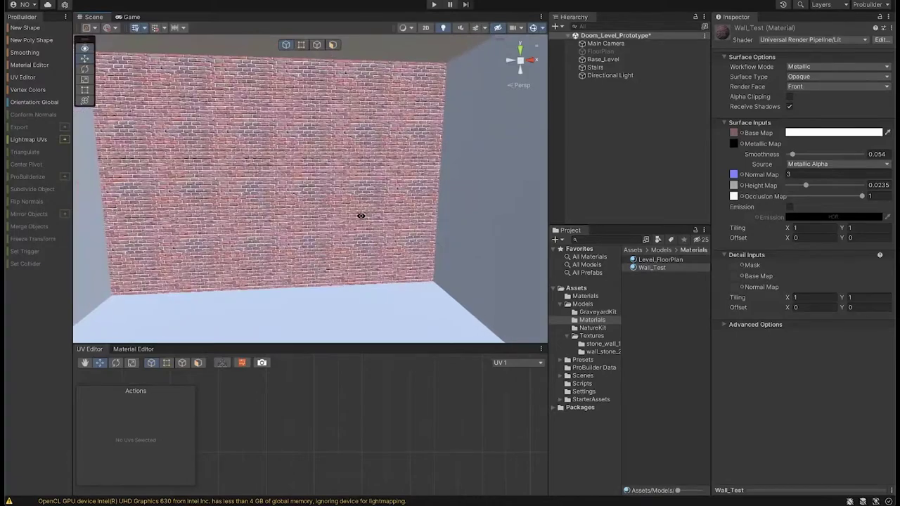
mouse_move(291, 204)
left_mouse_down("alt")
mouse_move(367, 203)
mouse_move(296, 194)
left_mouse_up("alt")
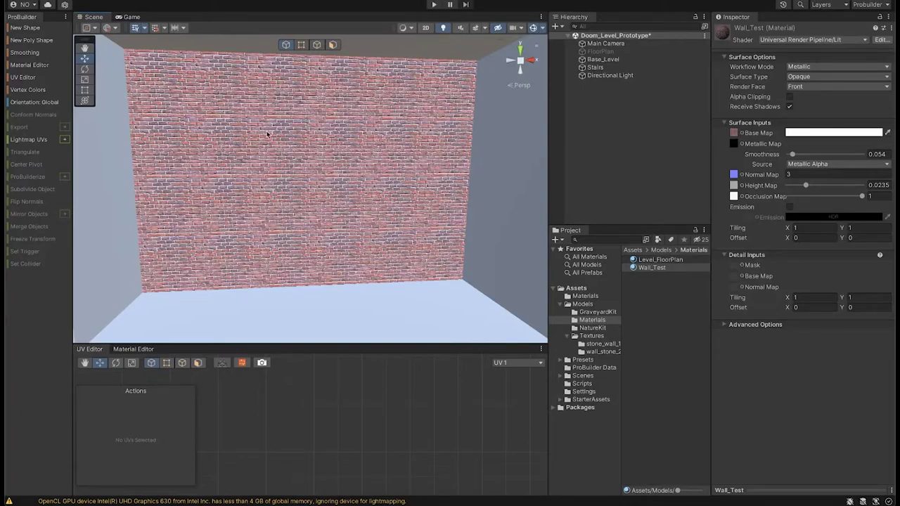
- Select all faces of the brick wall in face mode by box-selecting their island in the UV Editor
left_click(187, 93)
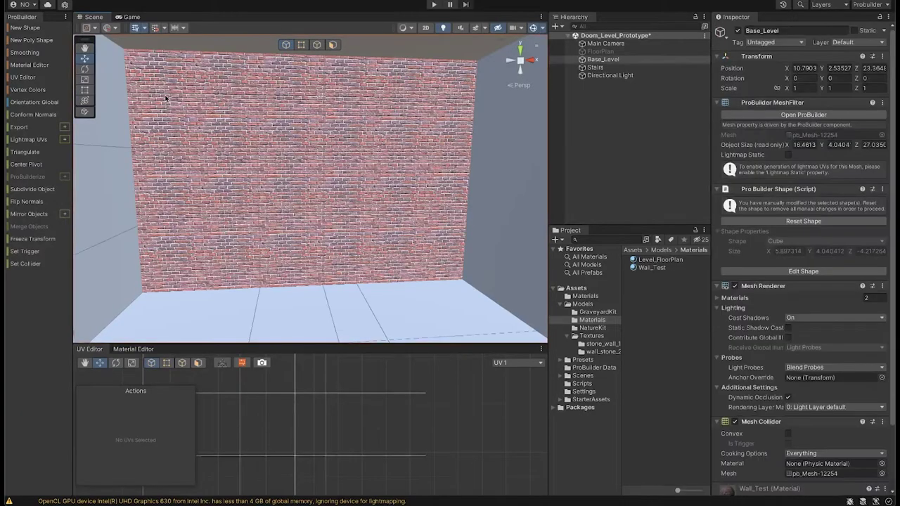
scroll(378, 419, "down", 2)
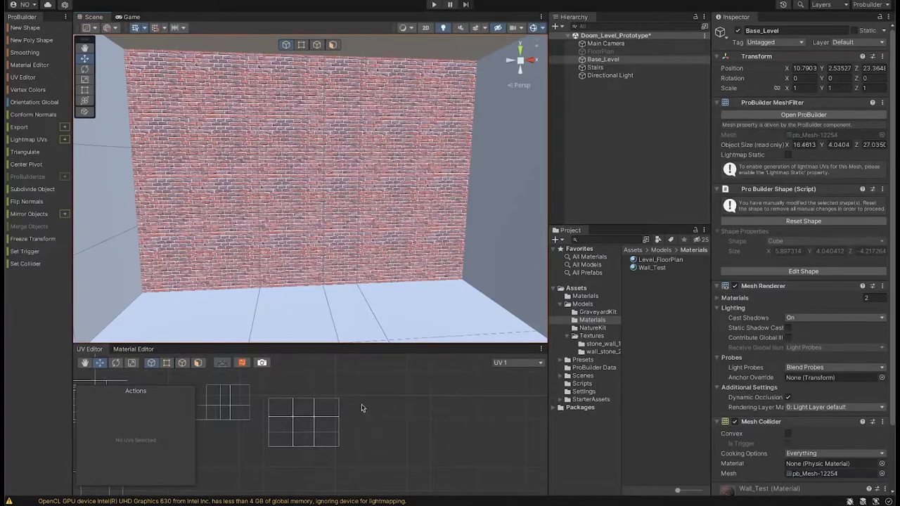
middle_click_drag(364, 410, 413, 428)
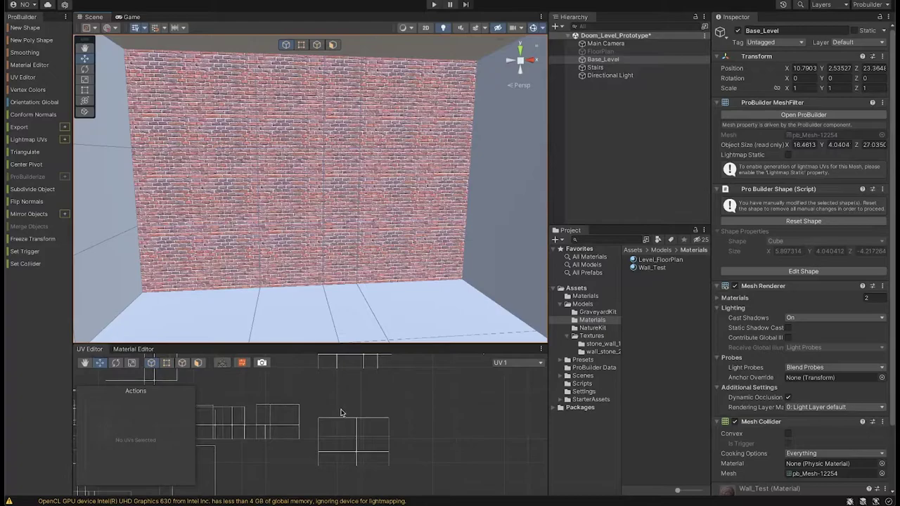
left_click_drag(309, 402, 416, 482)
left_click(334, 44)
left_click_drag(312, 397, 422, 498)
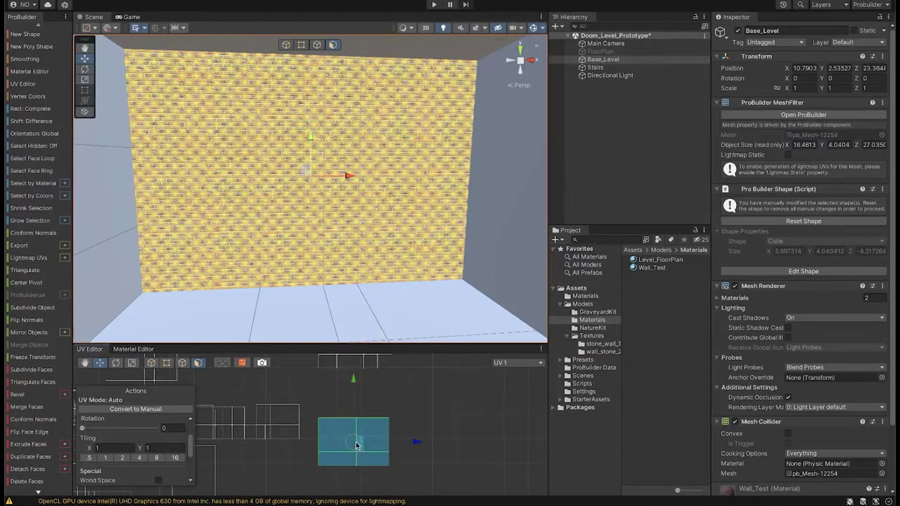
- Shift the wall's UV island slightly and set its tiling preset to X 0.5 and Y 0.5
left_click_drag(356, 445, 382, 426)
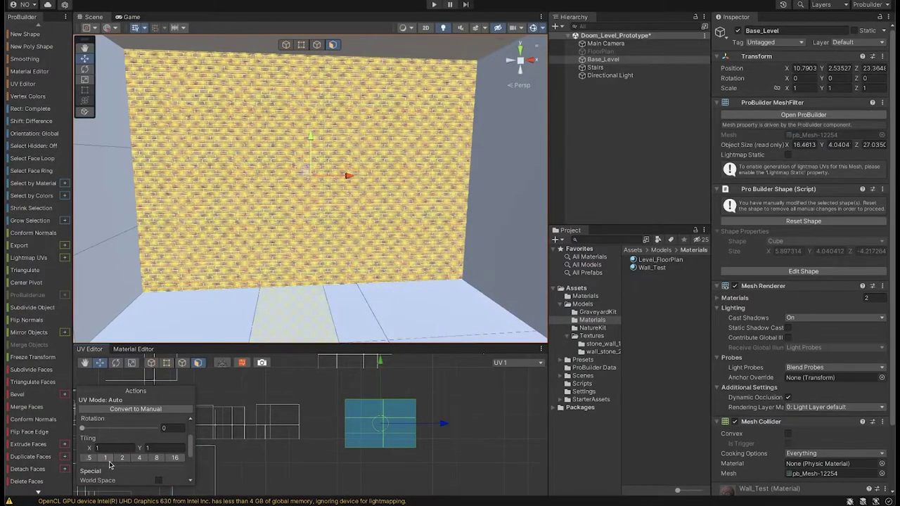
scroll(418, 413, "down", 5)
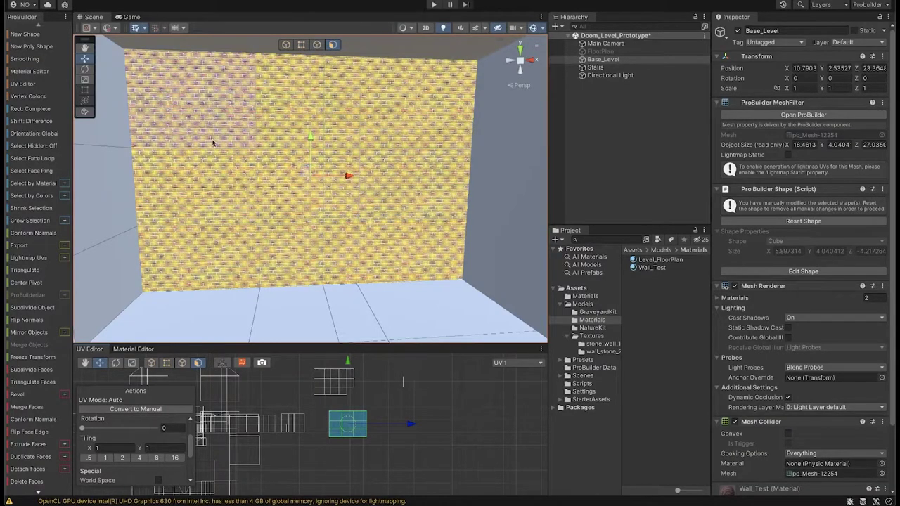
left_click(121, 458)
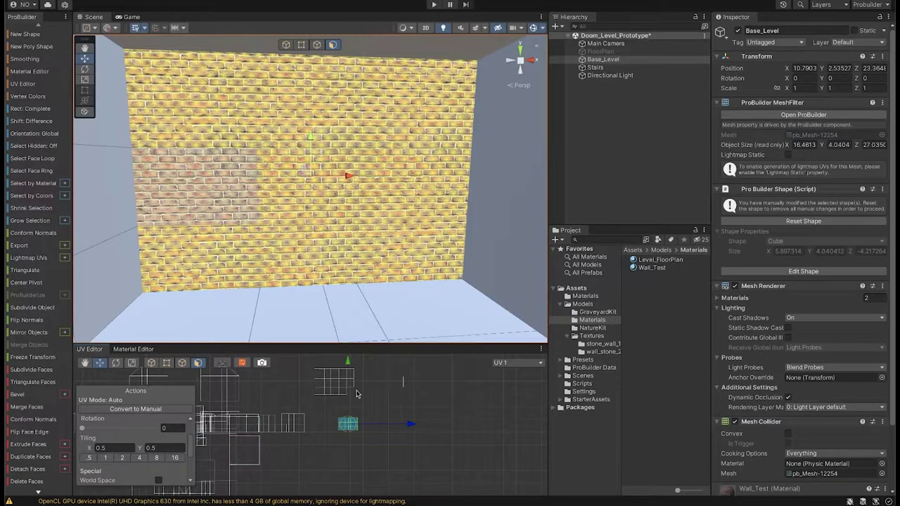
left_click_drag(278, 190, 269, 209, "alt")
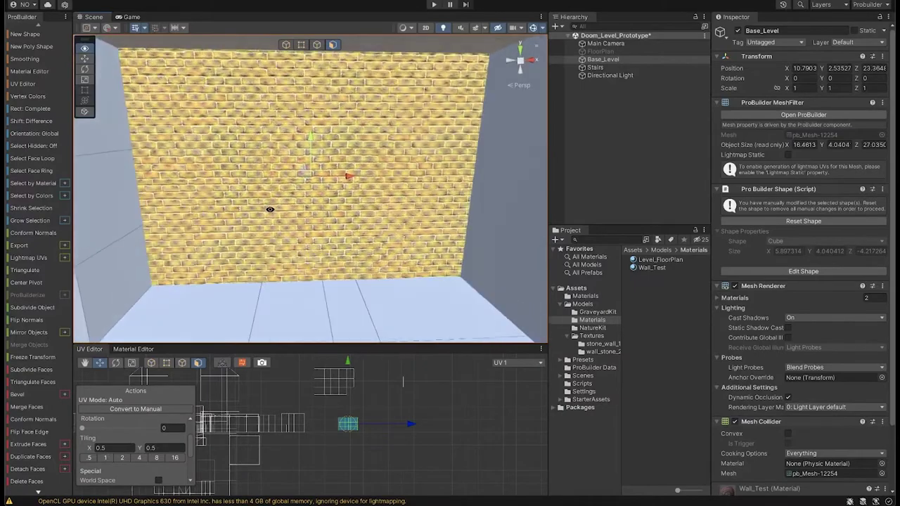
left_click(288, 310)
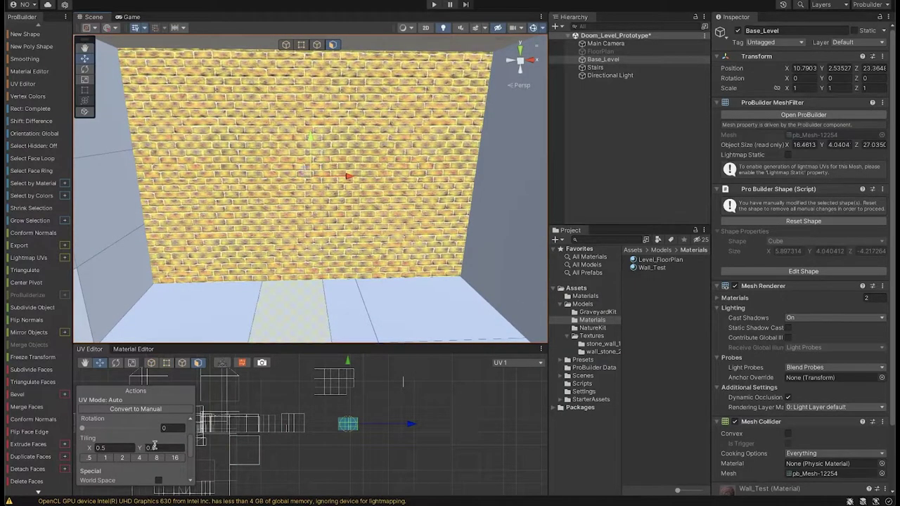
- Set the UV tiling of the selected wall faces to 0.75 in both X and Y
left_click(128, 448)
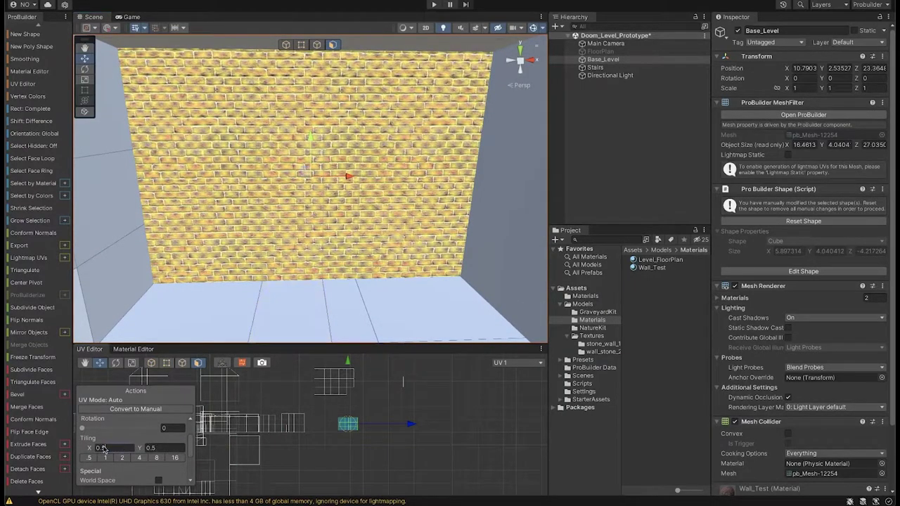
key("BackSpace")
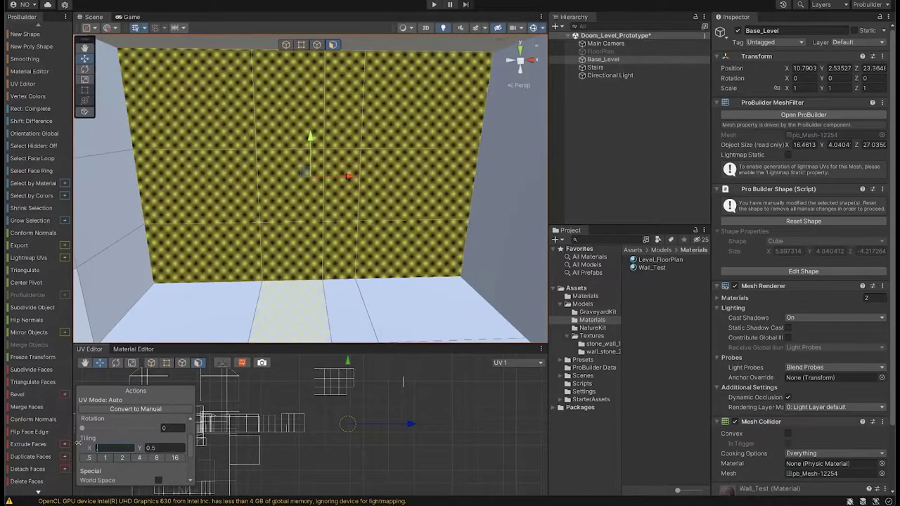
type("0.75")
key("Tab")
type("0.75")
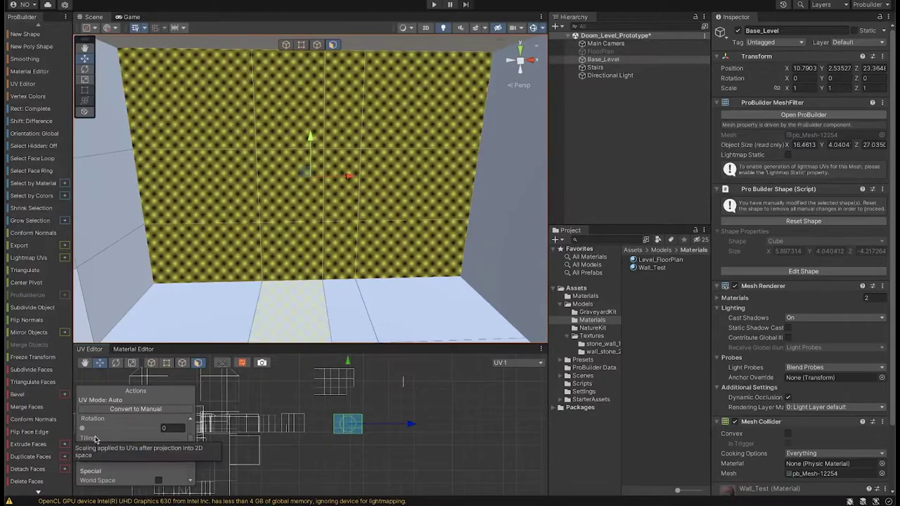
left_click(164, 448)
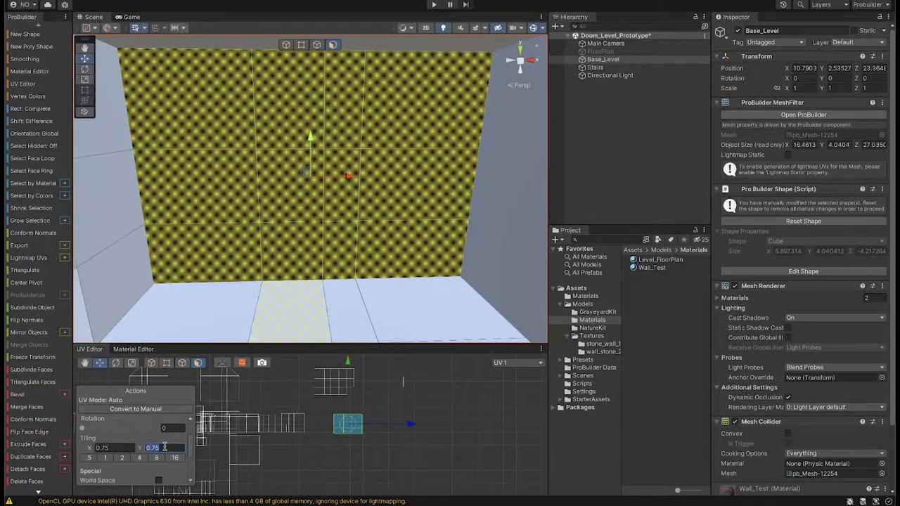
- Try the UV tiling presets 1 and 0.5 on the selected brick wall faces
left_click(105, 457)
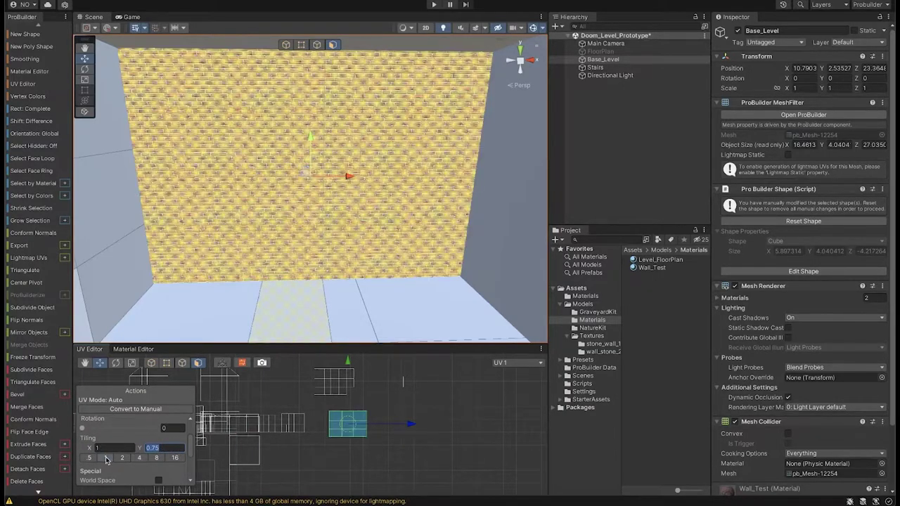
left_click(122, 458)
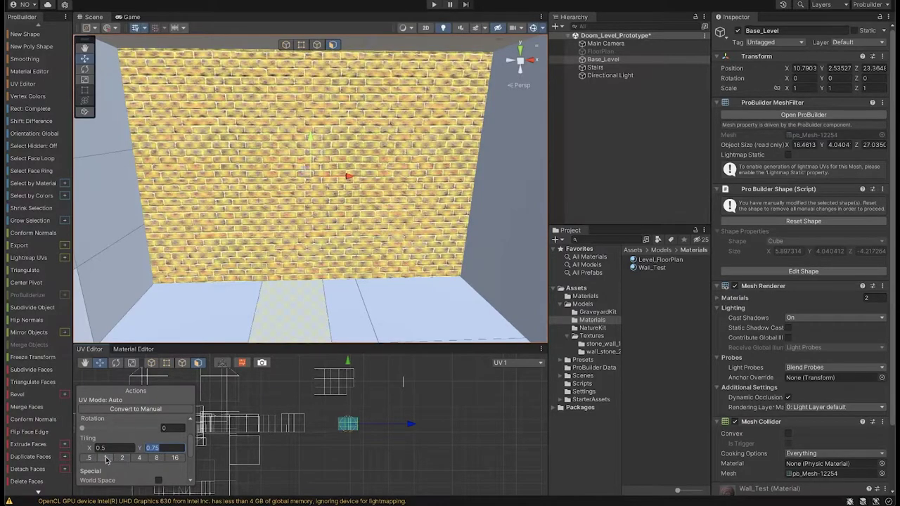
left_click(105, 458)
- Set the wall faces' UV tiling to 0.75 in X and Y and shift their UV island slightly downward
left_click(115, 447)
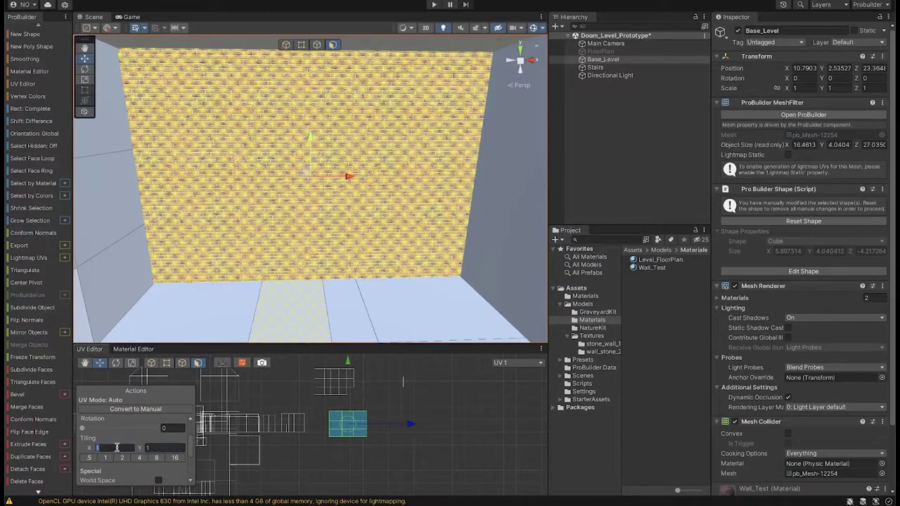
scroll(117, 455, "down", 1)
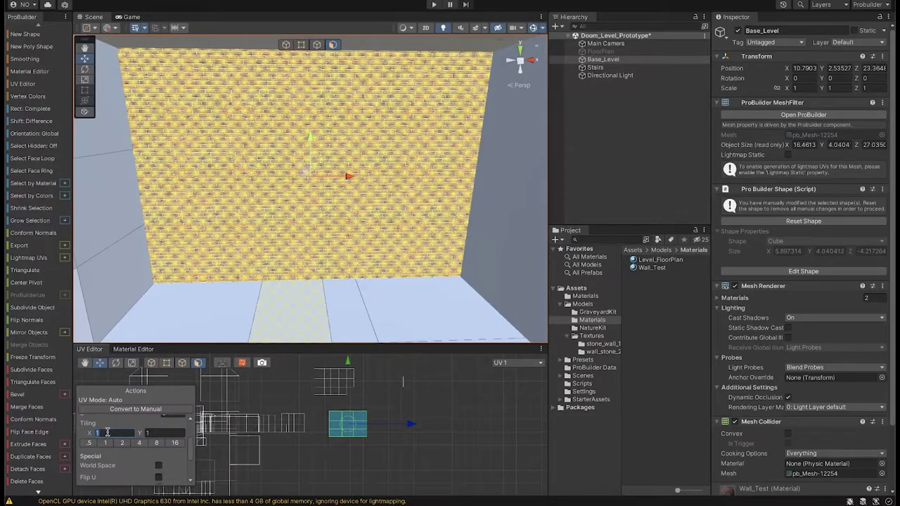
key("Return")
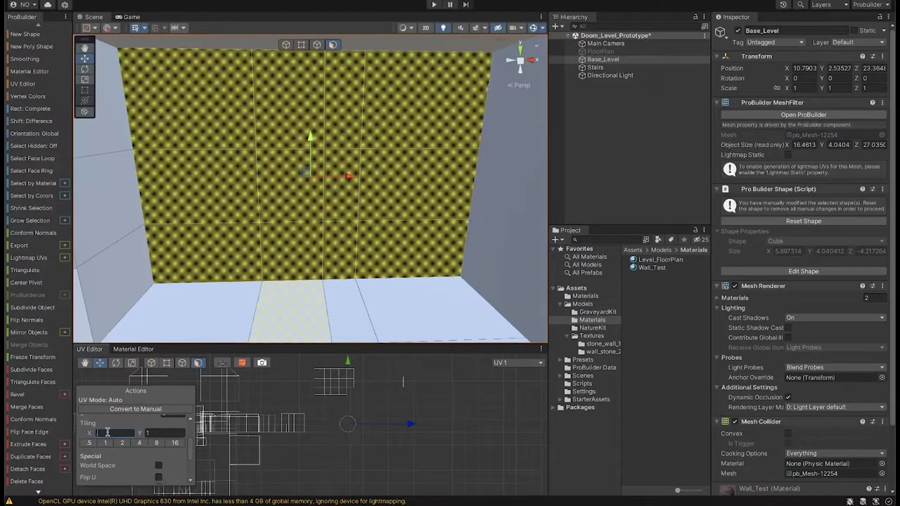
type("75")
key("Tab")
type("0.75")
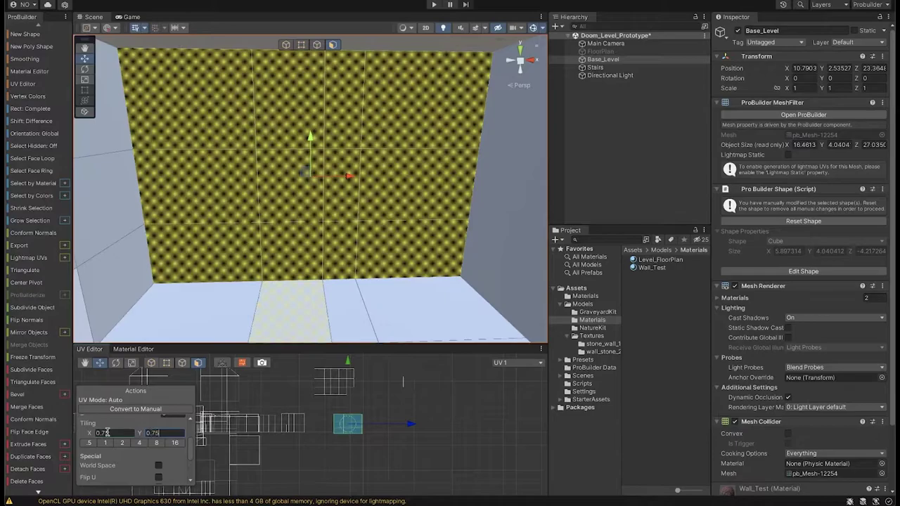
mouse_move(336, 429)
left_mouse_down()
mouse_move(383, 406)
mouse_move(346, 434)
left_mouse_up()
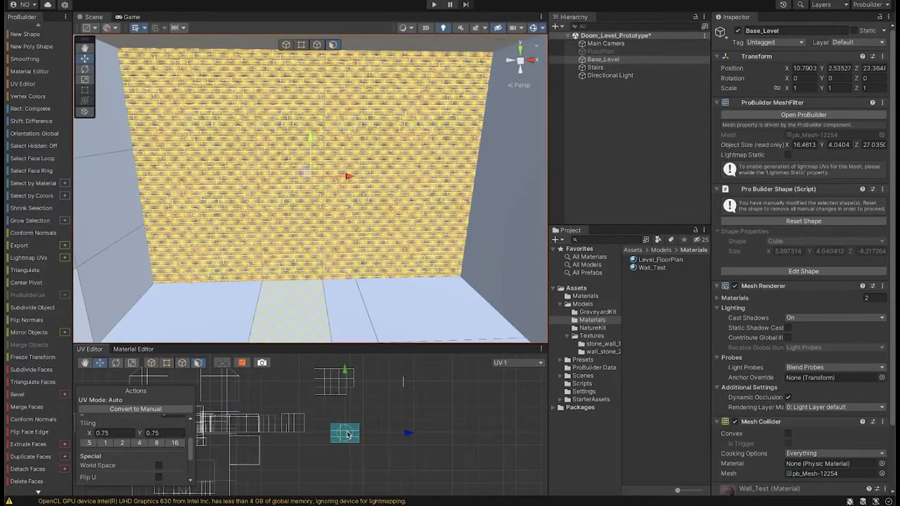
- Return to object selection mode and examine the brick tiling across the wall from several angles
left_click_drag(262, 193, 302, 207, "alt")
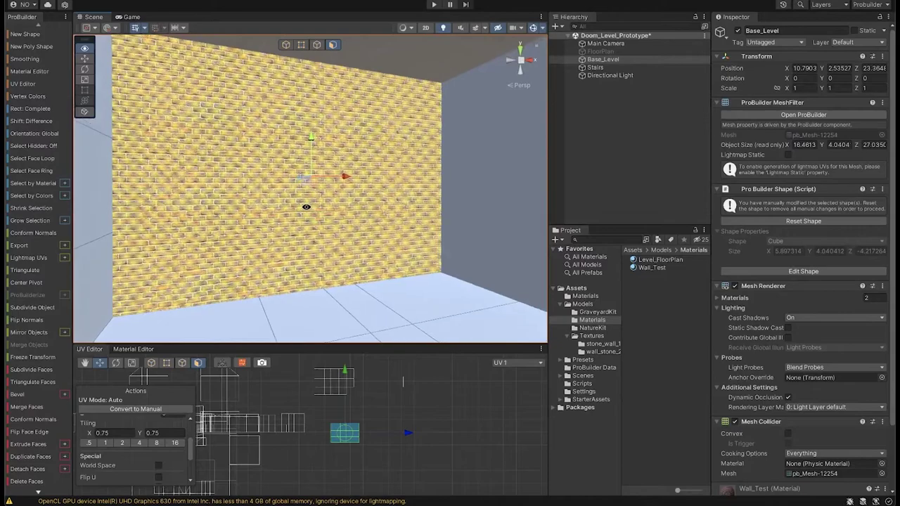
left_click(286, 45)
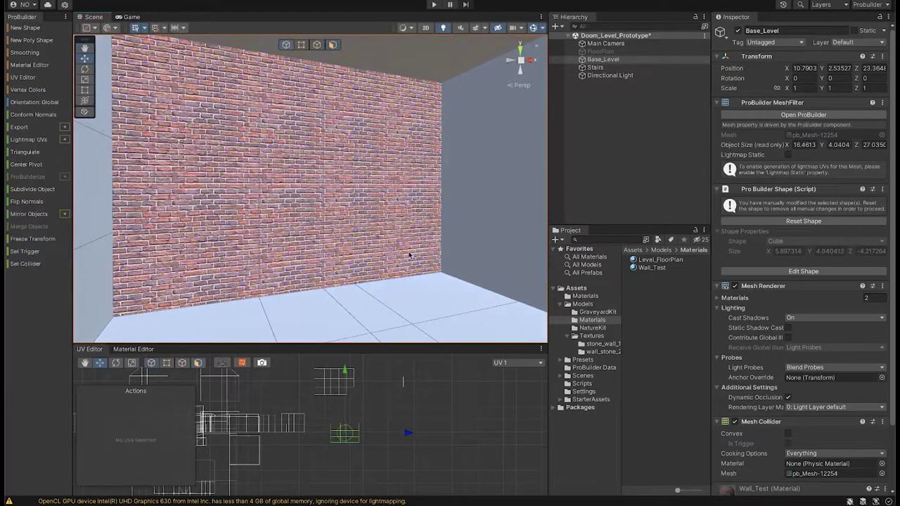
left_click_drag(367, 135, 373, 152, "alt")
left_click_drag(307, 159, 283, 162, "alt")
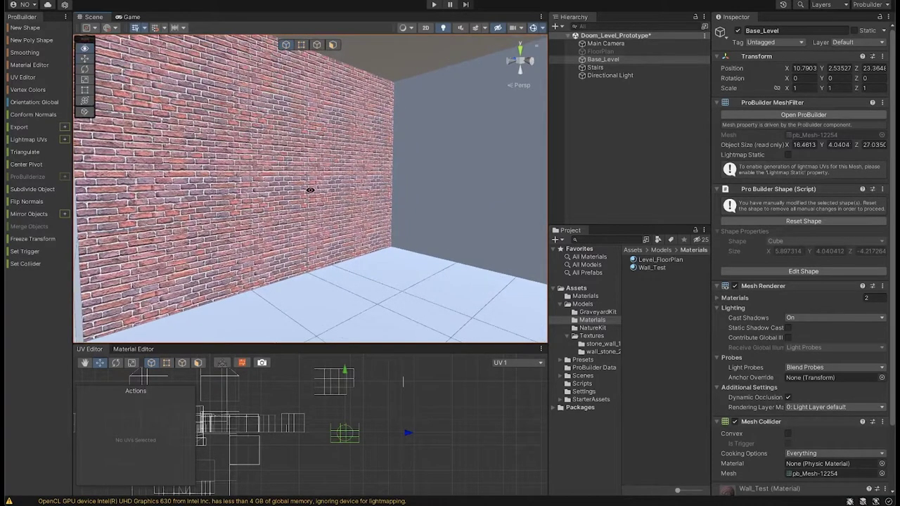
left_click_drag(310, 190, 303, 189, "alt")
left_click_drag(352, 218, 338, 201, "alt")
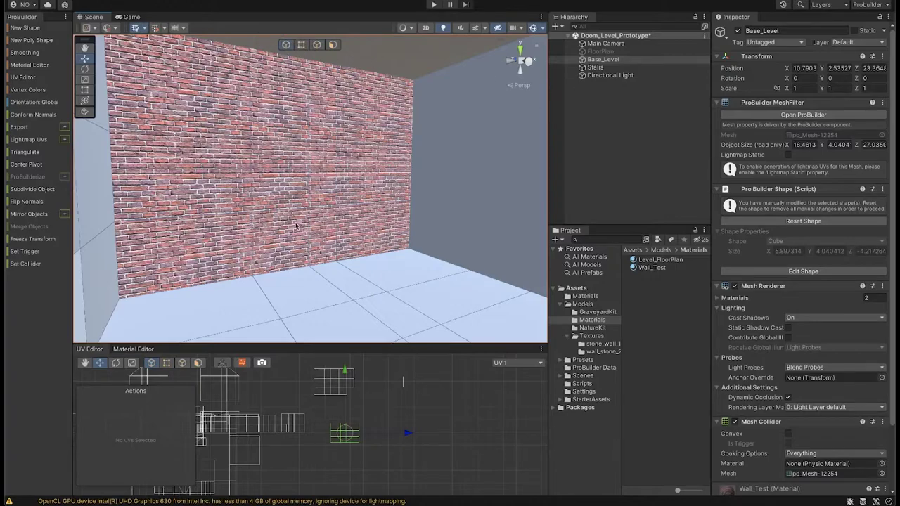
left_click_drag(293, 225, 260, 210, "alt")
left_click_drag(315, 175, 306, 182, "alt")
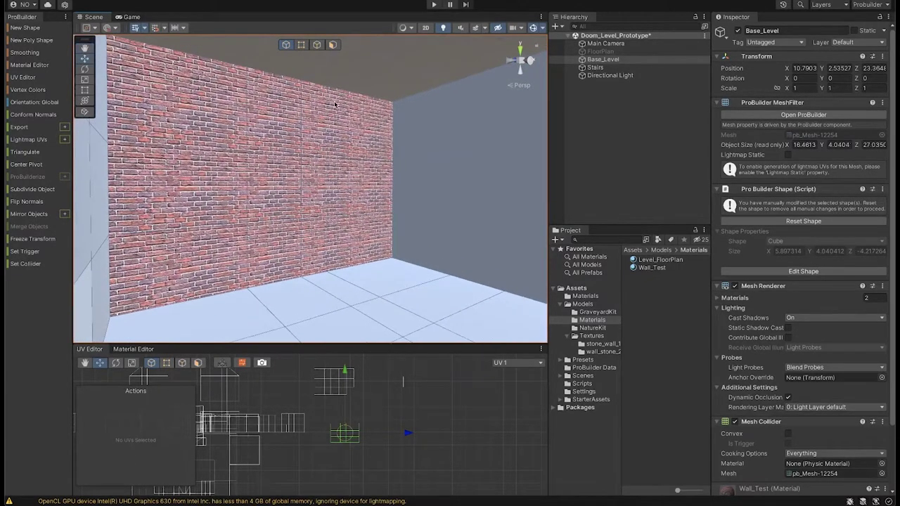
scroll(354, 158, "down", 5)
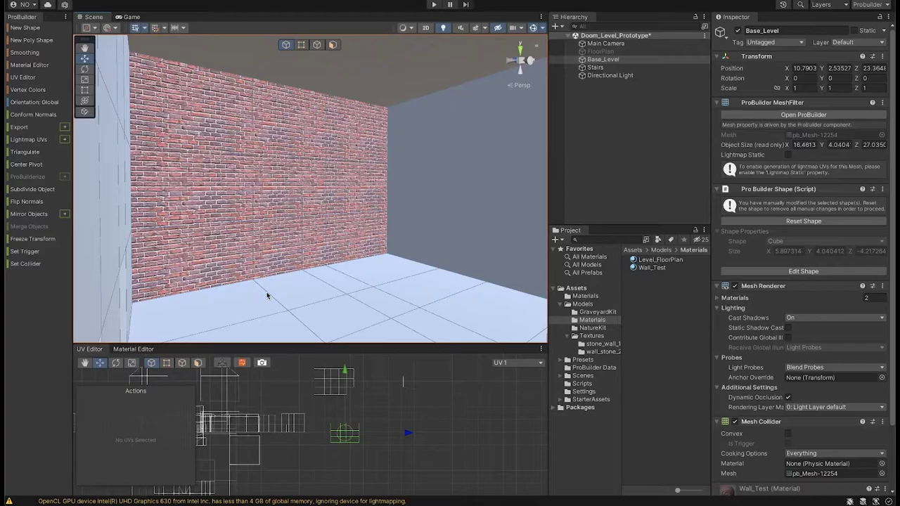
- Delete the Directional Light from the scene and check the brick wall without it
left_click(613, 76)
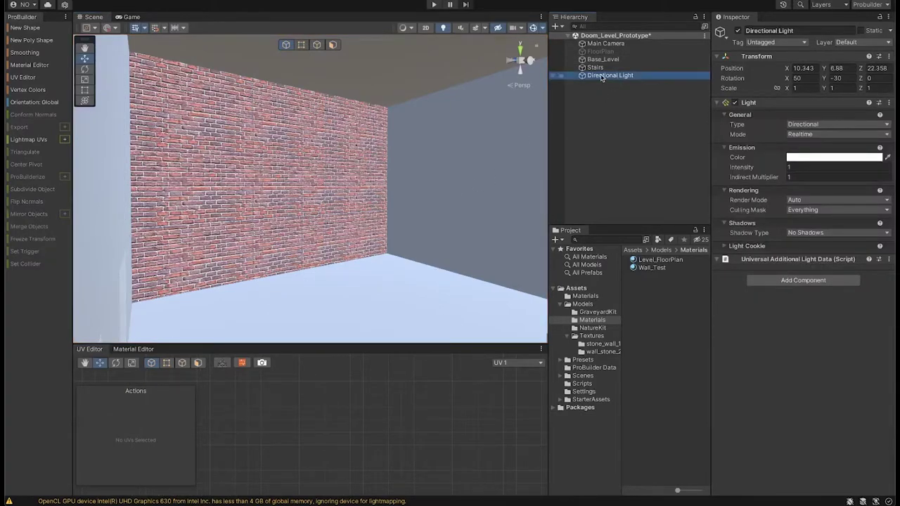
key("Delete")
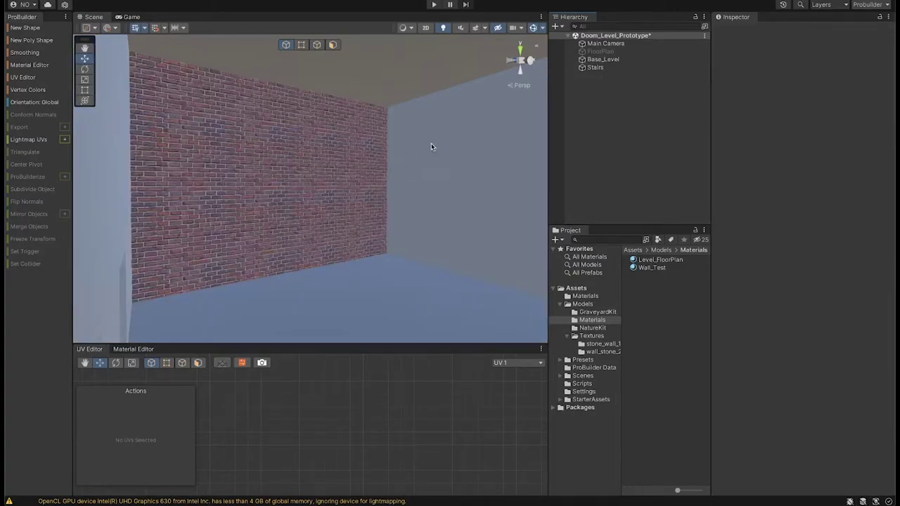
right_click_drag(390, 175, 299, 195)
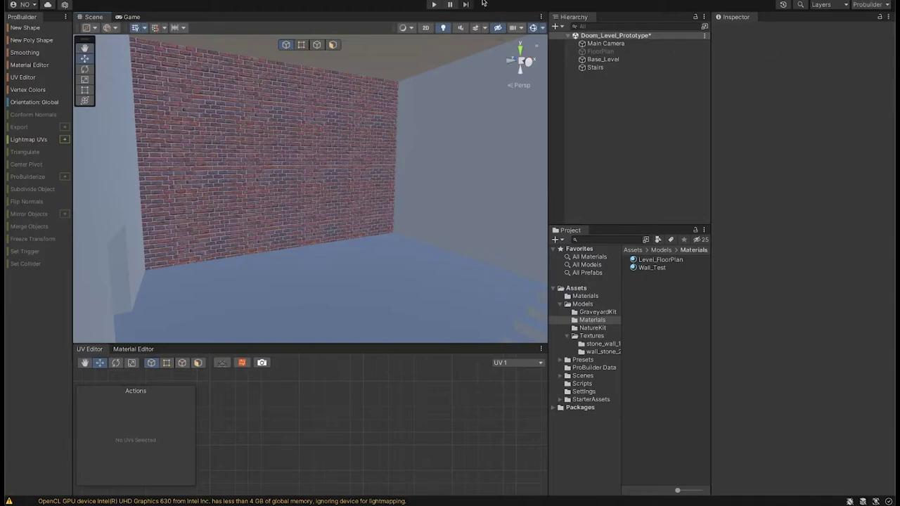
- Open the Lighting window, dock it beside the Inspector, and show its Environment settings
left_click(320, 0)
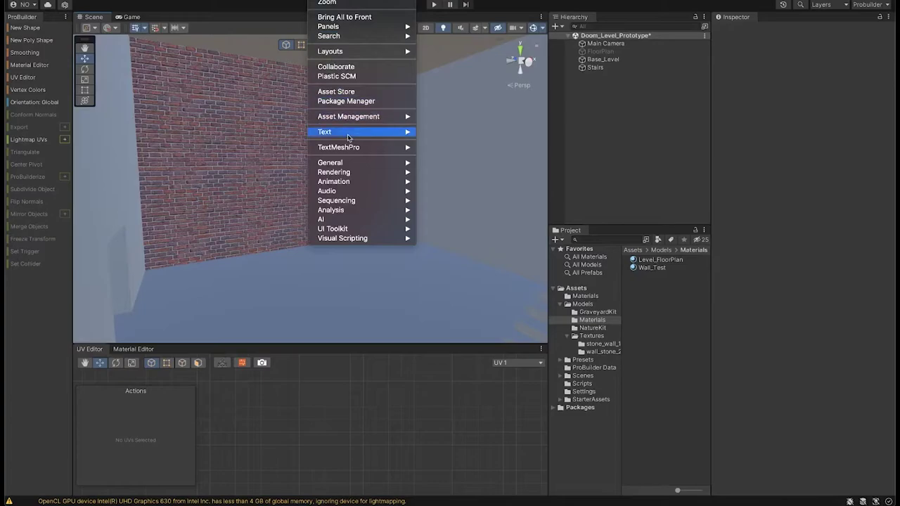
mouse_move(352, 178)
left_click(463, 172)
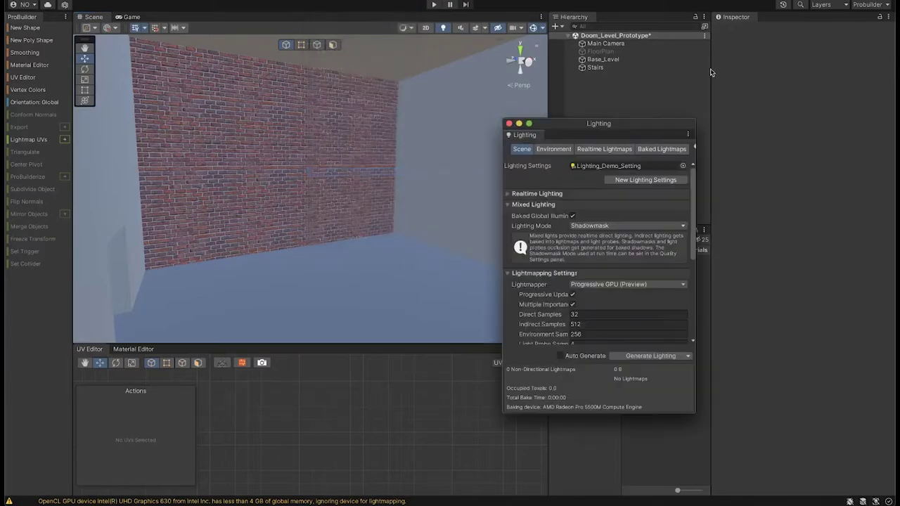
left_click_drag(750, 29, 776, 21)
left_click(764, 32)
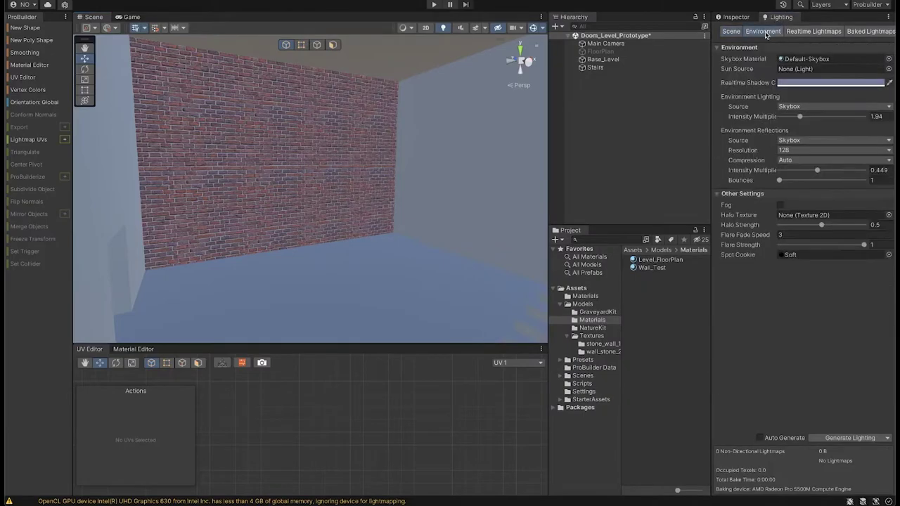
- Set the Environment Lighting intensity multiplier to 1 and check the room towards the stairs
mouse_move(799, 118)
left_mouse_down()
mouse_move(786, 118)
mouse_move(809, 118)
mouse_move(791, 118)
left_mouse_up()
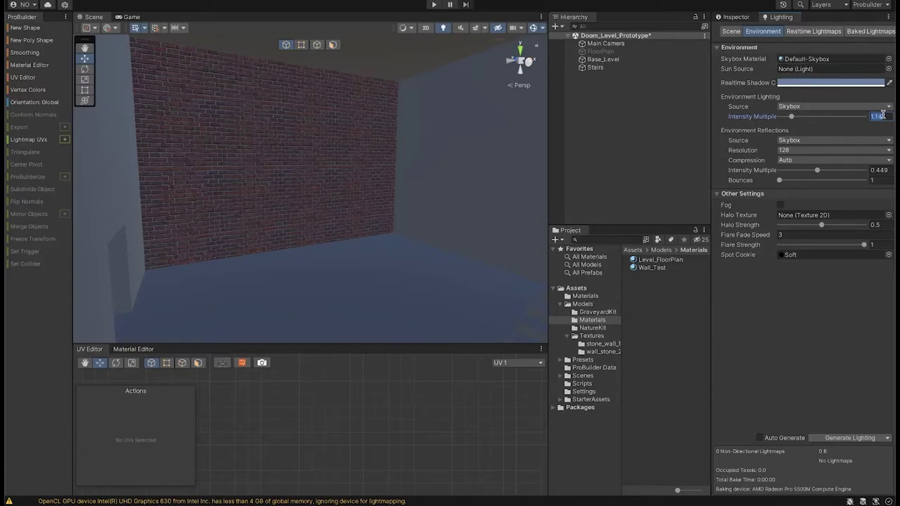
type("1")
key("Return")
right_click_drag(344, 175, 371, 182)
middle_click_drag(335, 169, 359, 165)
mouse_move(359, 165)
right_mouse_down()
mouse_move(345, 173)
mouse_move(372, 173)
mouse_move(365, 177)
right_mouse_up()
middle_click_drag(363, 178, 296, 174)
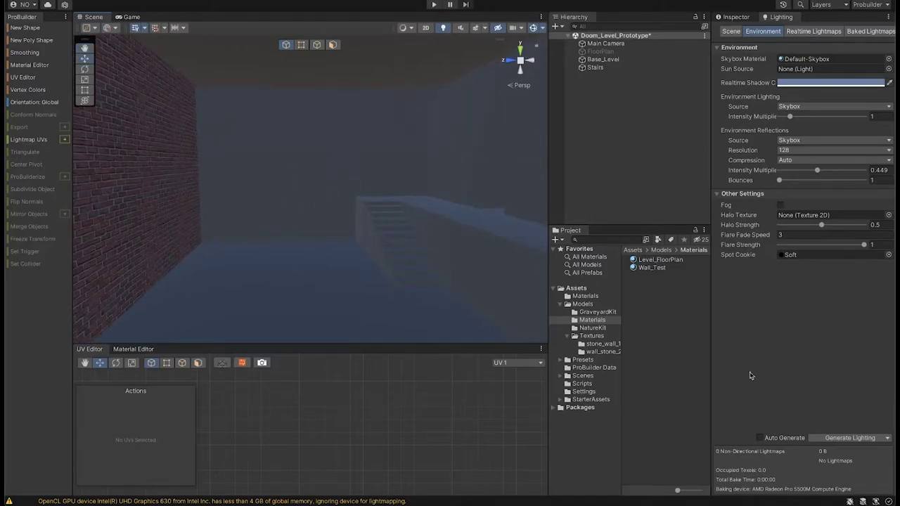
- Generate the scene's lighting and inspect the brick wall, ceiling and stairs under it
left_click(850, 437)
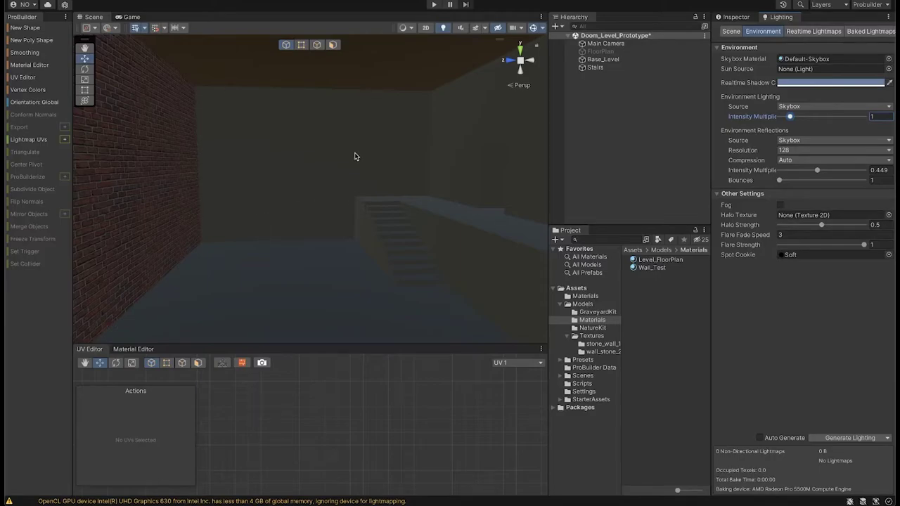
right_click_drag(335, 168, 300, 162)
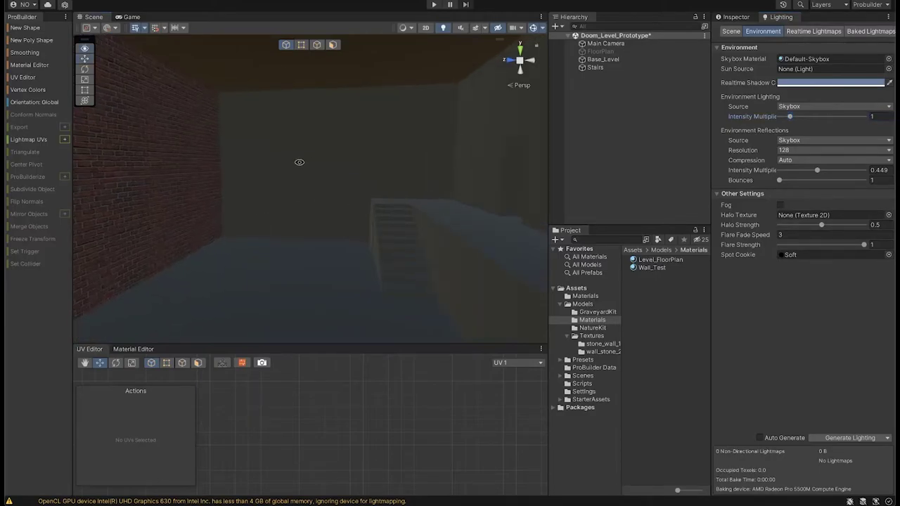
right_click_drag(256, 134, 283, 134)
middle_click_drag(345, 145, 337, 146)
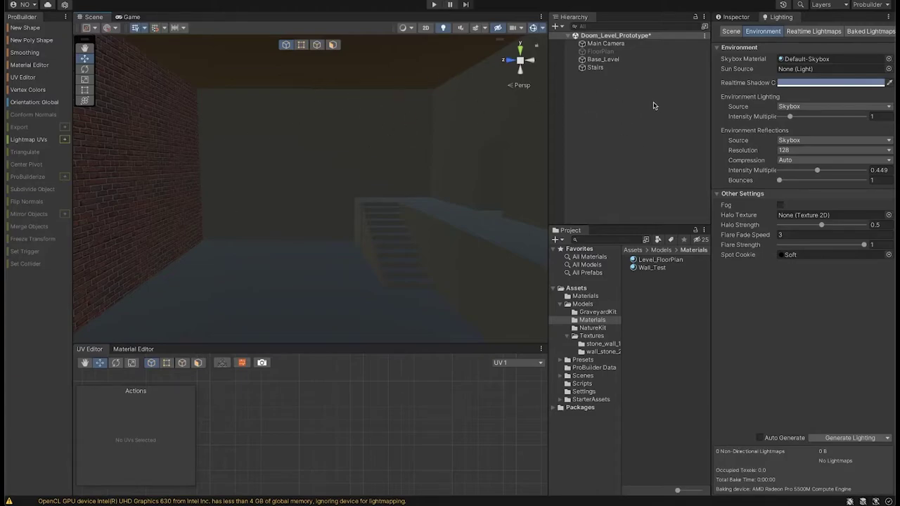
left_click(345, 73)
right_click_drag(380, 114, 254, 83)
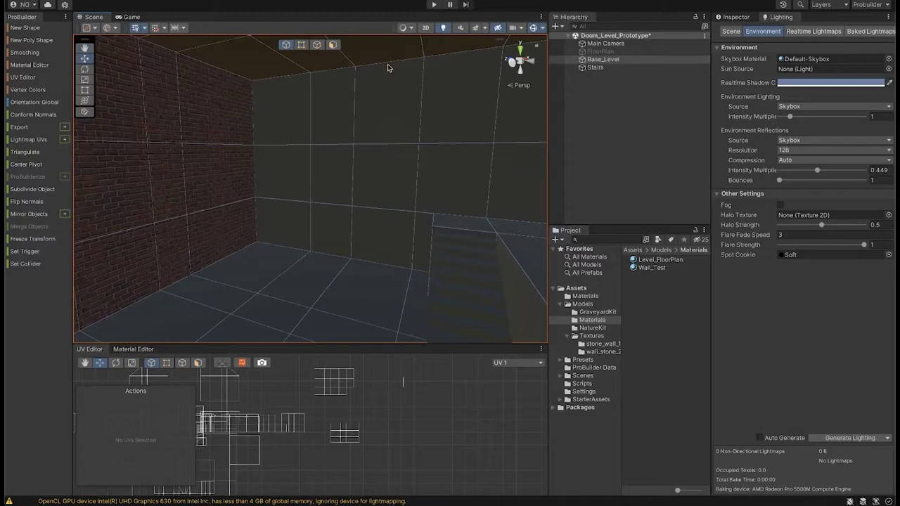
right_click_drag(323, 127, 334, 128)
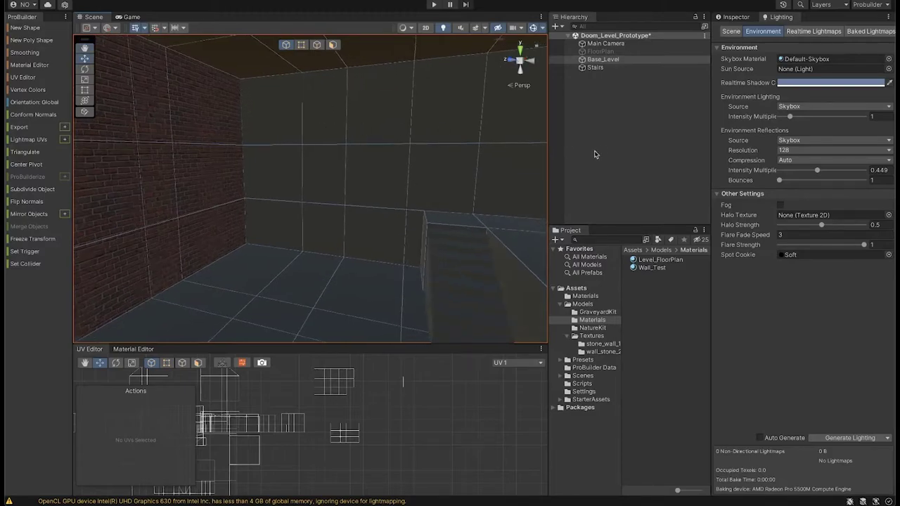
left_click(604, 150)
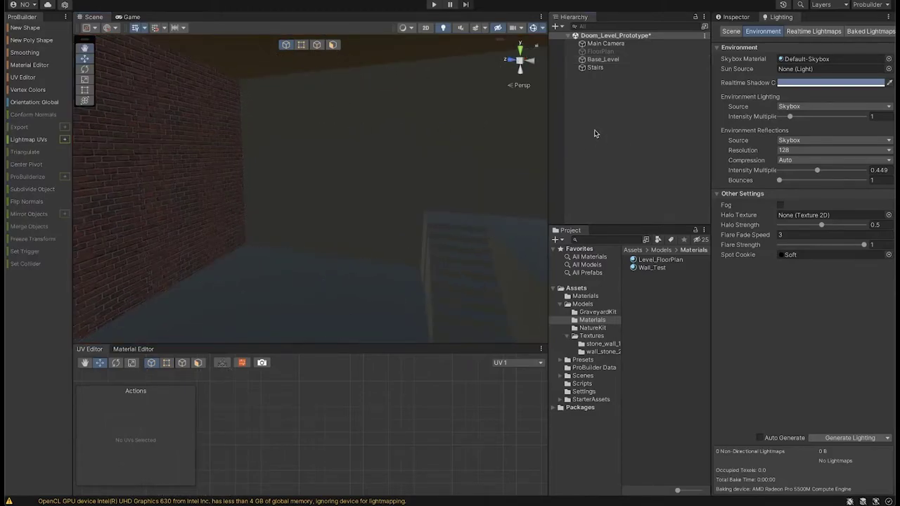
- Add a new Directional Light to the scene and generate the lighting with it
right_click(594, 133)
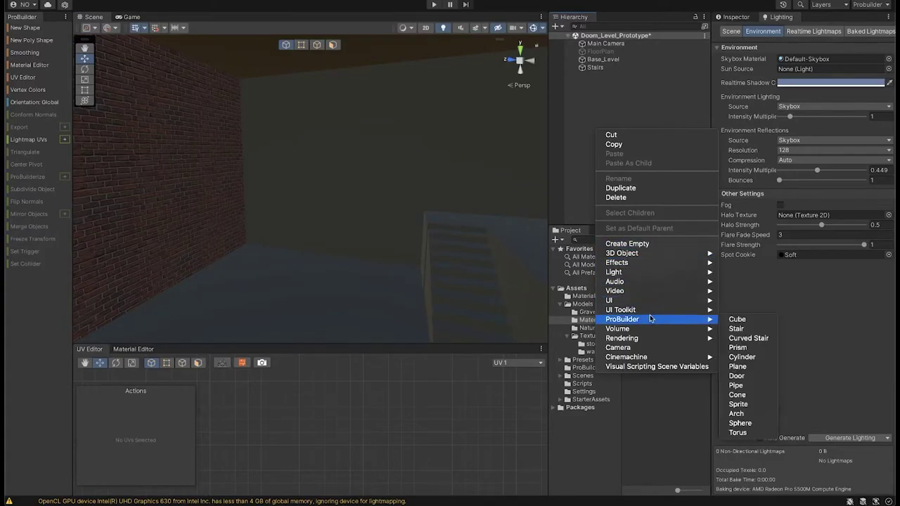
mouse_move(647, 274)
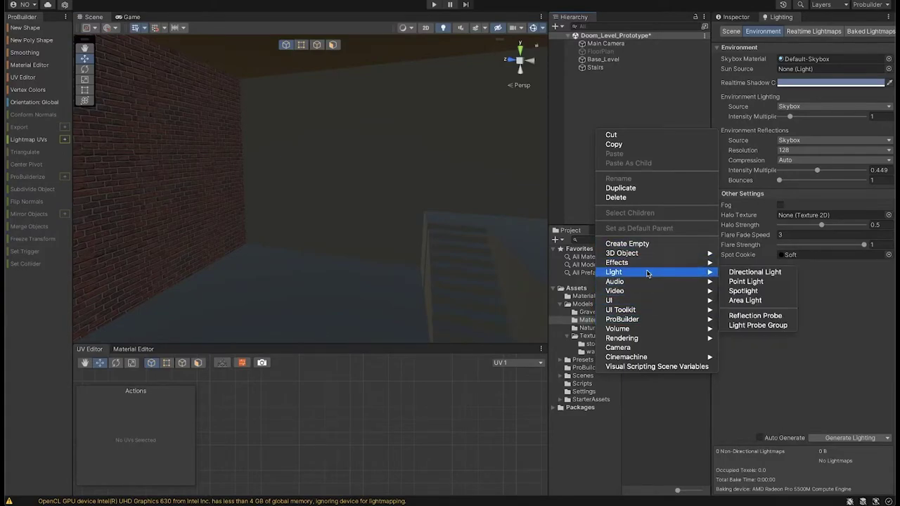
left_click(756, 272)
scroll(335, 187, "down", 2)
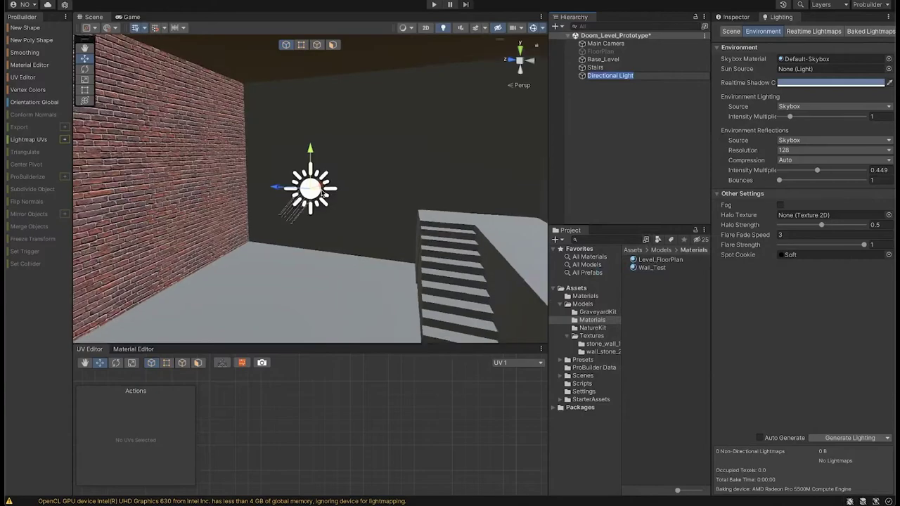
left_click(283, 186)
left_click(301, 191)
left_click_drag(375, 163, 345, 152, "alt")
left_click(851, 438)
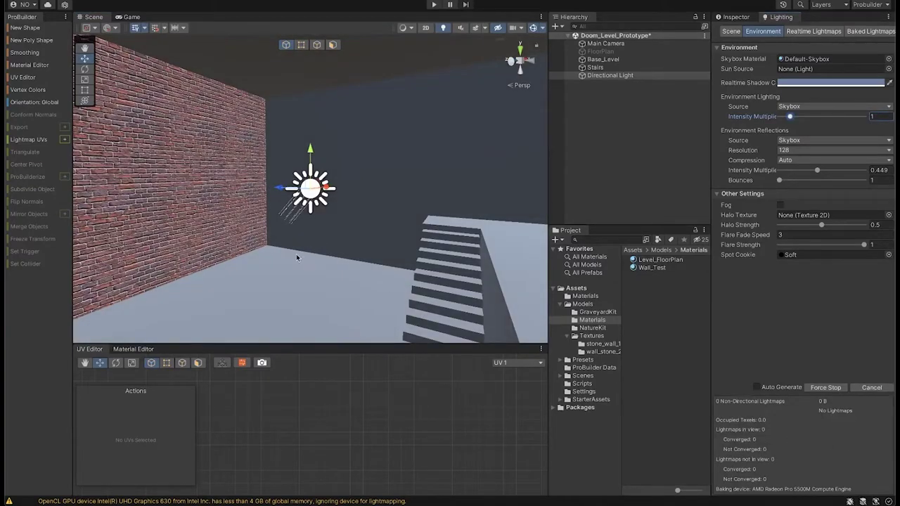
left_click_drag(288, 256, 387, 201, "alt")
- Raise the new Directional Light along its vertical axis and delete it from the scene
left_click(322, 189)
left_click_drag(312, 154, 310, 106)
scroll(311, 107, "down", 5)
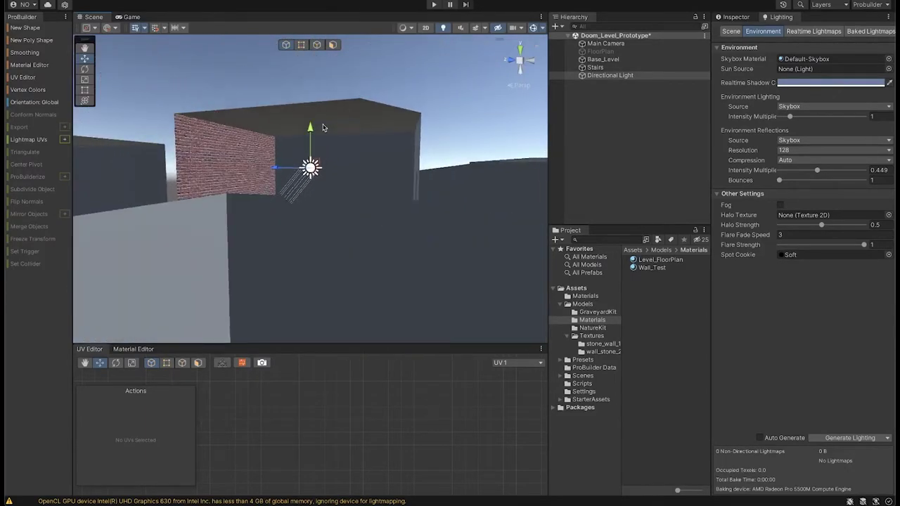
left_click(331, 130)
left_click(311, 169)
scroll(315, 167, "up", 4)
scroll(314, 167, "up", 1)
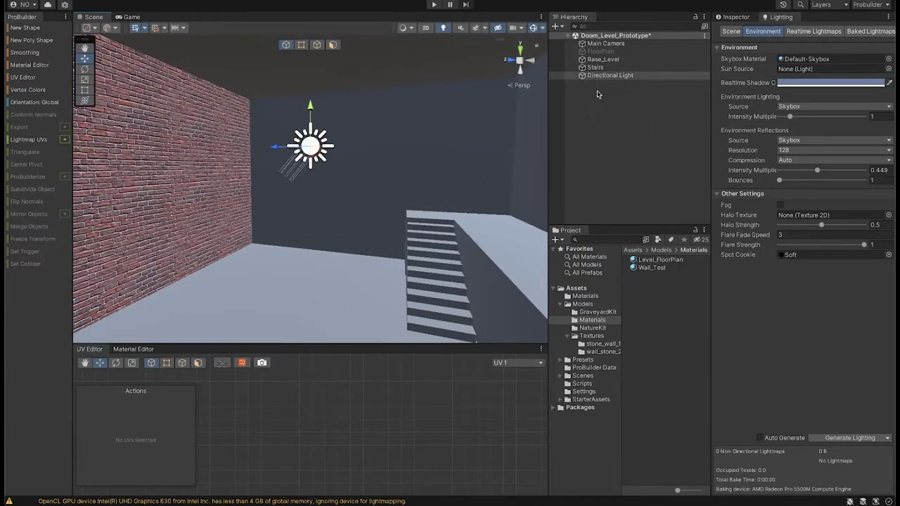
key("Delete")
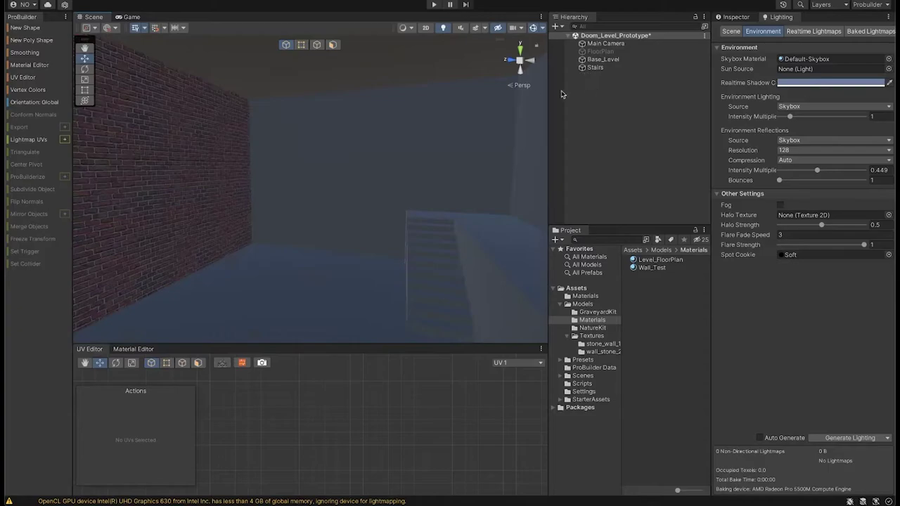
left_click(293, 163)
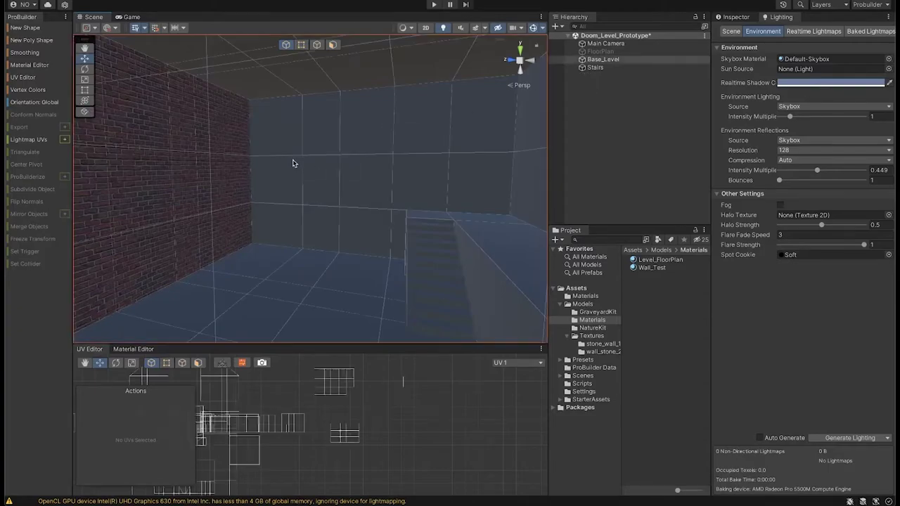
- Lower the Environment Lighting intensity multiplier to 0.62 and check the darkened room without the mesh selection
left_click(333, 45)
right_click_drag(298, 152, 311, 145)
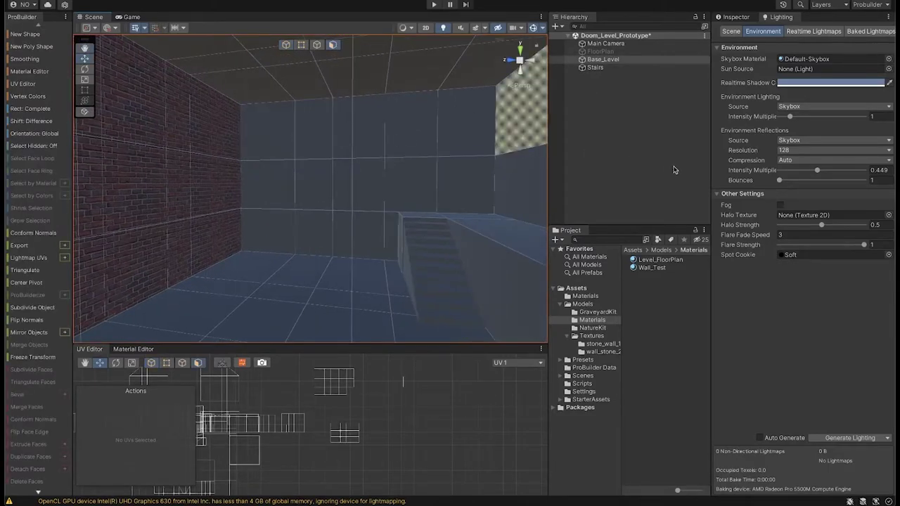
left_click_drag(790, 117, 786, 117)
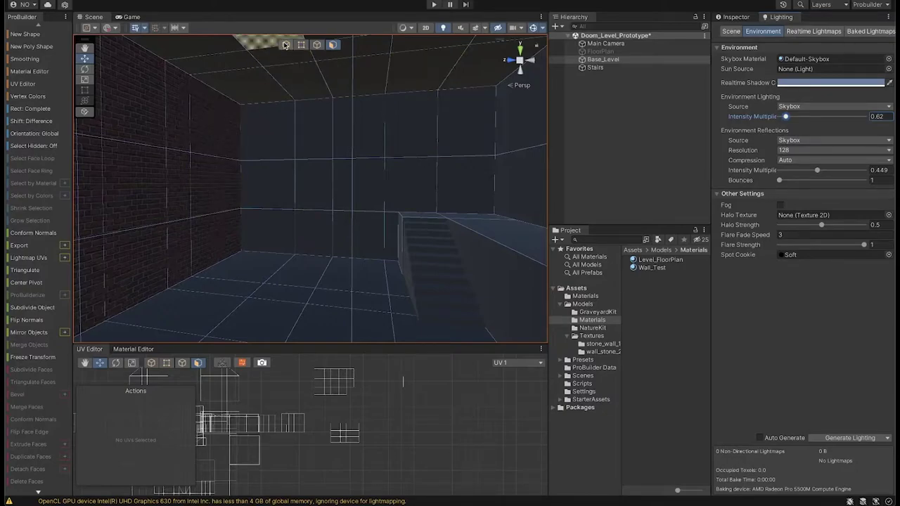
key("g")
left_click(615, 124)
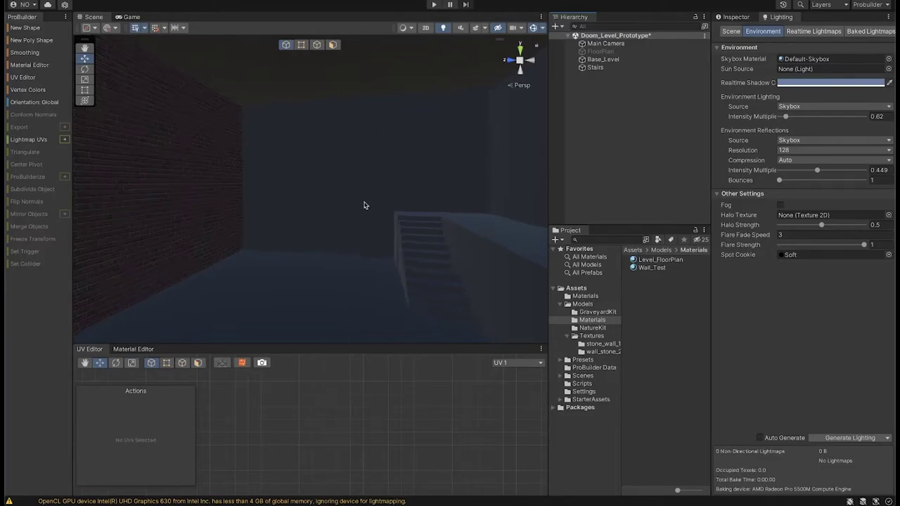
mouse_move(340, 187)
right_mouse_down()
mouse_move(328, 193)
mouse_move(335, 187)
right_mouse_up()
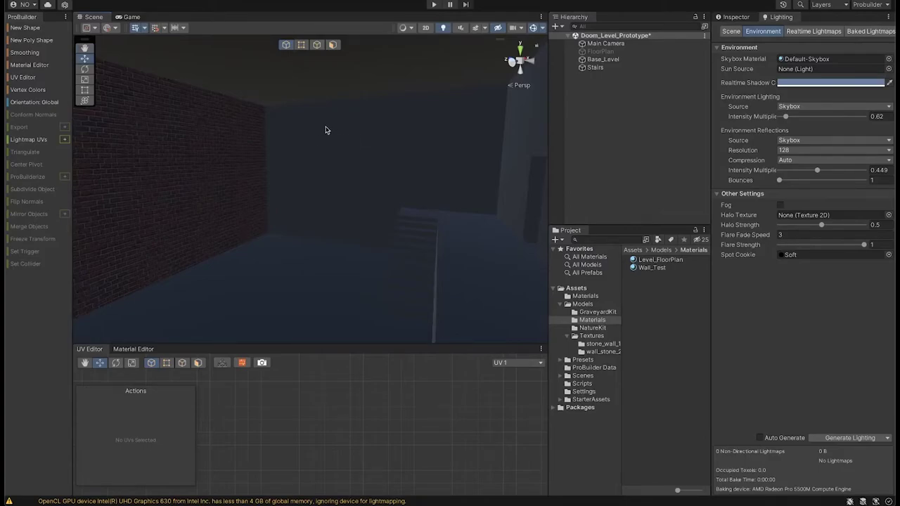
- Add a 3D cube named Outter_Cube to the scene with the whole level seen from above
scroll(325, 130, "down", 8)
right_click_drag(348, 113, 253, 201)
scroll(302, 183, "down", 3)
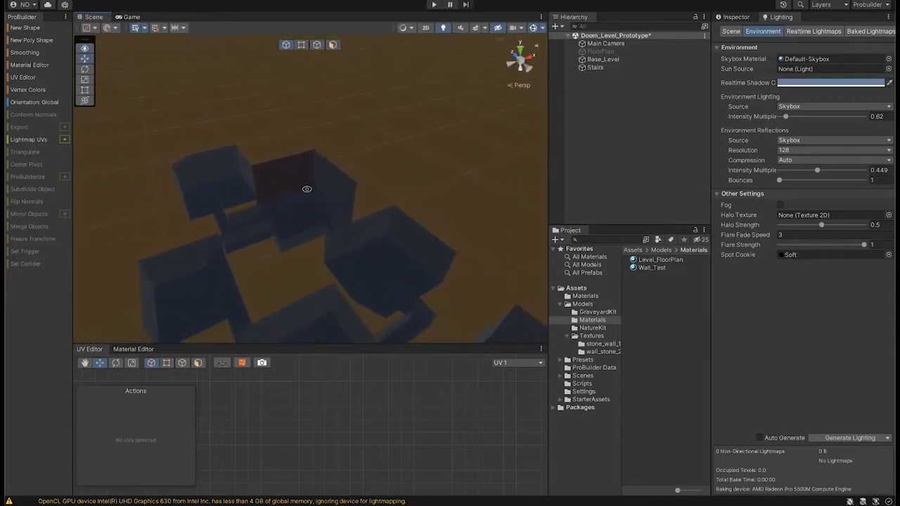
left_click(519, 47)
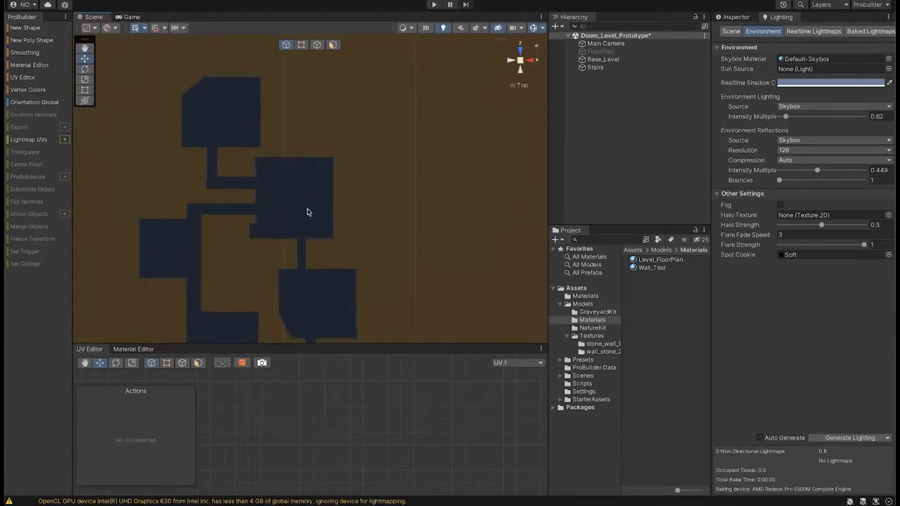
scroll(307, 211, "down", 3)
left_click_drag(278, 239, 302, 201)
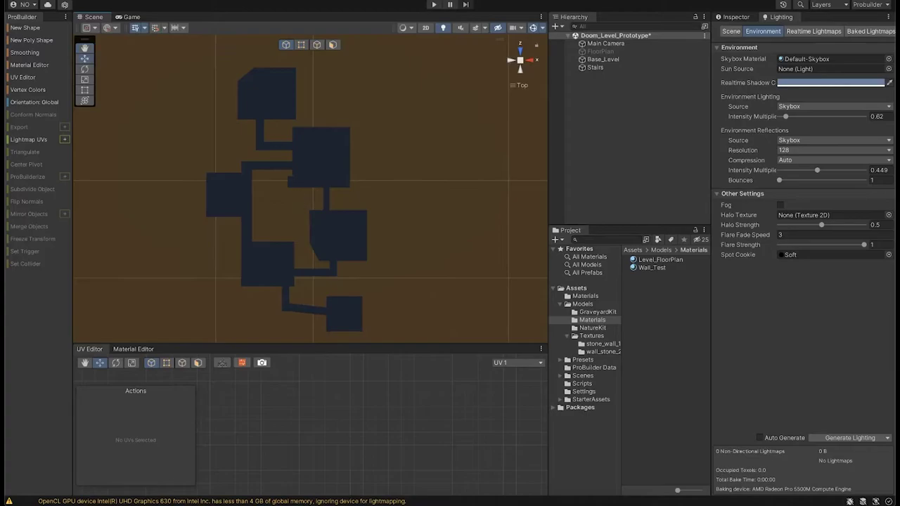
left_click(145, 0)
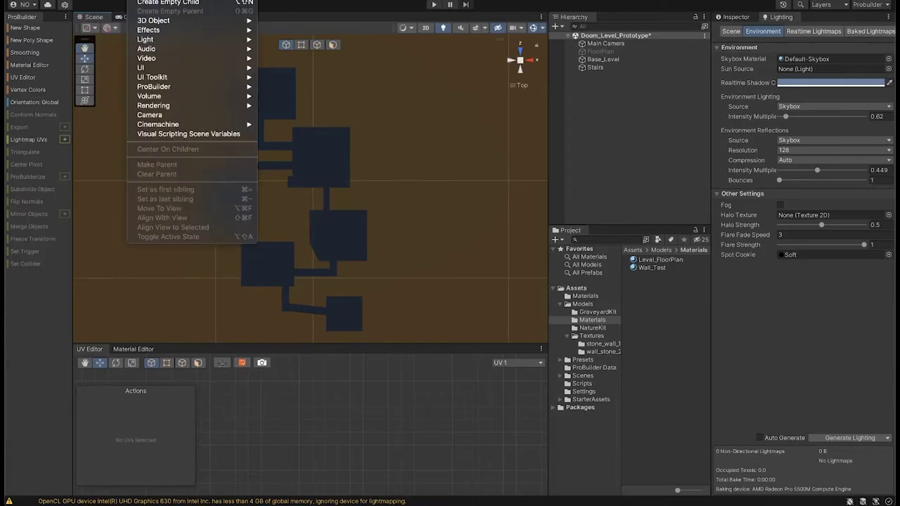
mouse_move(189, 23)
left_click(295, 22)
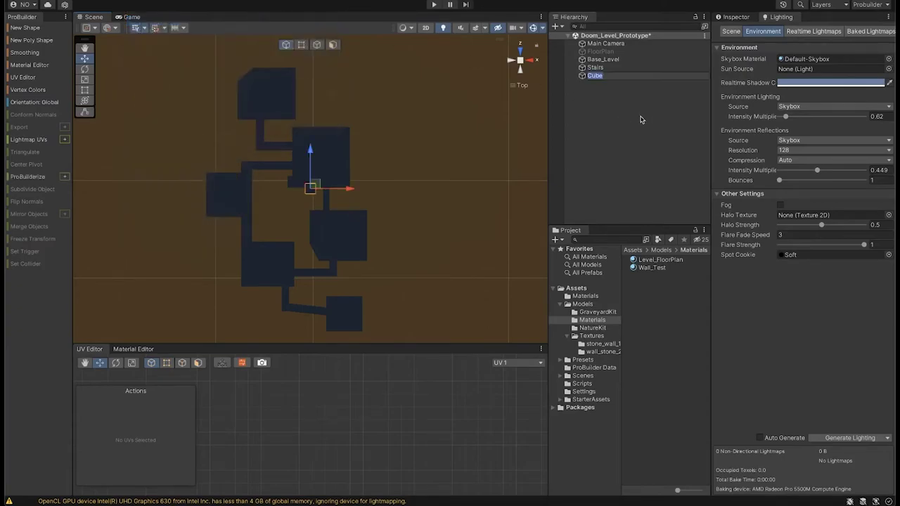
type("Outter_Cu")
key("Return")
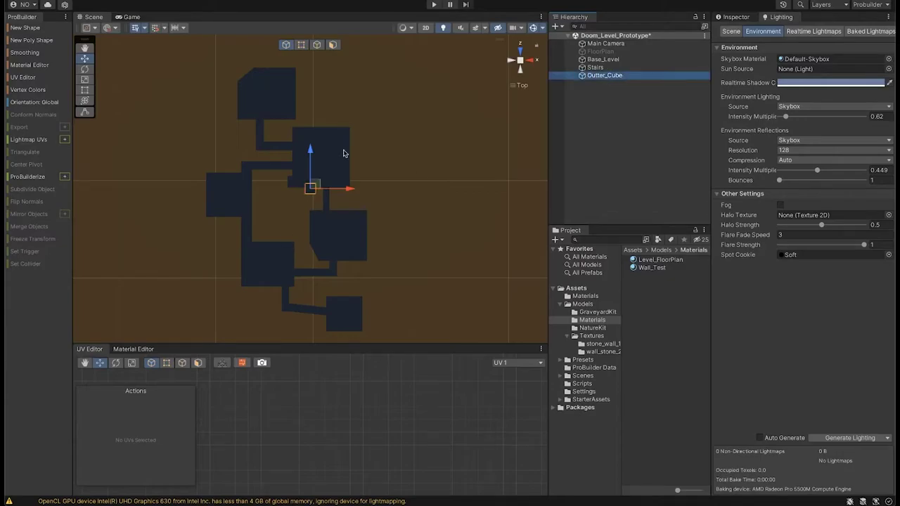
- Scale Outter_Cube up and stretch it along X and Z, then shift it along X to cover the level's rooms
key("q")
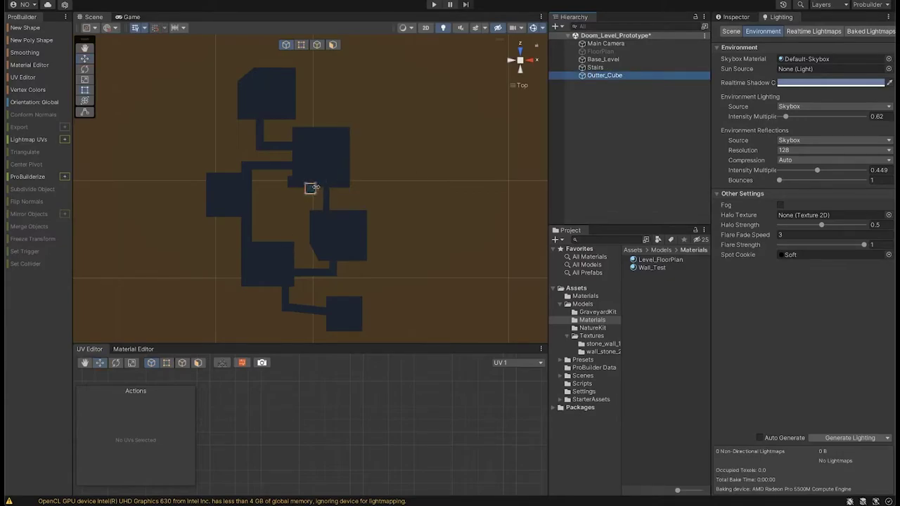
key("r")
left_click_drag(310, 189, 477, 116)
left_click_drag(354, 189, 443, 192)
left_click_drag(310, 152, 314, 6)
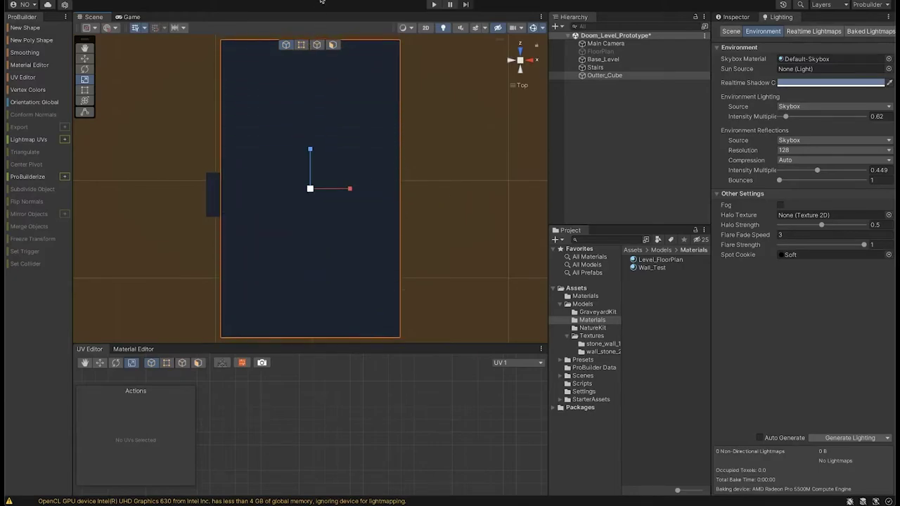
key("w")
left_click_drag(345, 187, 321, 190)
- Examine Outter_Cube from outside and inside to see how it encloses the level's rooms and stairs
left_click_drag(261, 279, 381, 43, "alt")
left_click_drag(309, 167, 292, 121, "alt")
key("r")
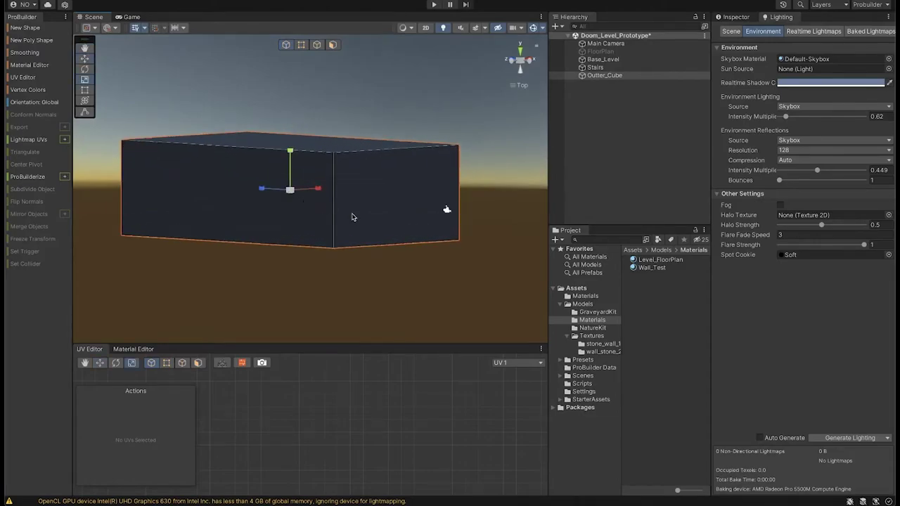
mouse_move(347, 199)
left_mouse_down("alt")
mouse_move(218, 293)
mouse_move(263, 247)
mouse_move(361, 199)
left_mouse_up("alt")
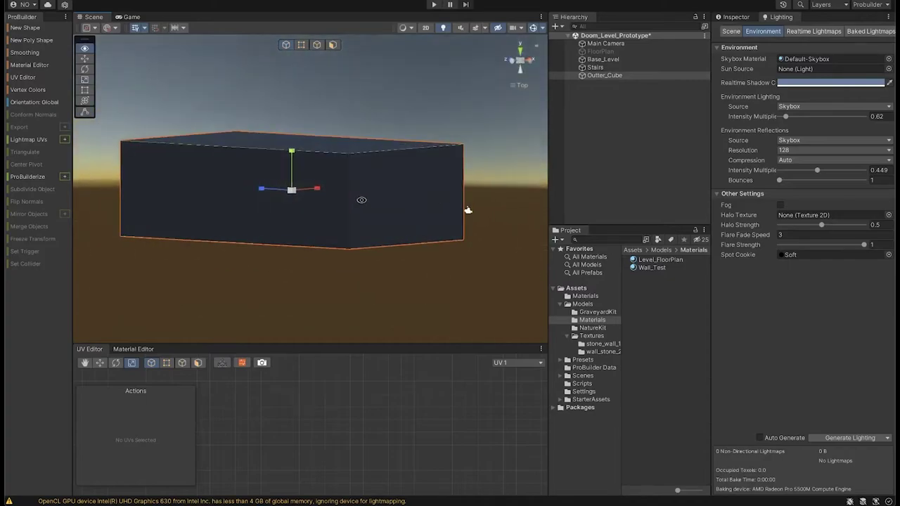
left_click_drag(467, 209, 458, 257, "alt")
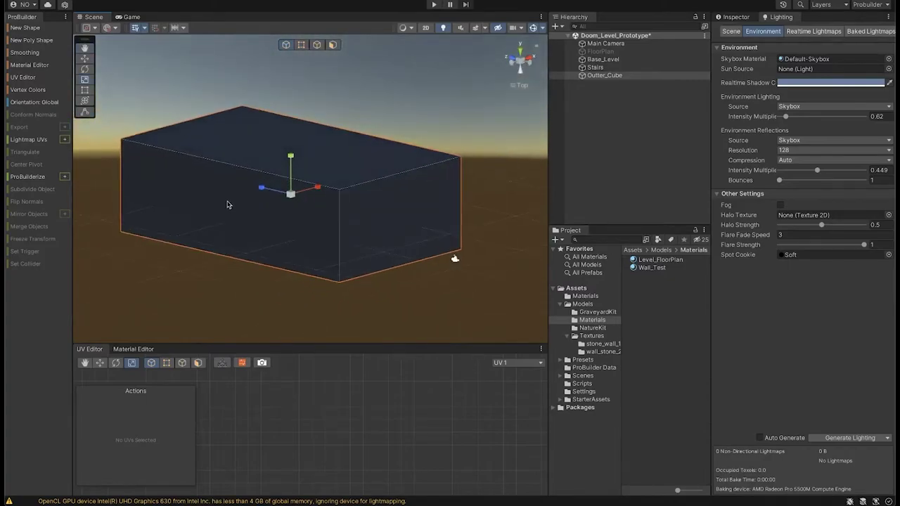
scroll(227, 205, "up", 5)
left_click_drag(227, 205, 271, 166, "alt")
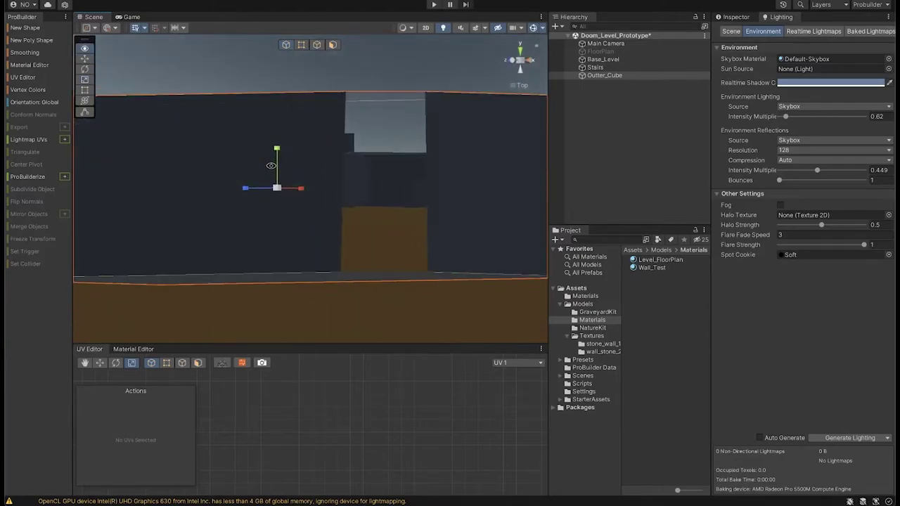
scroll(346, 146, "up", 6)
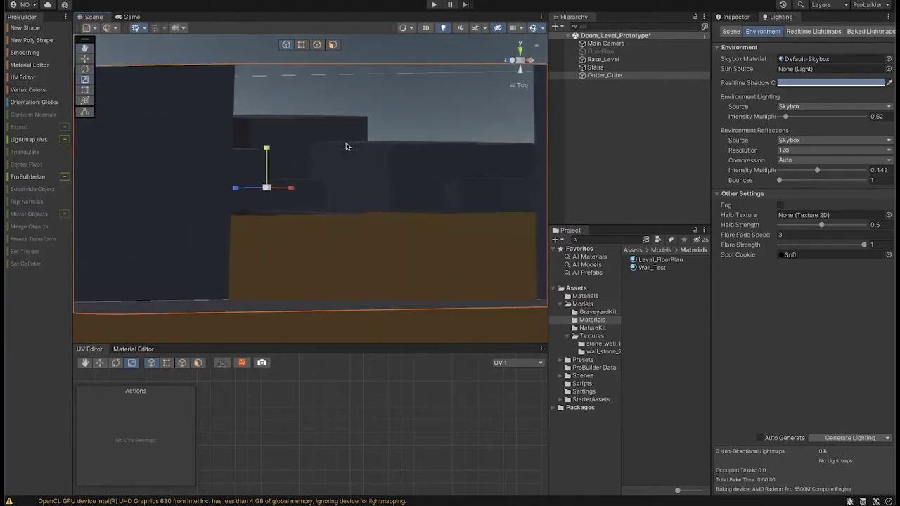
scroll(345, 147, "down", 1)
middle_click_drag(296, 122, 347, 235)
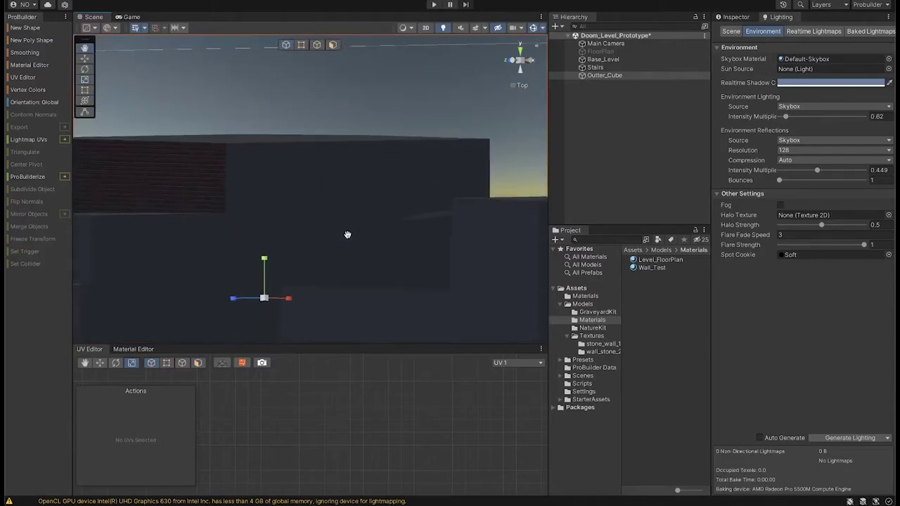
scroll(347, 237, "down", 3)
left_click_drag(347, 237, 303, 222, "alt")
scroll(287, 225, "up", 8)
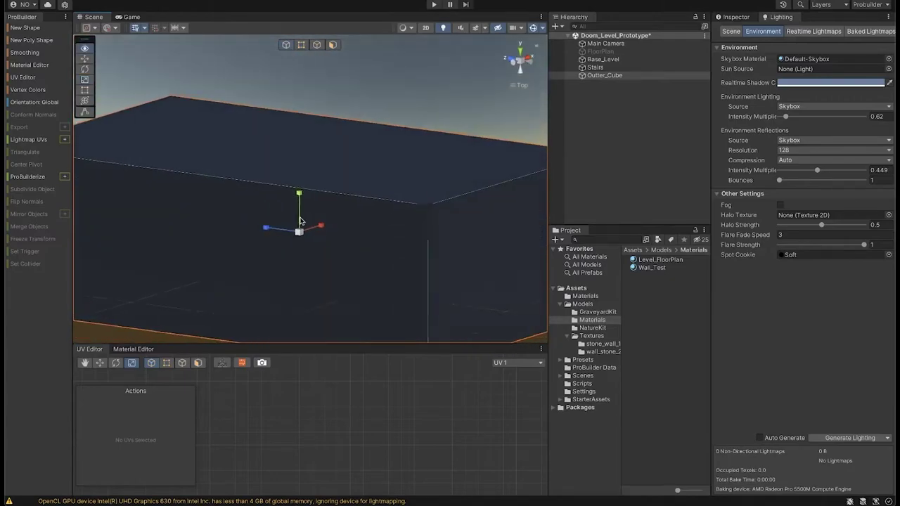
scroll(277, 245, "up", 6)
scroll(330, 193, "down", 5)
left_click_drag(267, 201, 308, 133, "alt")
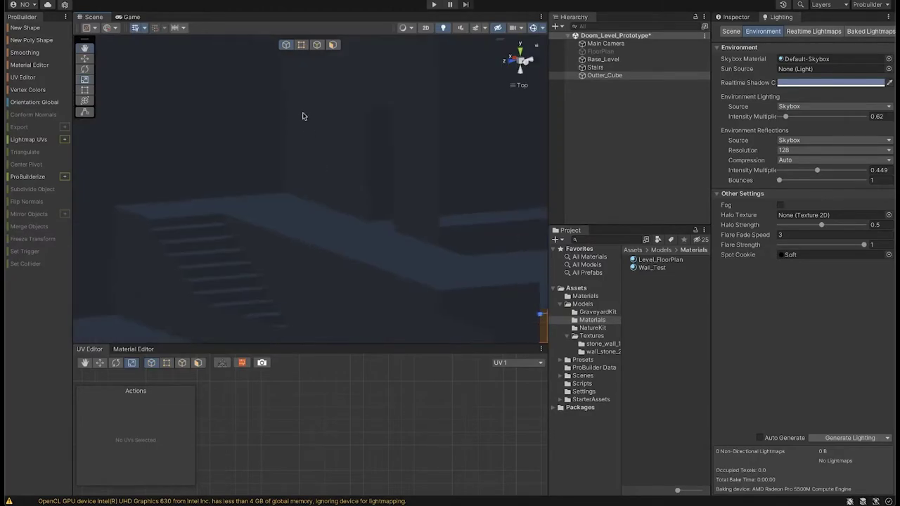
- Select the wall face above the stair landing and frame it to view the brick-walled room from inside
left_click(333, 45)
left_click(222, 119)
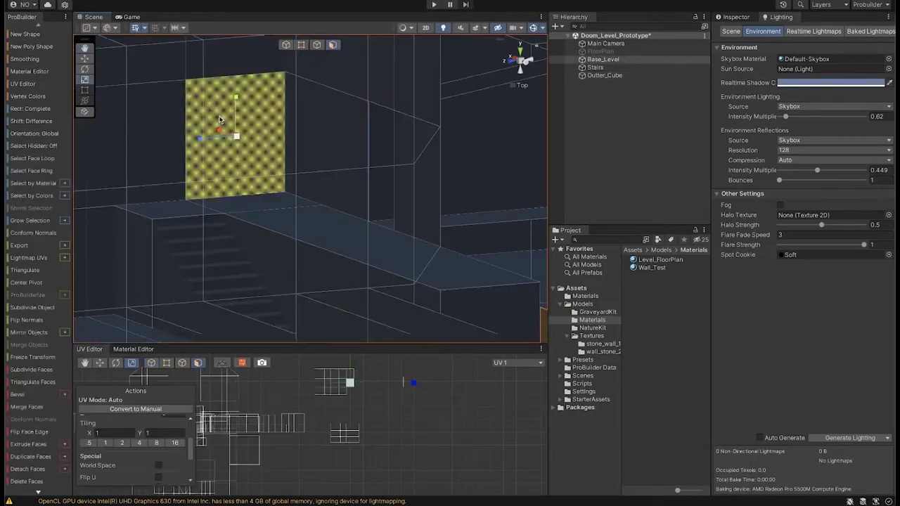
key("f")
mouse_move(242, 152)
left_mouse_down("alt")
mouse_move(280, 176)
mouse_move(232, 154)
left_mouse_up("alt")
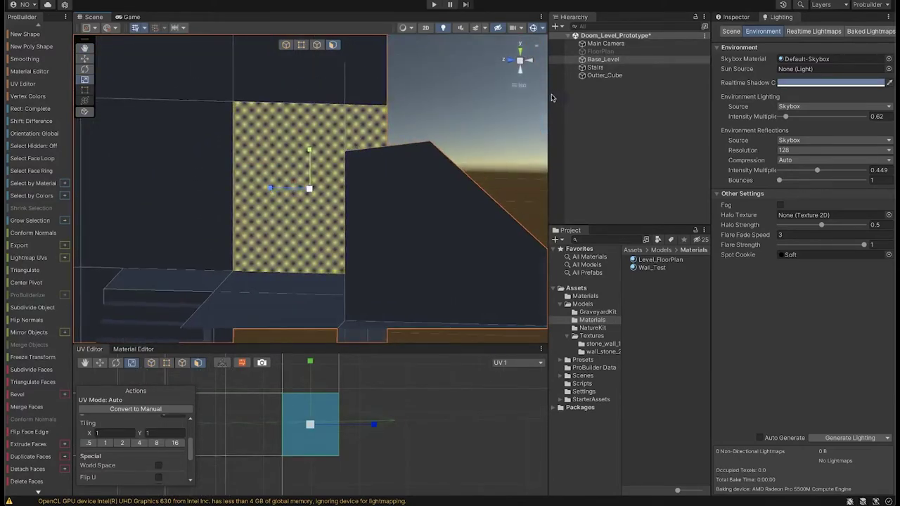
key("f")
left_click_drag(195, 215, 276, 210, "alt")
scroll(276, 210, "down", 5)
middle_click_drag(185, 227, 307, 199)
scroll(307, 199, "down", 3)
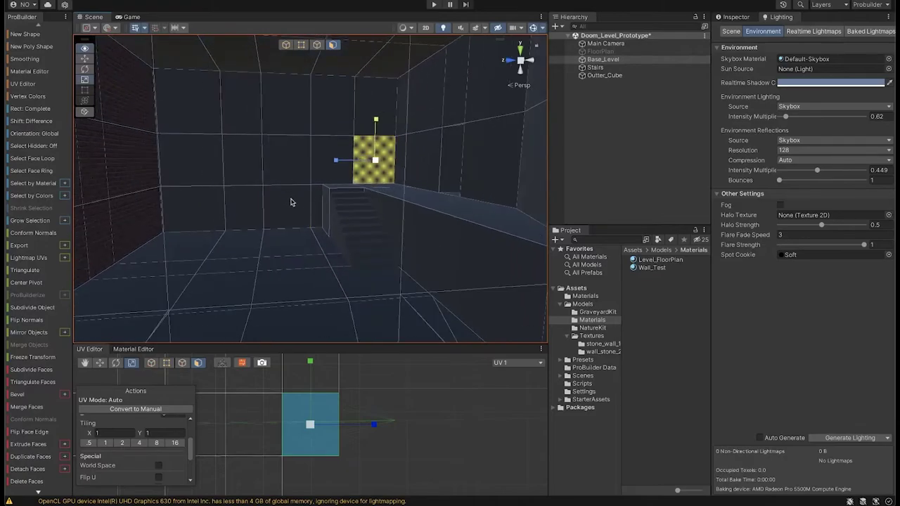
scroll(291, 202, "up", 3)
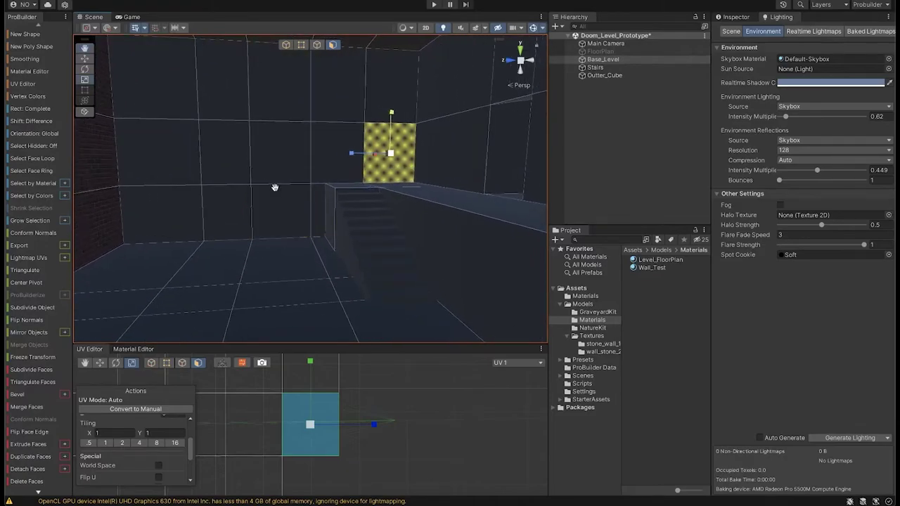
middle_click_drag(274, 187, 303, 219)
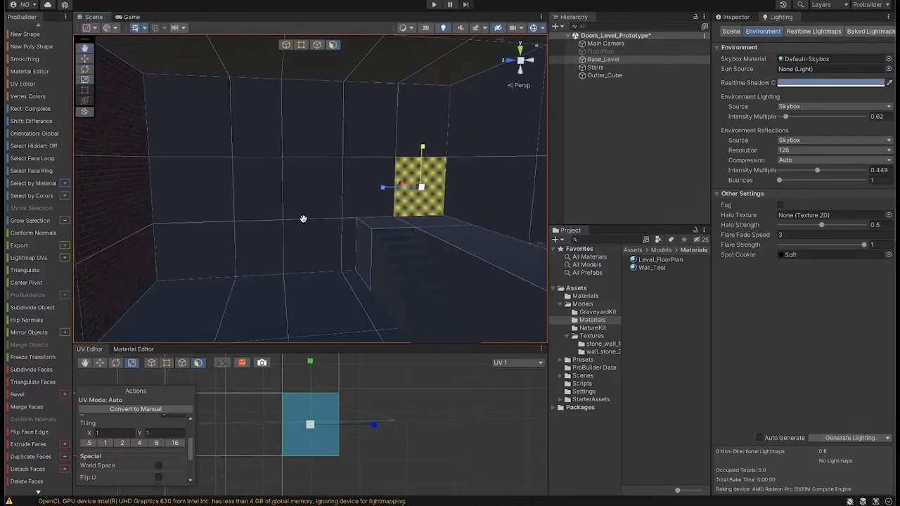
- Return to object selection, clear the selection and add a Point Light to the scene with its default name
left_click(286, 45)
left_click(581, 158)
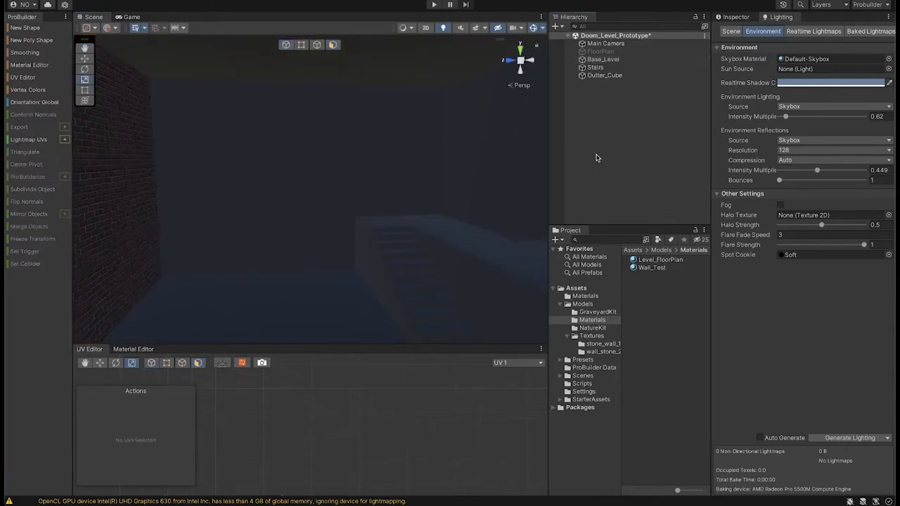
right_click(602, 117)
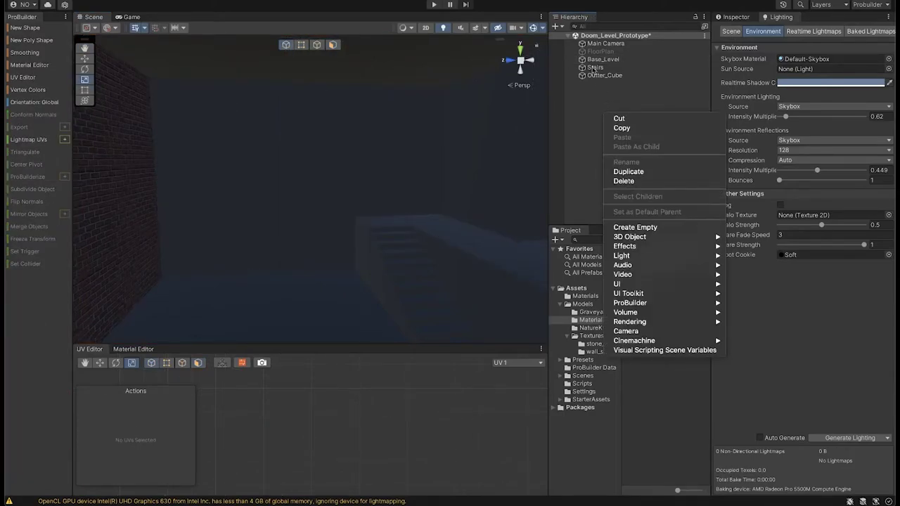
mouse_move(668, 256)
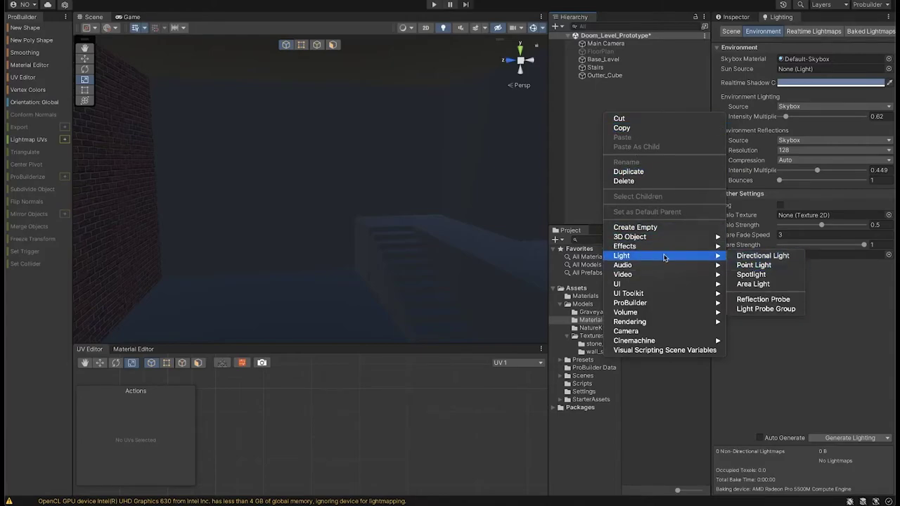
mouse_move(700, 256)
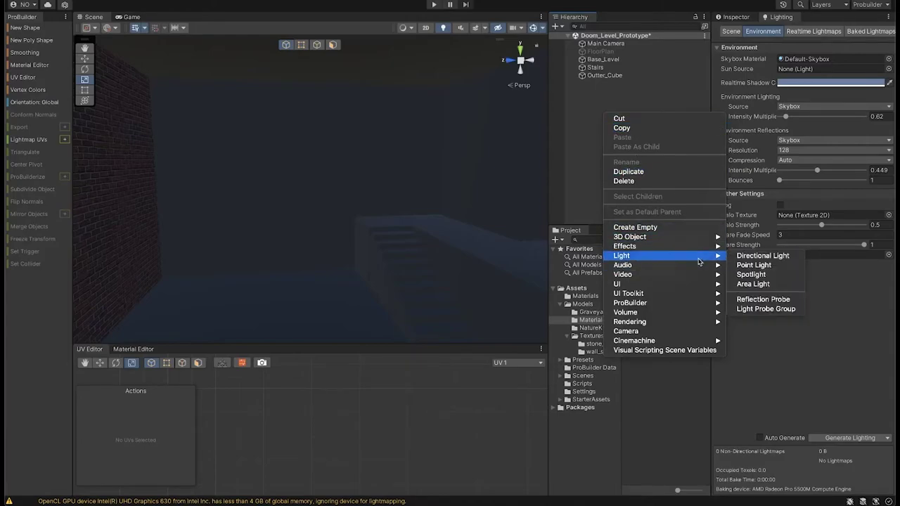
left_click(752, 265)
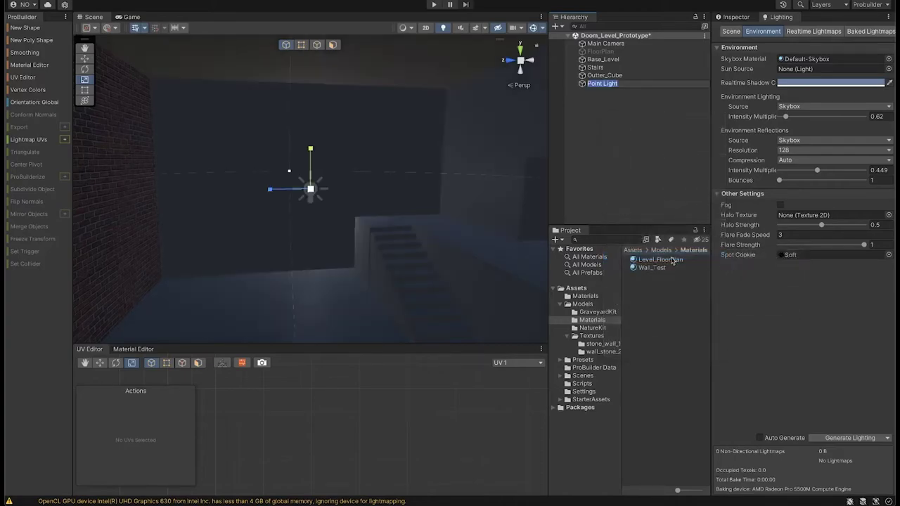
key("Return")
- Reposition the Point Light within the room that has the brick wall and the stairs
left_click_drag(372, 211, 223, 223, "alt")
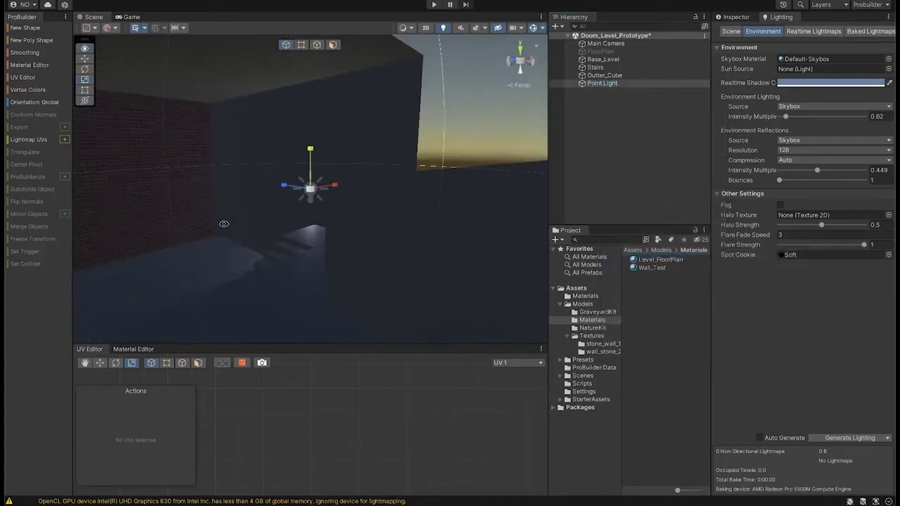
left_click_drag(336, 187, 318, 287, "alt")
right_click_drag(293, 243, 302, 235)
right_click_drag(296, 182, 344, 194)
left_click_drag(339, 202, 218, 207)
right_click_drag(218, 206, 325, 192)
- Check the Point Light's placement from above and its glow on the floor between the brick wall and stairs
left_click(519, 50)
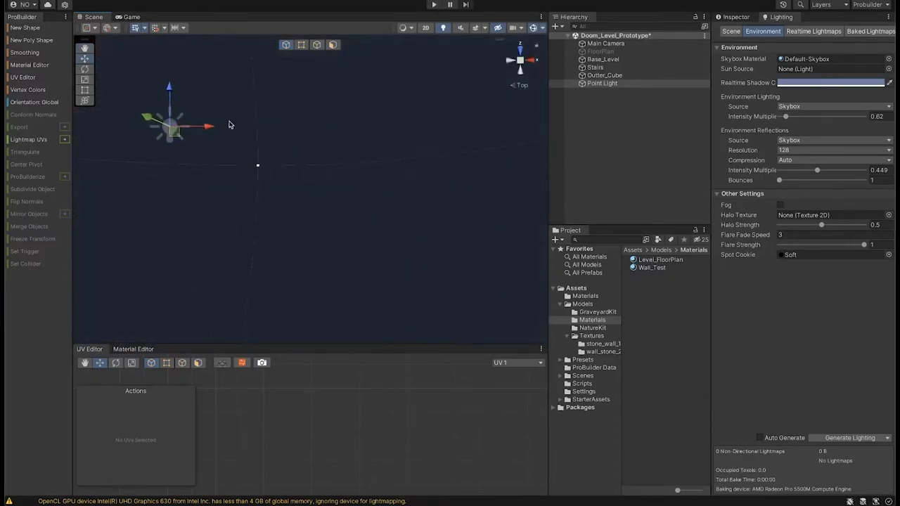
left_click_drag(269, 187, 360, 217)
scroll(359, 217, "up", 5)
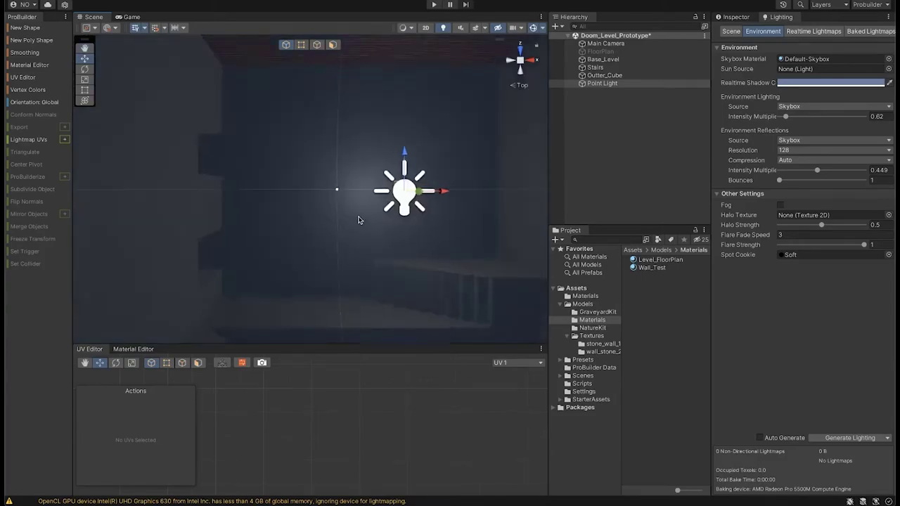
right_click_drag(357, 220, 367, 223)
key("d")
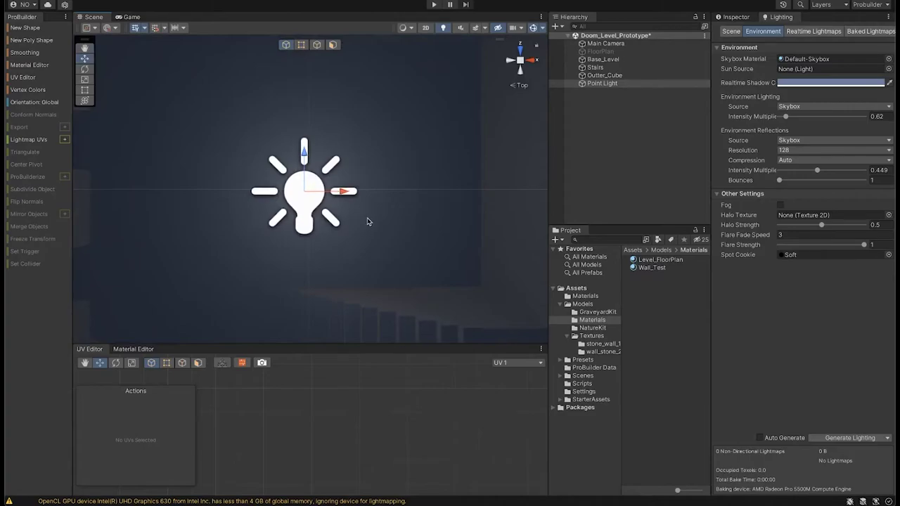
scroll(366, 221, "down", 3)
right_click_drag(365, 221, 439, 89)
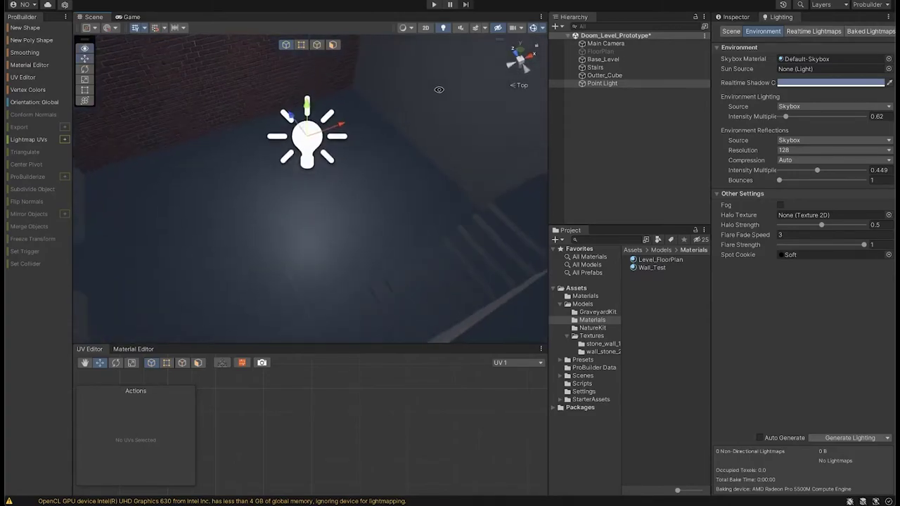
- Set the Point Light's lighting mode to Baked, keeping Point as its type
right_click_drag(271, 201, 362, 125)
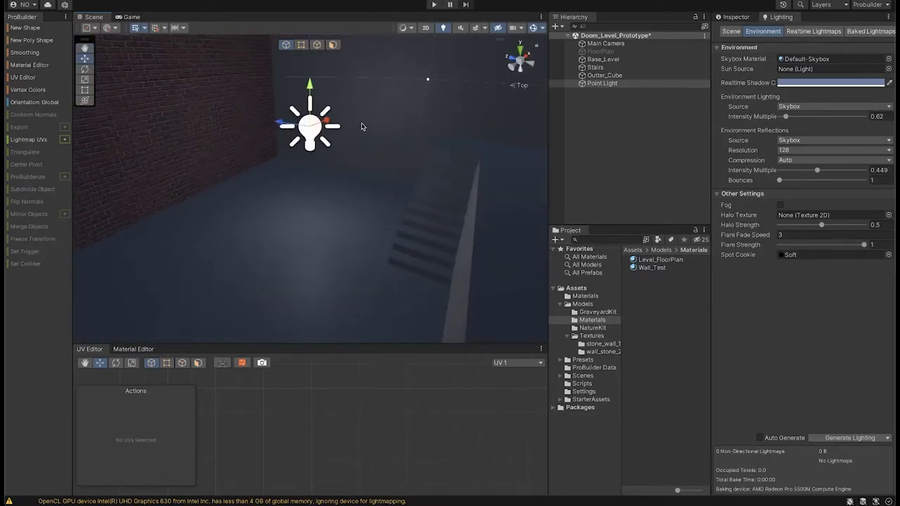
middle_click_drag(358, 147, 373, 173)
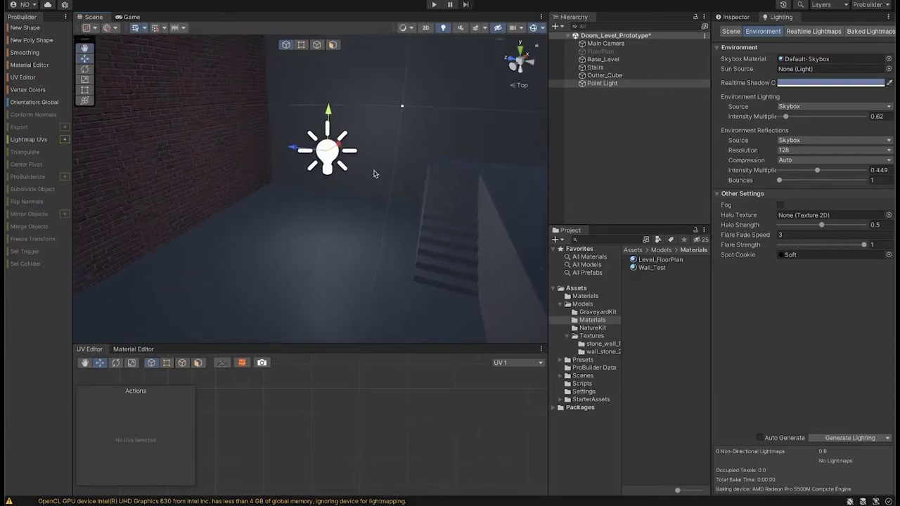
scroll(363, 184, "down", 2)
right_click_drag(331, 199, 387, 193)
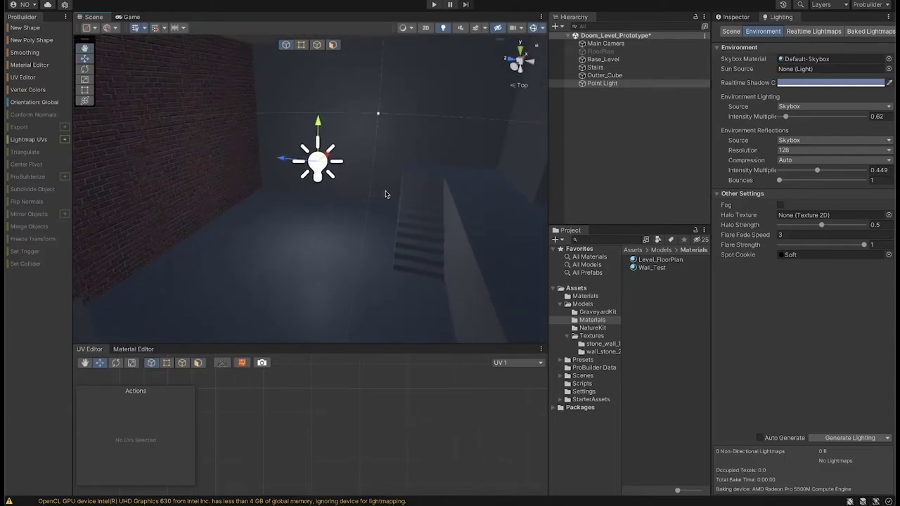
left_click(742, 19)
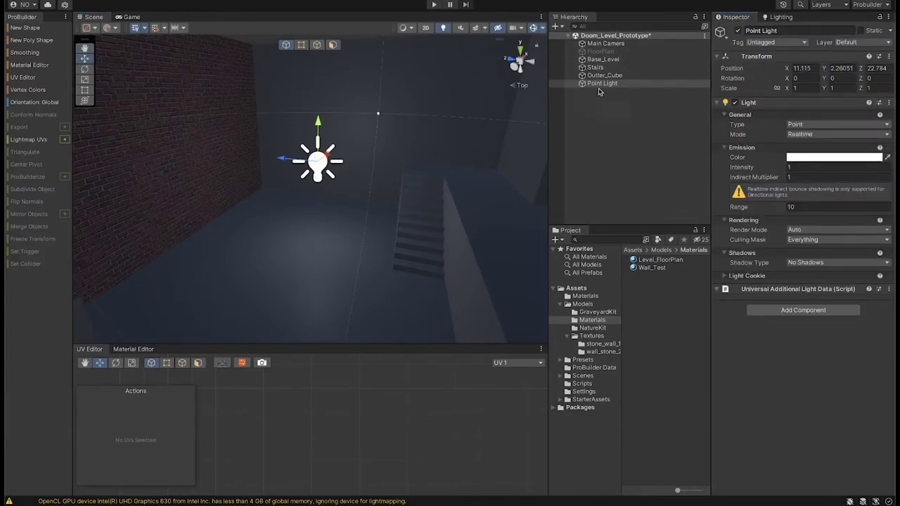
left_click(815, 124)
left_click(815, 125)
left_click(805, 135)
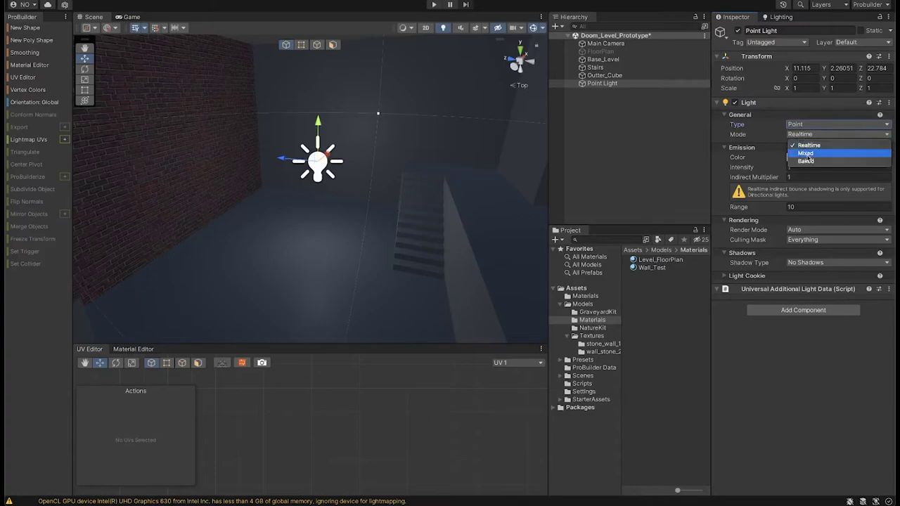
left_click(806, 161)
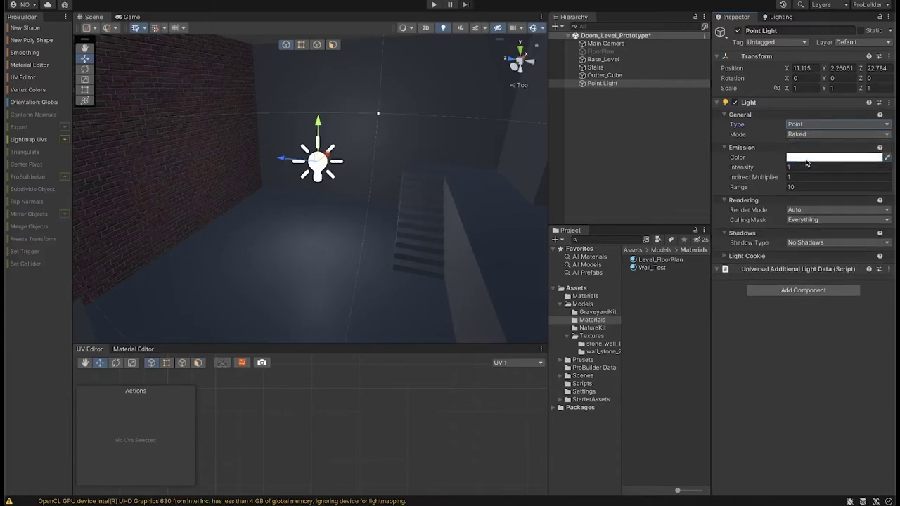
- Set the Point Light's intensity to about 3.06 and its range to 20
left_click_drag(746, 170, 779, 168)
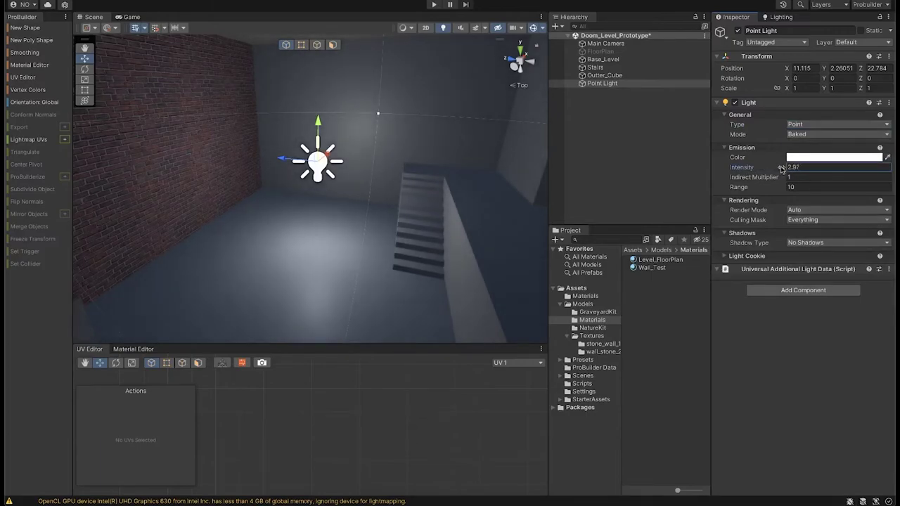
left_click(742, 190)
left_click_drag(749, 191, 894, 205)
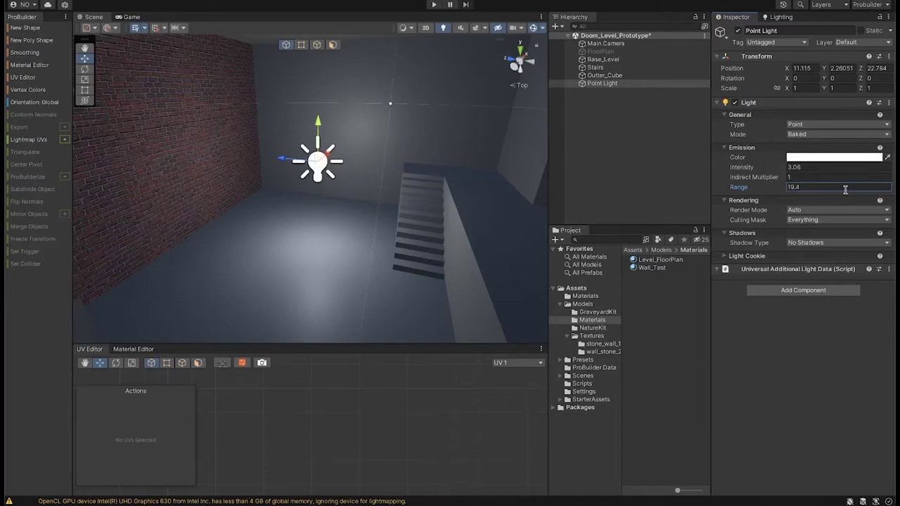
left_click(755, 189)
type("20")
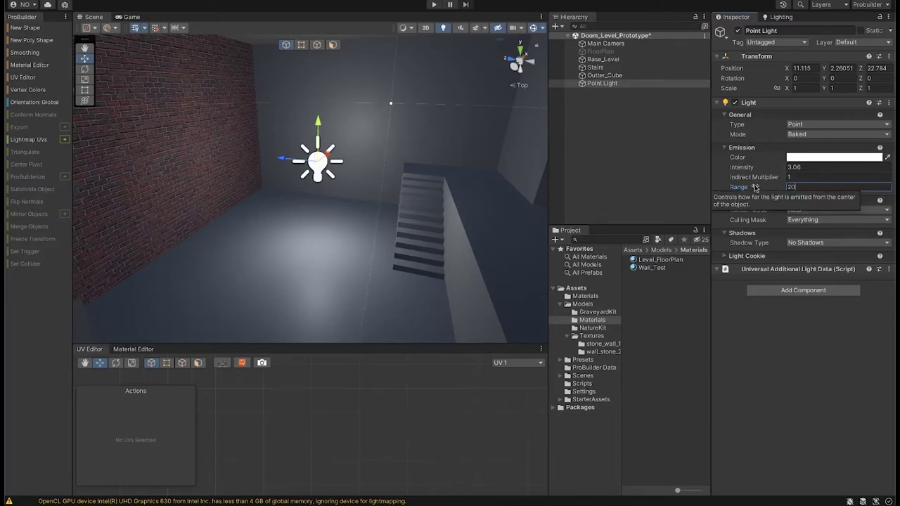
- Set the Point Light's shadow type to Hard Shadows
left_click_drag(347, 115, 326, 206, "alt")
left_click_drag(404, 185, 364, 186)
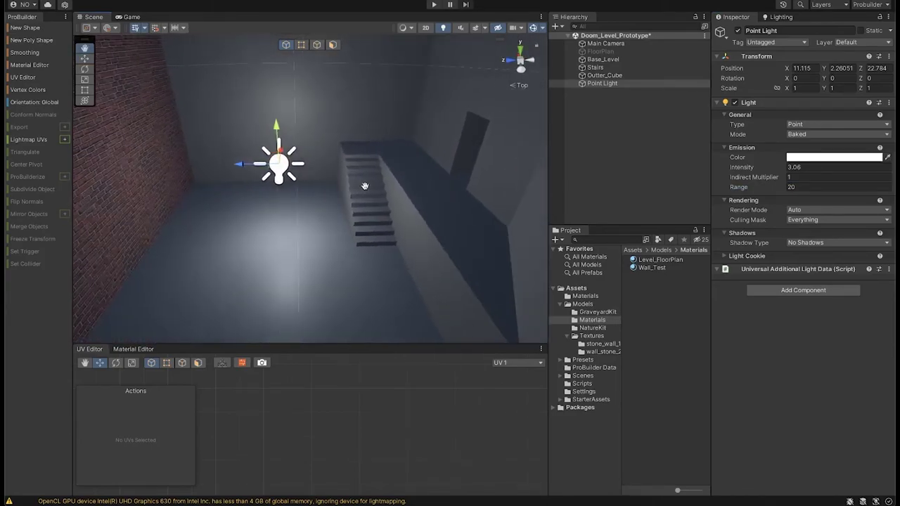
left_click_drag(303, 201, 351, 178, "alt")
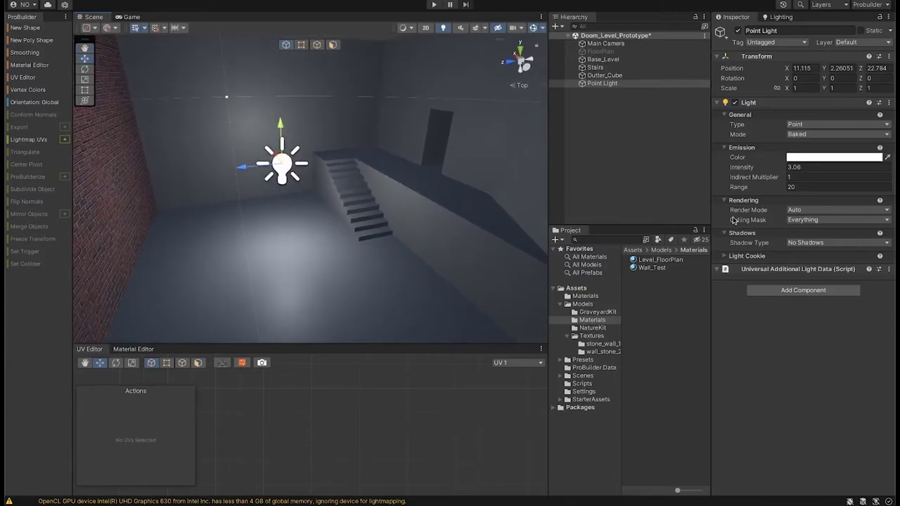
left_click_drag(493, 214, 403, 233, "alt")
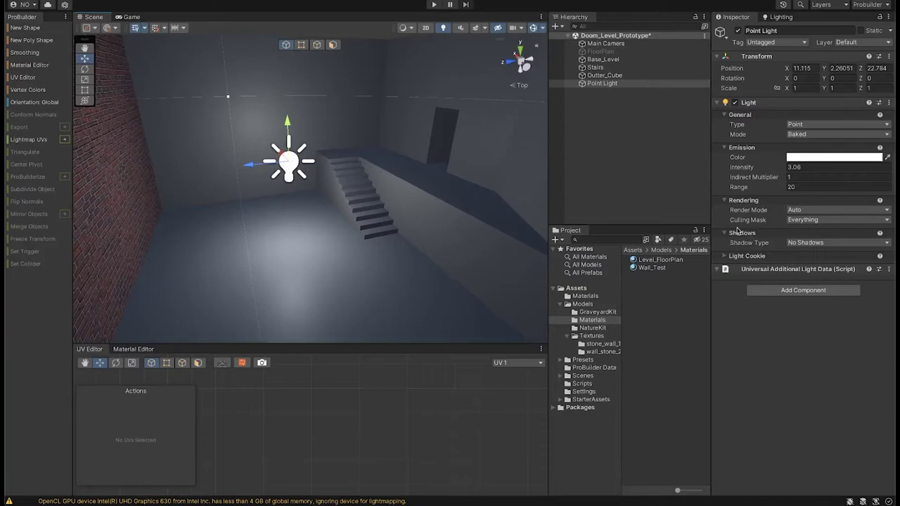
left_click(829, 242)
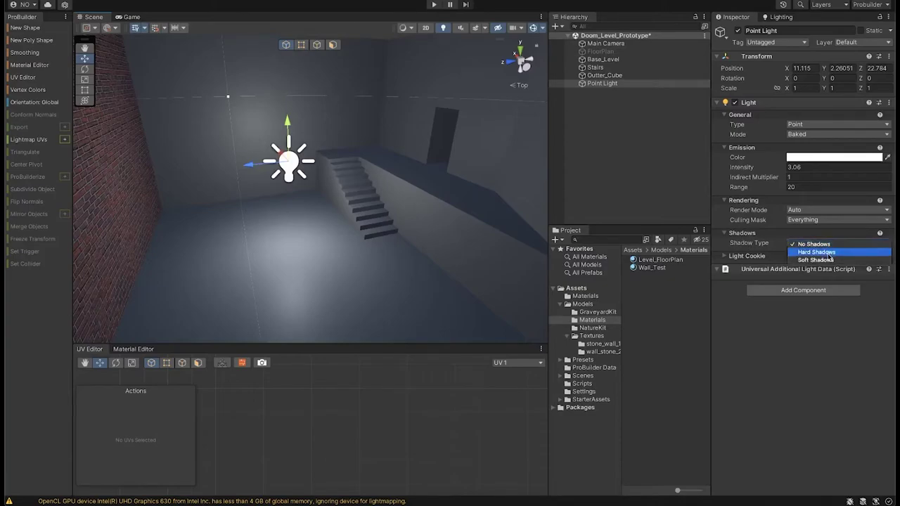
left_click(826, 252)
- Inspect the room's lighting from several sides and nudge the Point Light along Z to 22.812
left_click_drag(322, 208, 124, 197, "alt")
left_click_drag(196, 201, 203, 175, "alt")
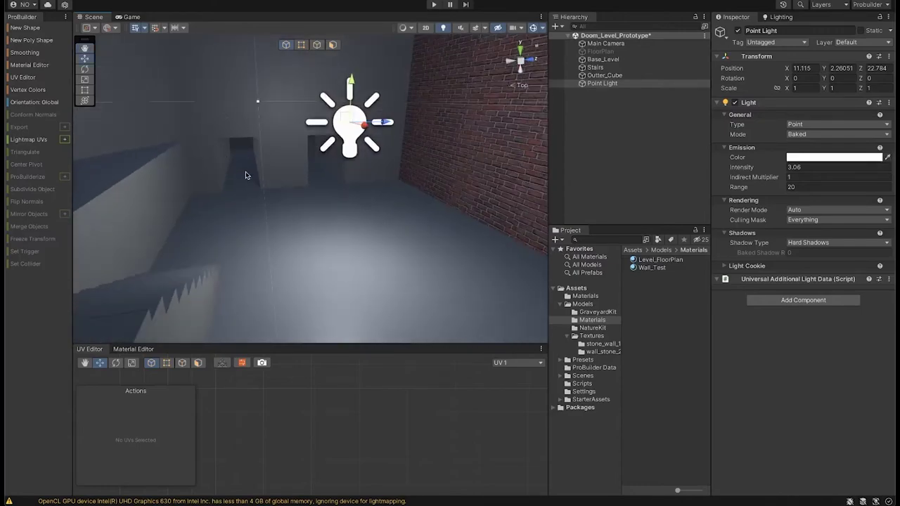
left_click_drag(288, 166, 200, 161, "alt")
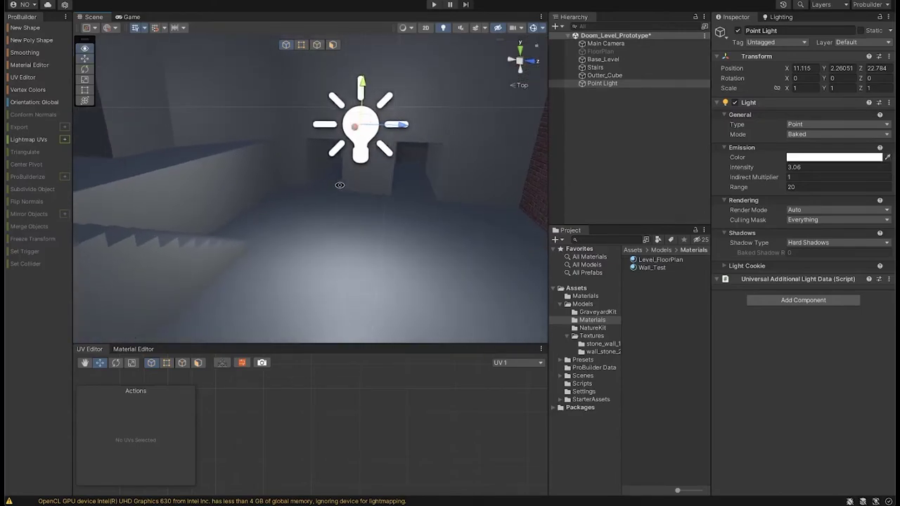
left_click_drag(342, 185, 361, 188, "alt")
left_click_drag(400, 125, 324, 219)
scroll(317, 177, "down", 5)
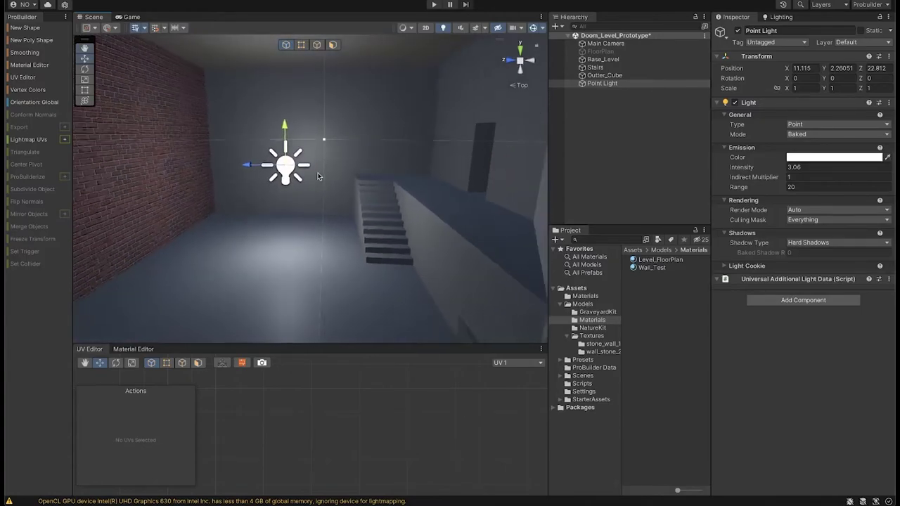
- Try different heights for the Point Light and place it just below the ceiling at Y 4.01
left_click_drag(290, 127, 292, 56)
middle_click_drag(273, 85, 296, 113)
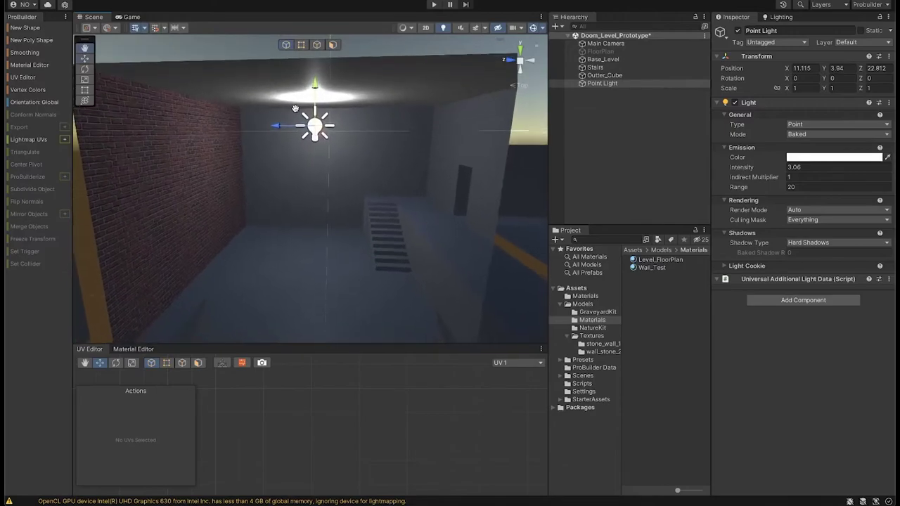
left_click_drag(315, 87, 302, 181)
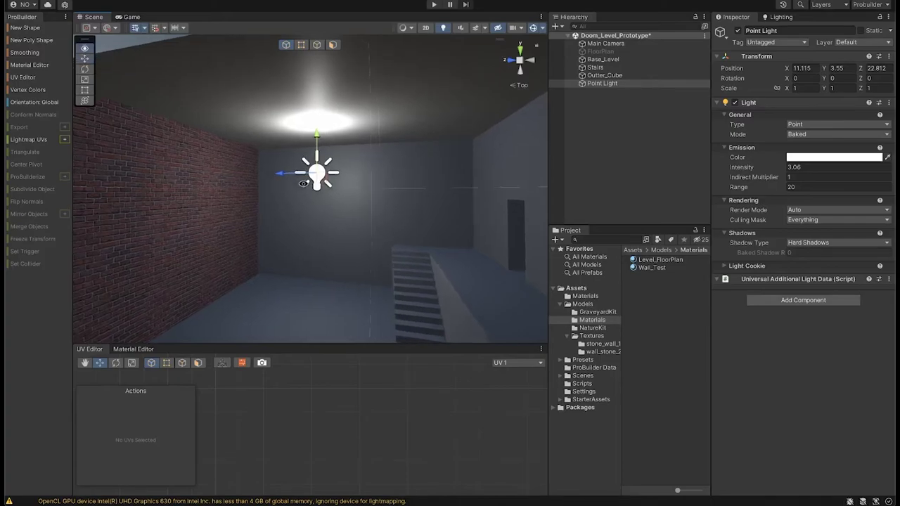
left_click_drag(316, 133, 302, 191)
middle_click_drag(296, 203, 297, 197)
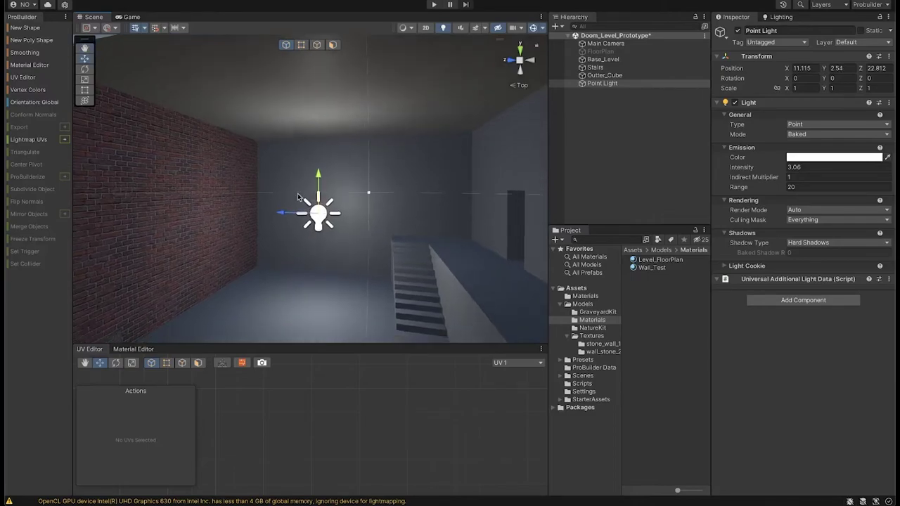
left_click_drag(319, 177, 325, 105)
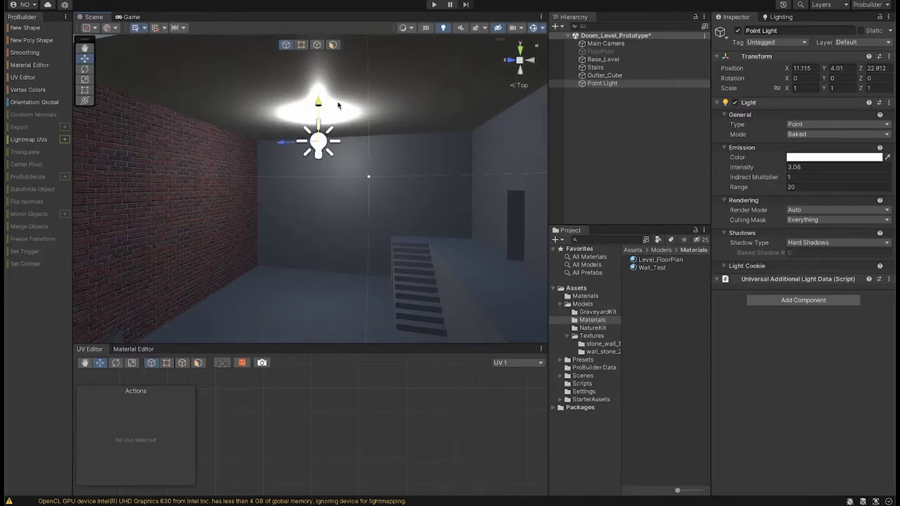
- Change the Point Light's type to Spot and aim it down at the floor with an X rotation of 90
left_click(814, 126)
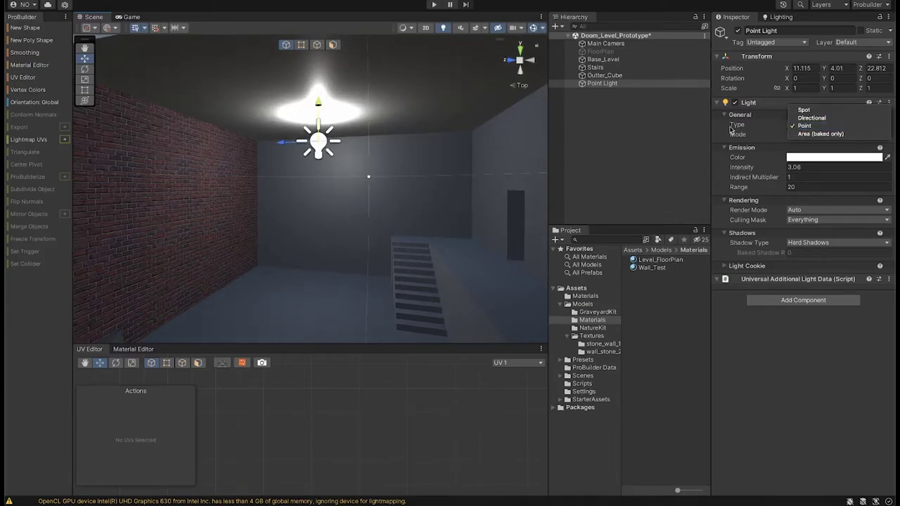
left_click(803, 111)
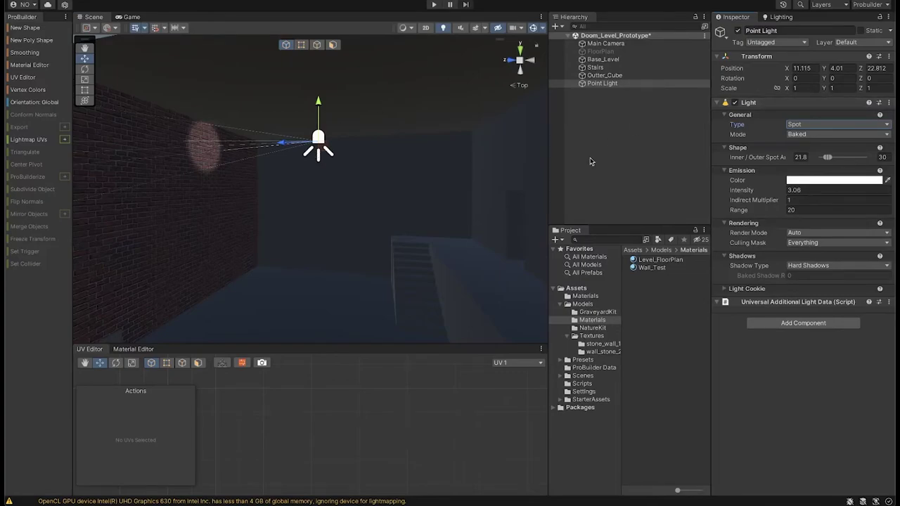
left_click_drag(787, 78, 838, 78)
type("90")
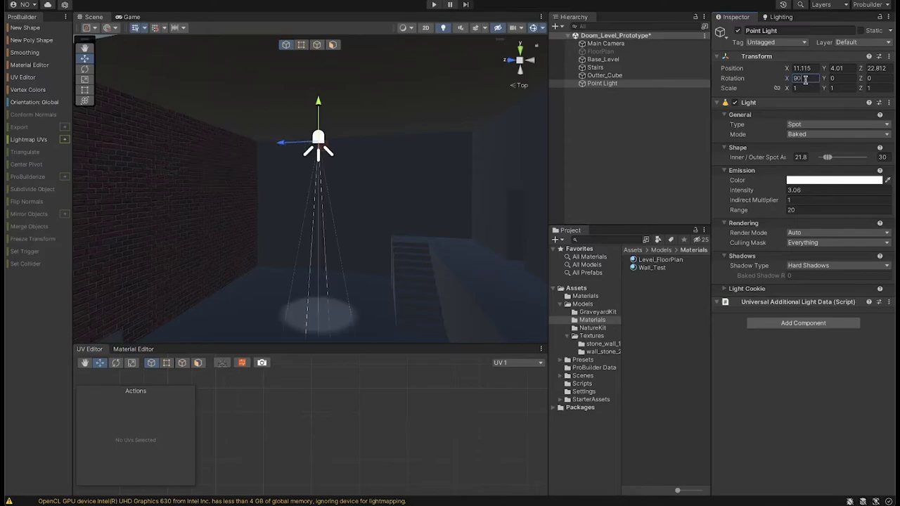
key("Return")
scroll(263, 236, "down", 2)
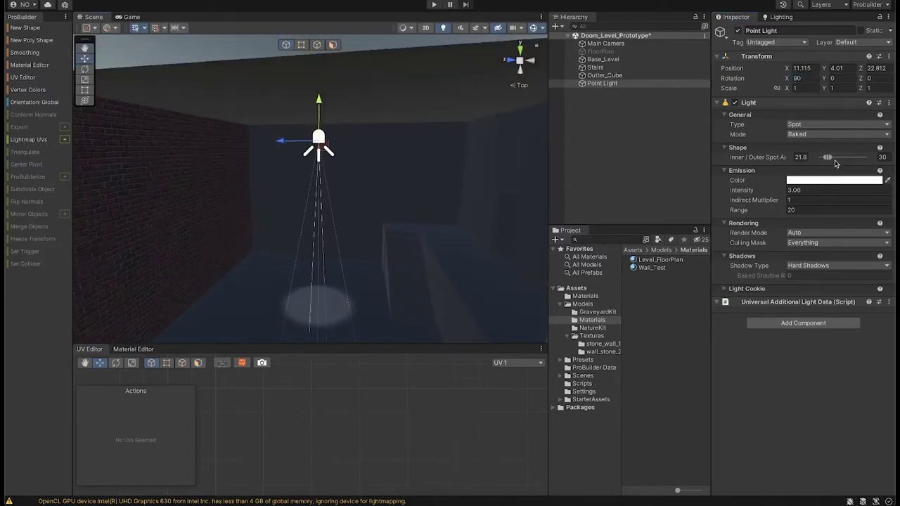
- Widen the spotlight's cone to an inner angle of 67.5 and an outer angle of about 165
left_click_drag(828, 157, 862, 156)
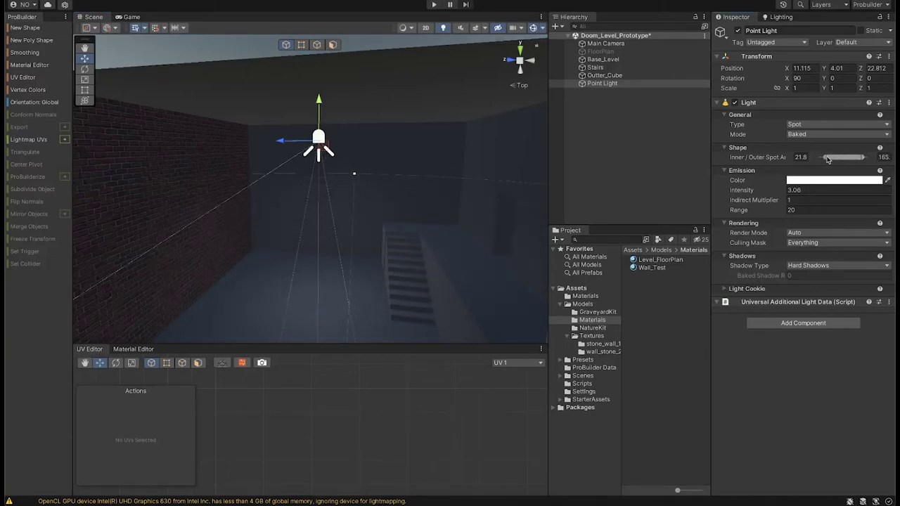
left_click_drag(826, 157, 834, 157)
left_click_drag(382, 221, 348, 212, "alt")
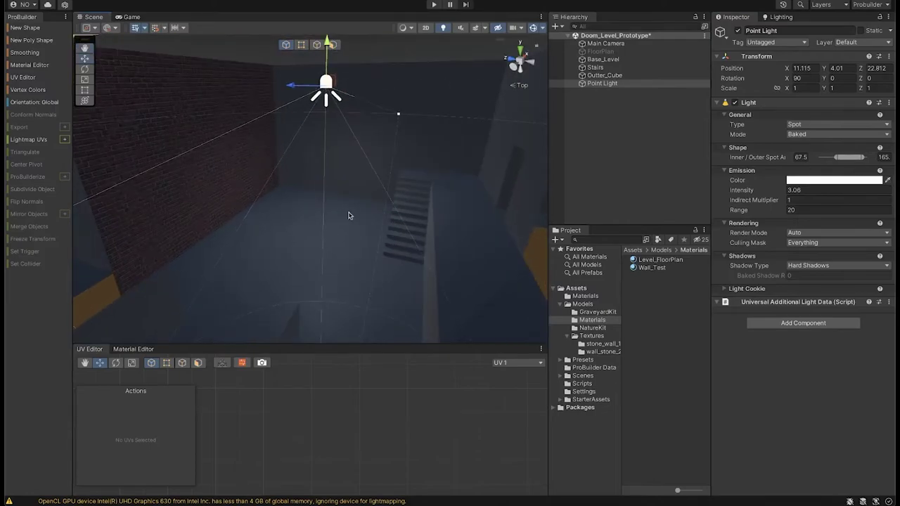
- Reduce the spotlight's range to 5.7 and raise its intensity to 16
scroll(276, 188, "down", 8)
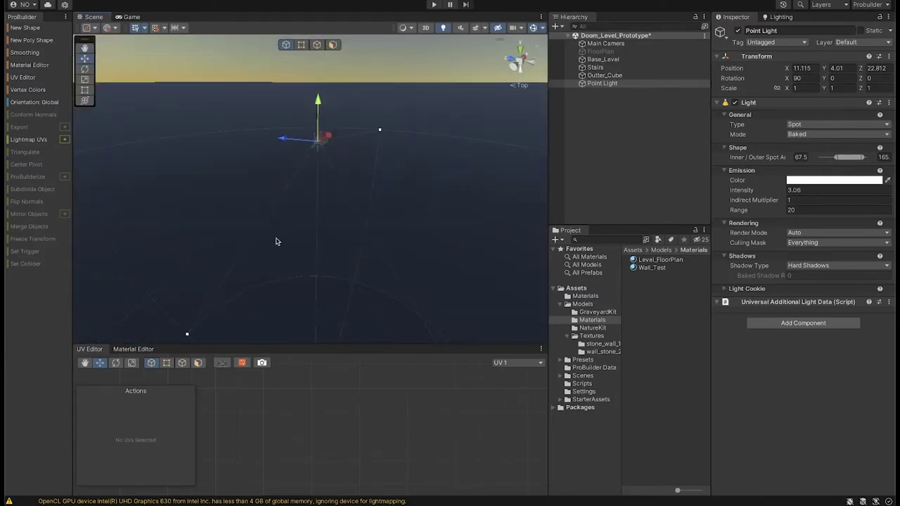
scroll(268, 256, "up", 5)
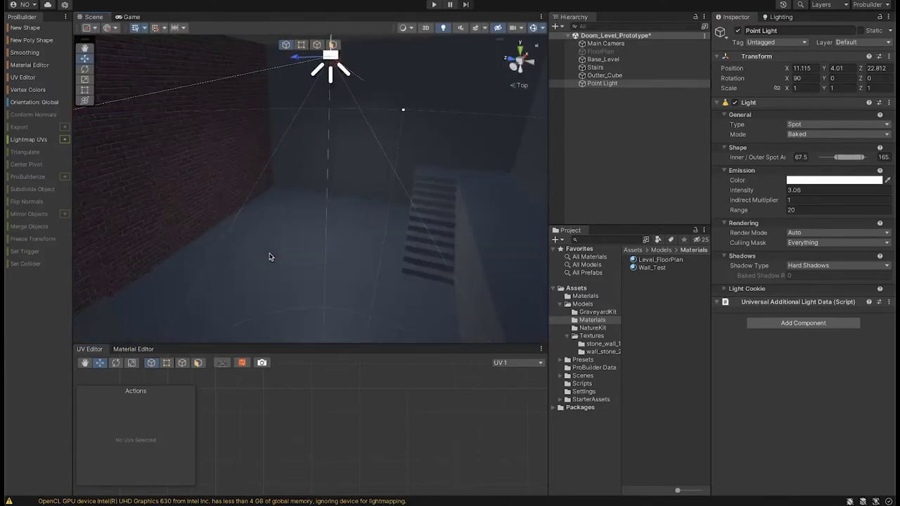
left_click_drag(757, 213, 516, 211)
left_click_drag(286, 277, 320, 249, "alt")
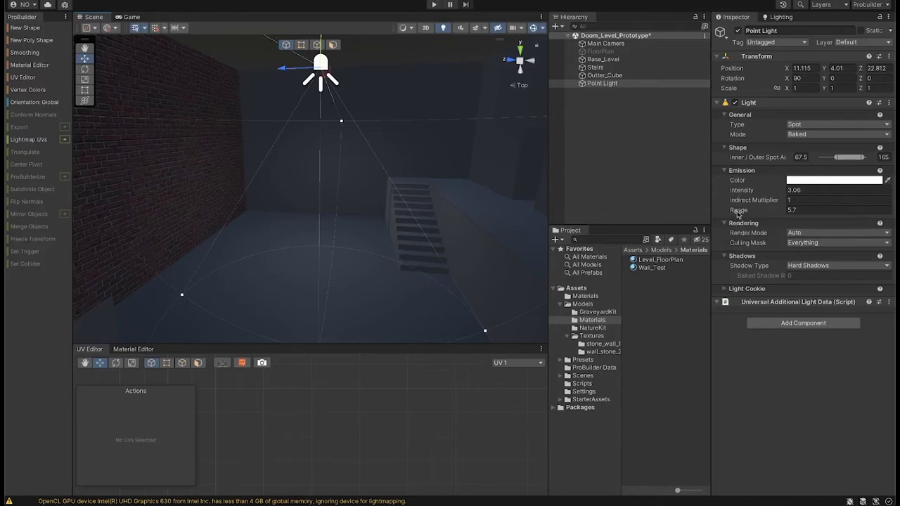
left_click_drag(740, 194, 796, 195)
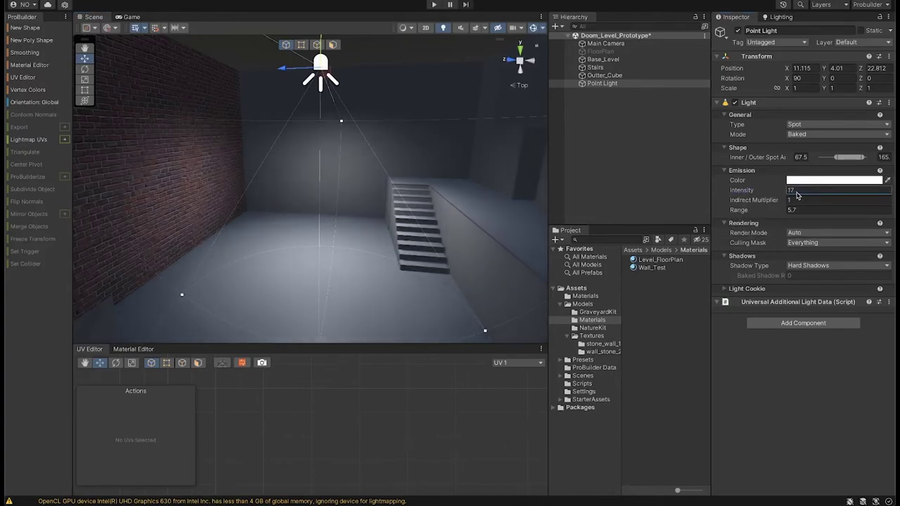
scroll(455, 219, "down", 2)
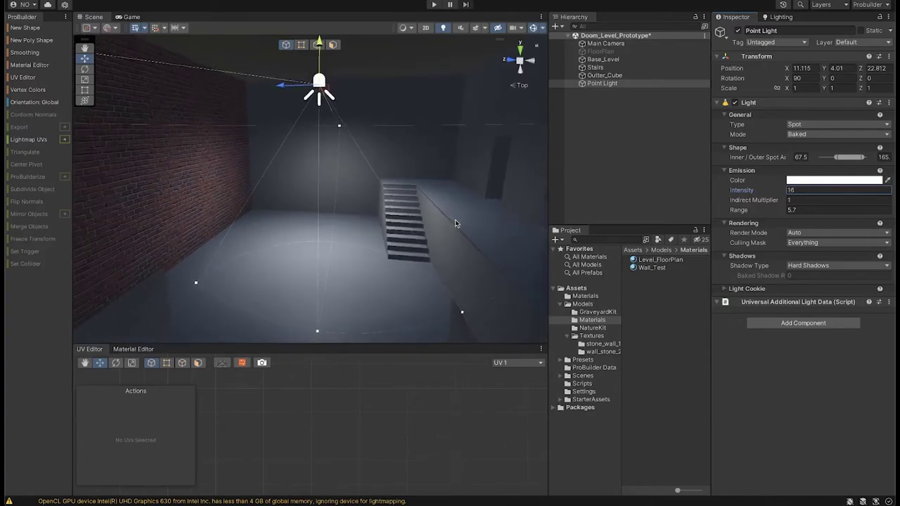
- Set the spotlight's inner angle to about 100 and its outer angle to about 171
left_click_drag(835, 157, 844, 158)
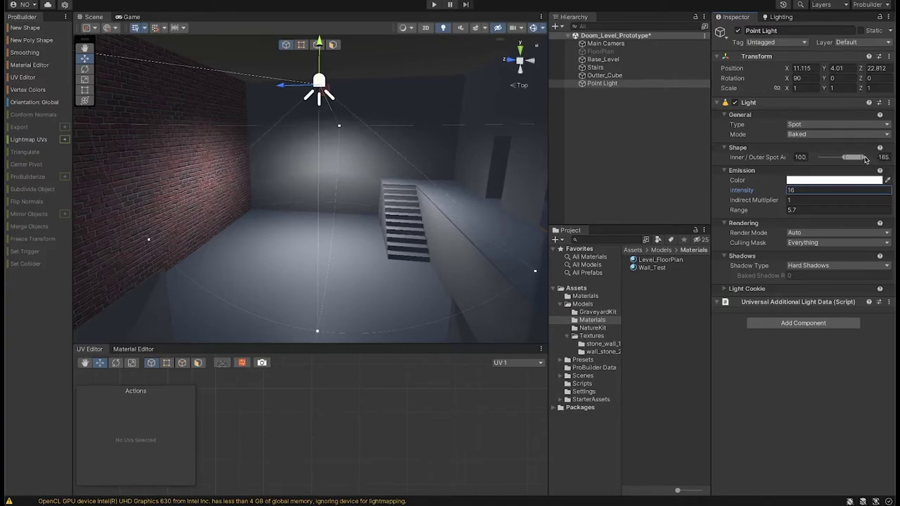
left_click_drag(863, 157, 865, 156)
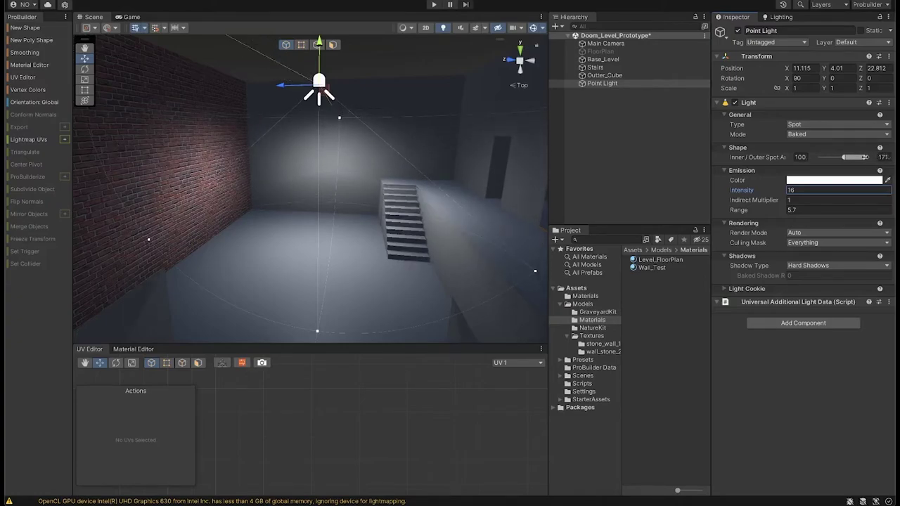
scroll(433, 109, "down", 2)
- Raise the spotlight to a Y position of 4.75 and review its light on the brick wall and stairs
left_click_drag(318, 53, 320, 20)
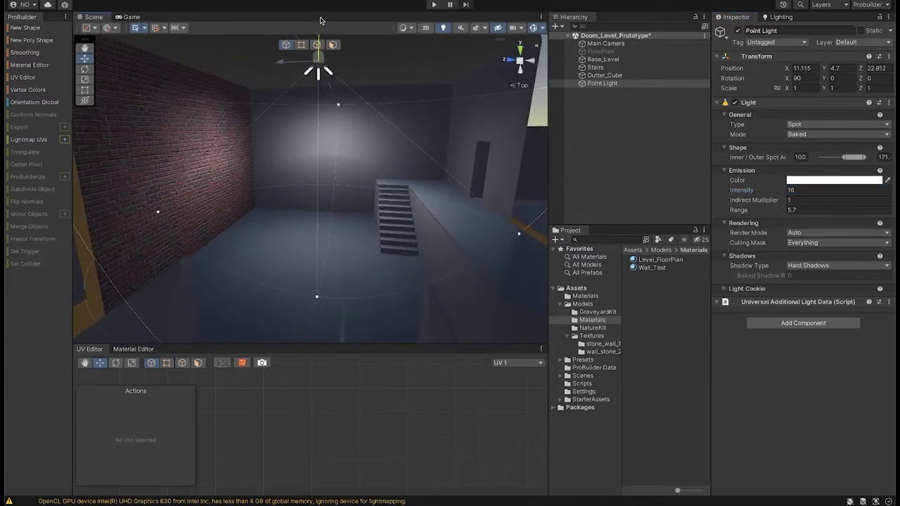
left_click_drag(300, 116, 373, 157, "alt")
left_click_drag(276, 173, 101, 179, "alt")
left_click_drag(186, 177, 292, 176, "alt")
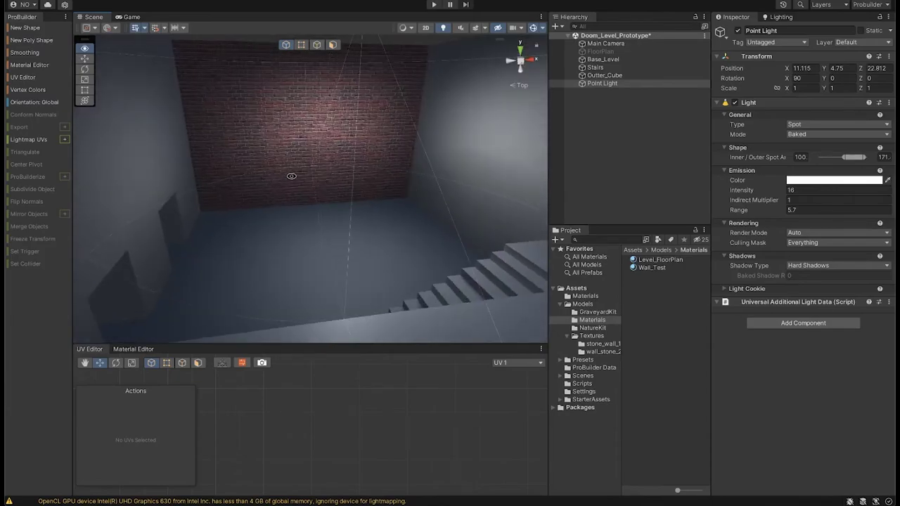
- Set the spotlight's indirect multiplier to 4.93 and its range to 7.51
left_click_drag(826, 198, 805, 200)
left_click_drag(330, 162, 339, 153, "alt")
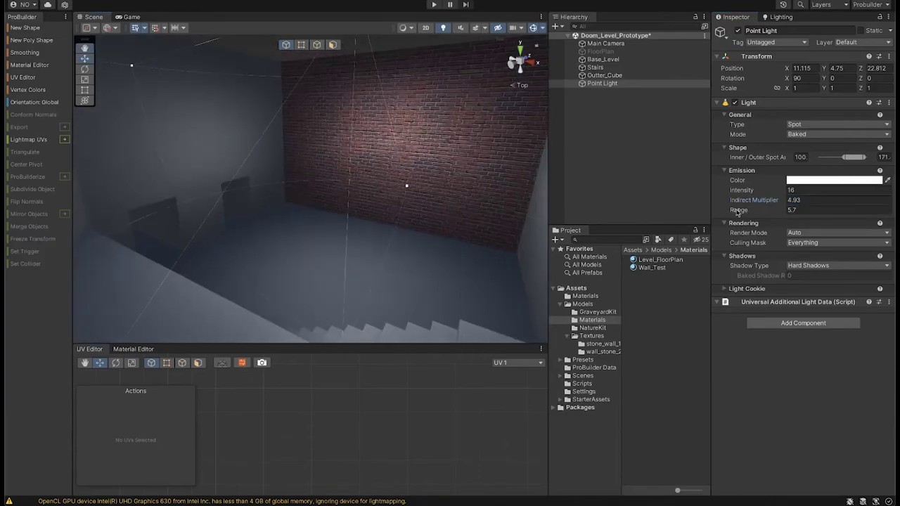
left_click_drag(737, 213, 774, 212)
left_click_drag(492, 190, 455, 185, "alt")
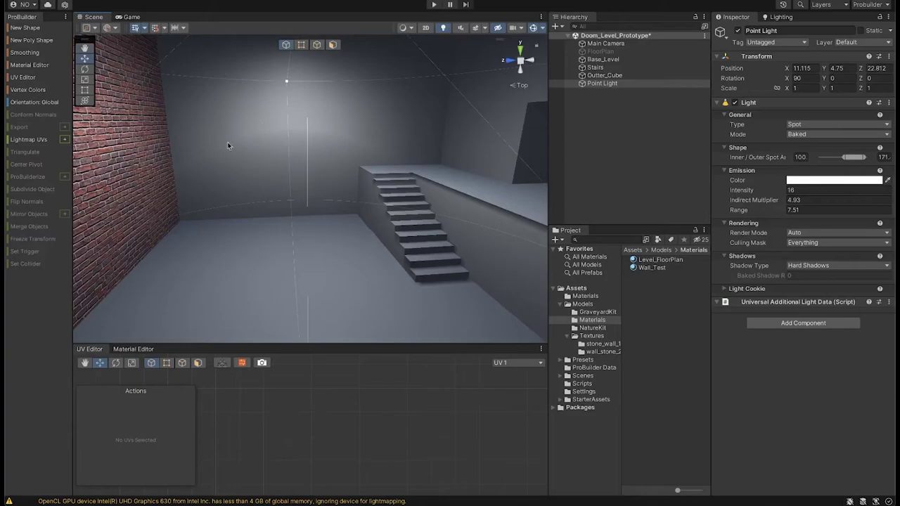
- Lower the spotlight's intensity to 14.37 and its inner angle to about 86.2, reviewing the light across the room's walls and doorways
left_click(745, 192)
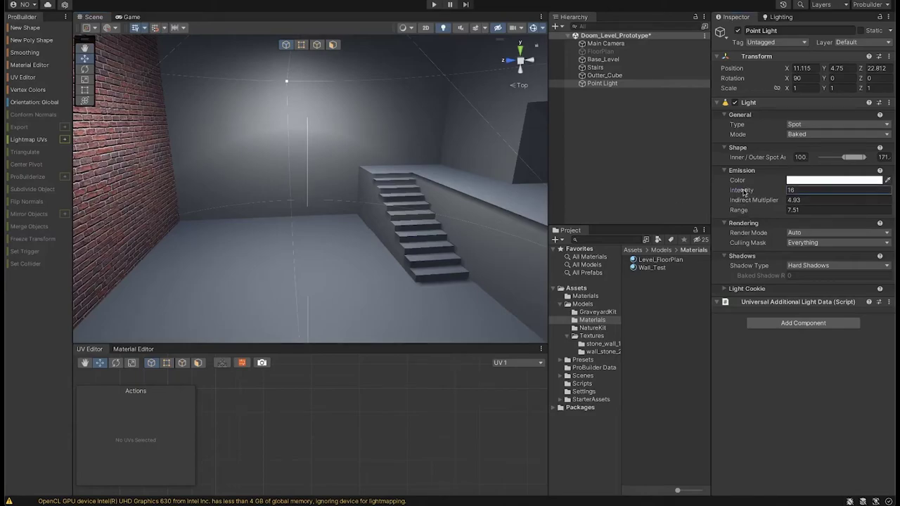
left_click_drag(740, 193, 733, 193)
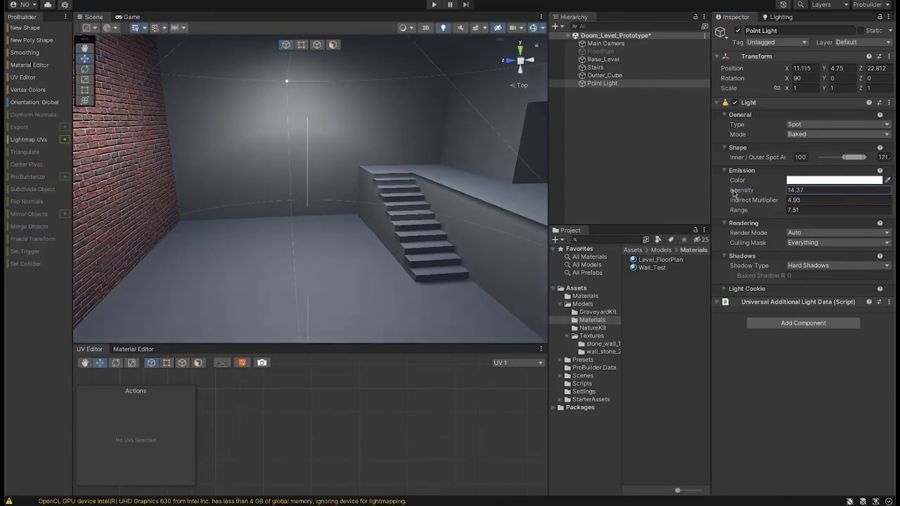
left_click_drag(848, 158, 842, 158)
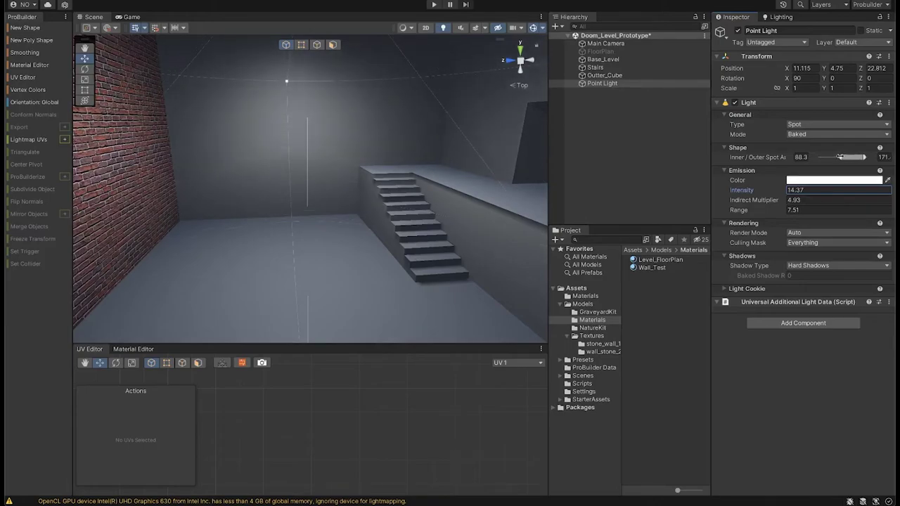
right_click_drag(360, 216, 344, 92)
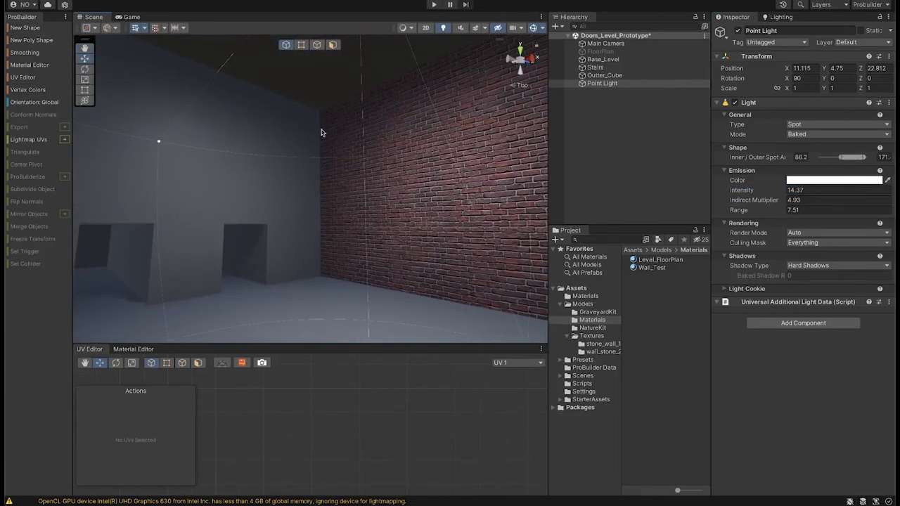
right_click_drag(321, 124, 224, 137)
right_click_drag(299, 141, 234, 176)
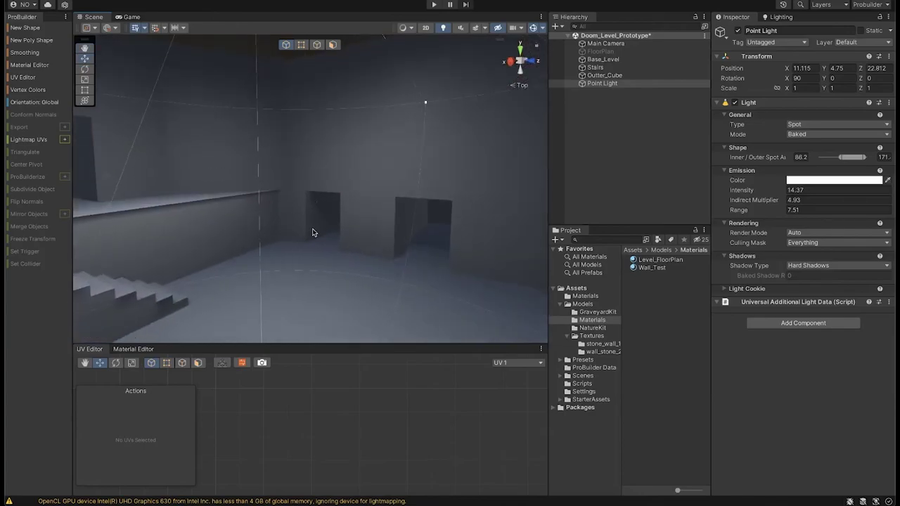
right_click_drag(255, 215, 154, 223)
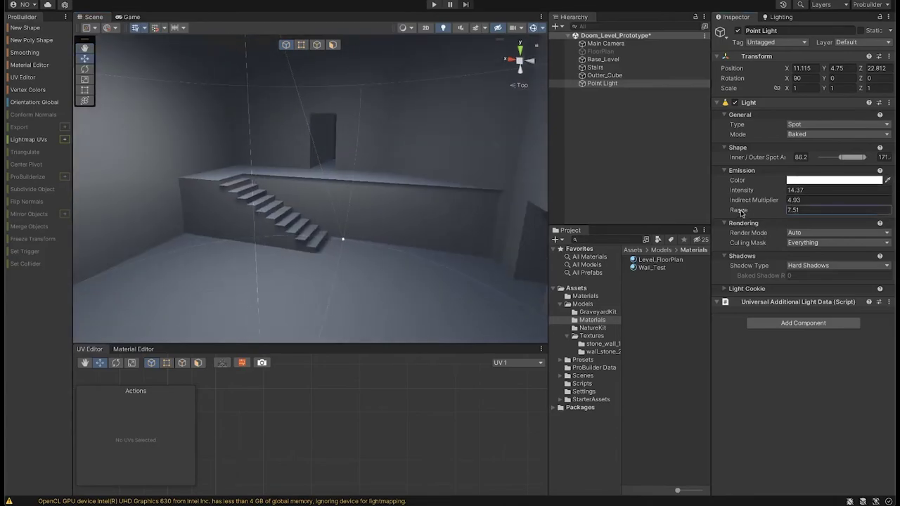
- Raise the spotlight's intensity to 17.08 and review its light on the brick wall, floor and stairs
left_click_drag(742, 192, 761, 189)
right_click_drag(470, 177, 496, 127)
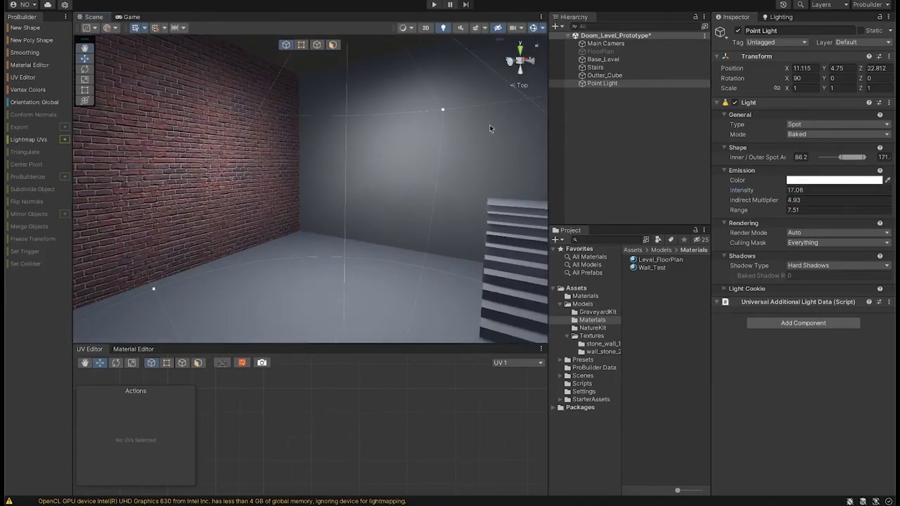
right_click_drag(422, 149, 333, 104)
right_click_drag(303, 141, 322, 227)
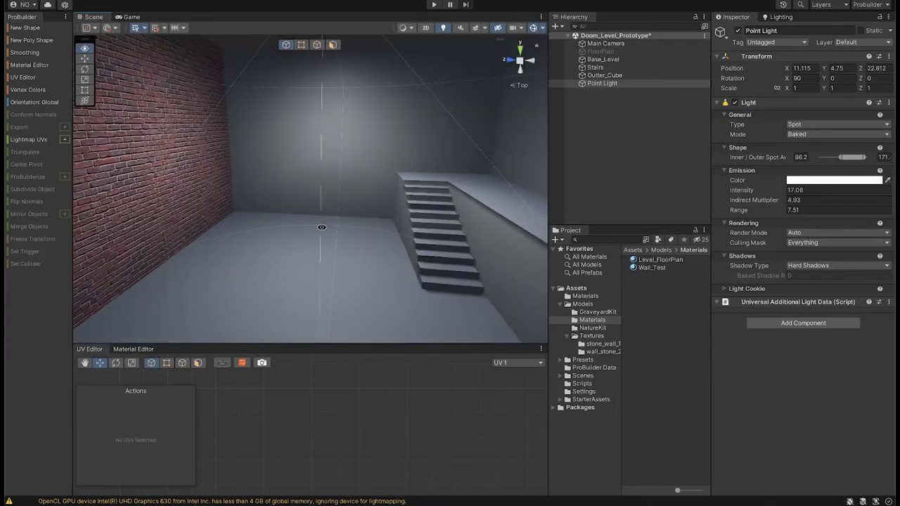
right_click_drag(382, 163, 387, 191)
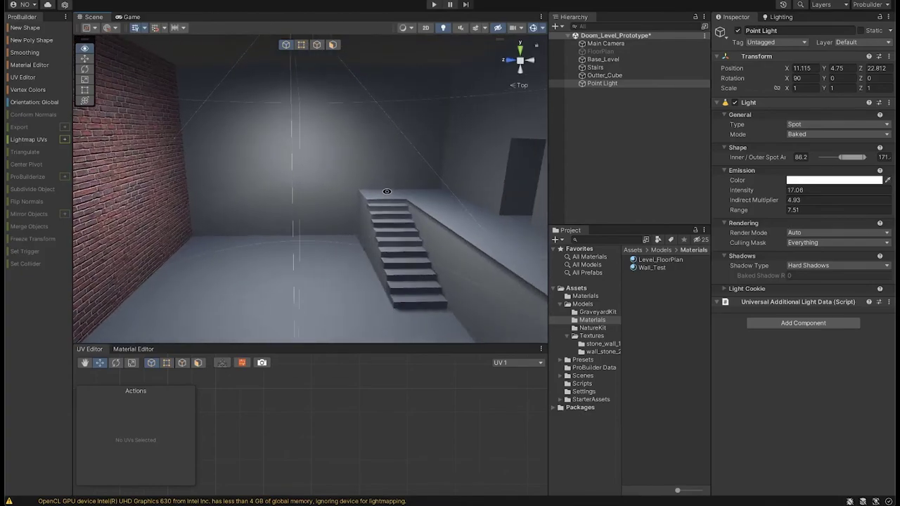
left_click_drag(358, 194, 364, 183)
right_click_drag(328, 196, 344, 196)
- Generate the scene's lighting and set the environment reflections' intensity multiplier to 0.426
left_click(778, 19)
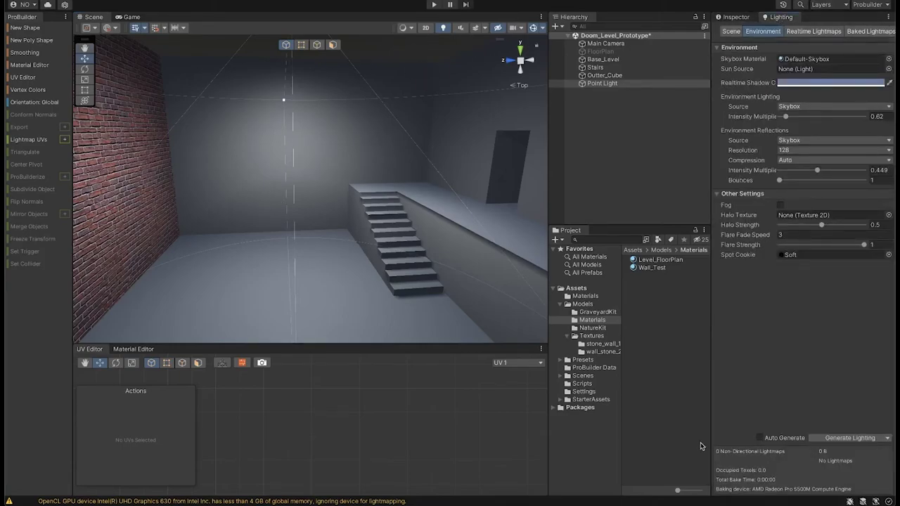
left_click(856, 441)
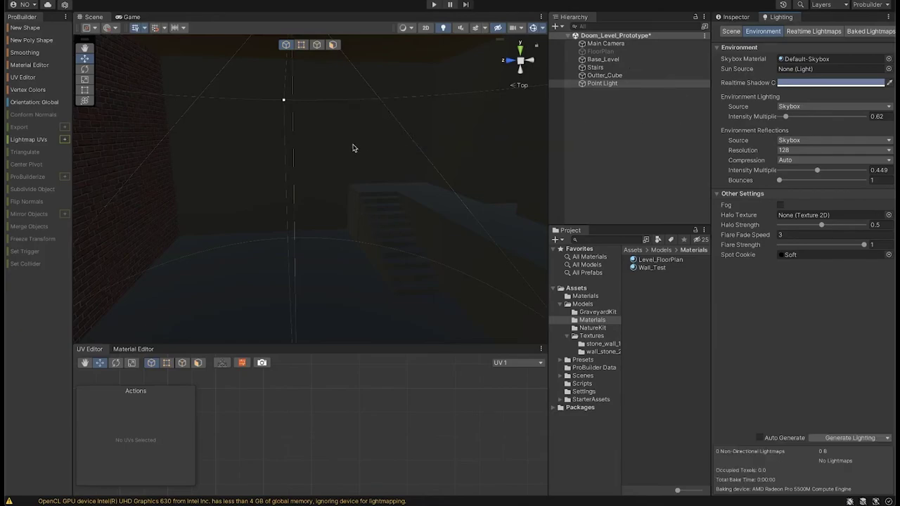
left_click_drag(408, 190, 320, 184, "alt")
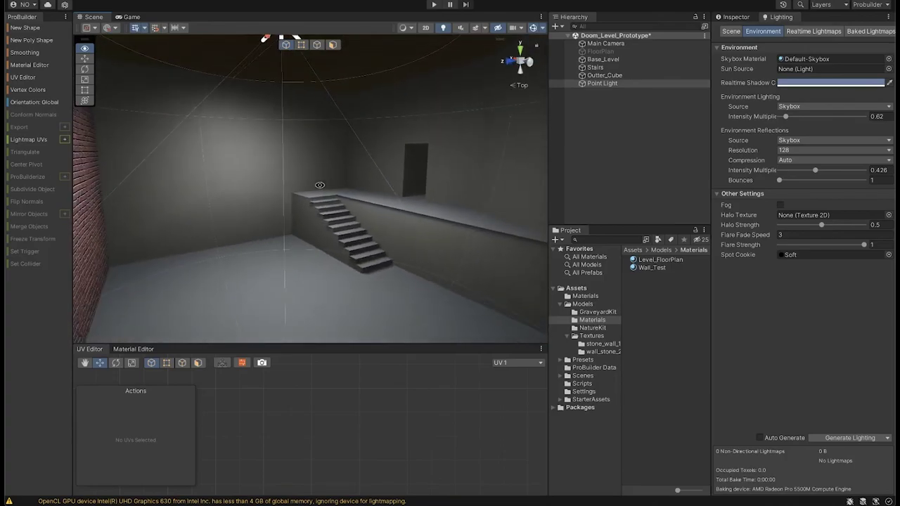
- Switch the spotlight's mode to Realtime and review its light on the brick wall and stairs
left_click(735, 17)
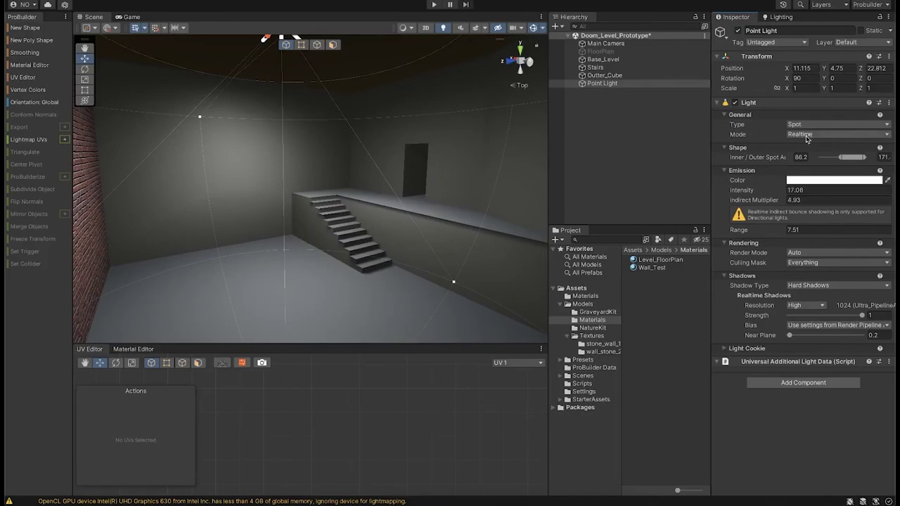
left_click_drag(313, 160, 259, 159, "alt")
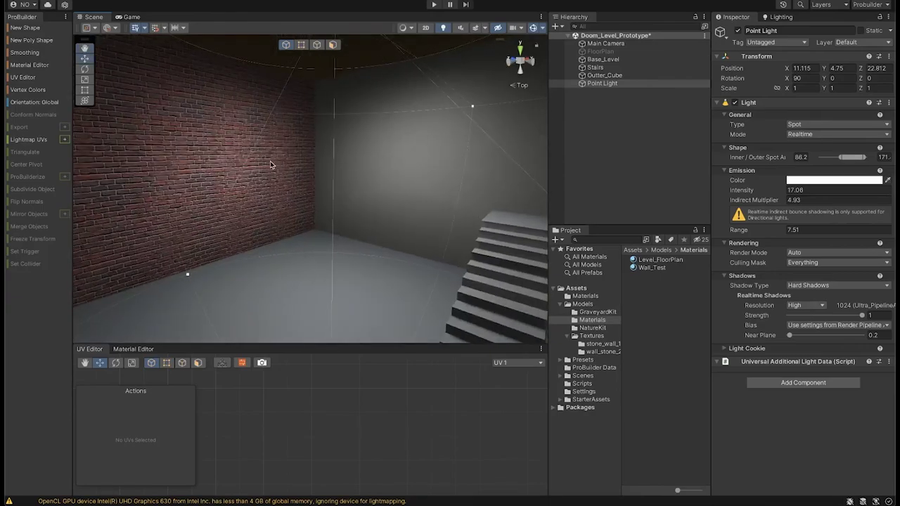
left_click_drag(416, 177, 347, 211, "alt")
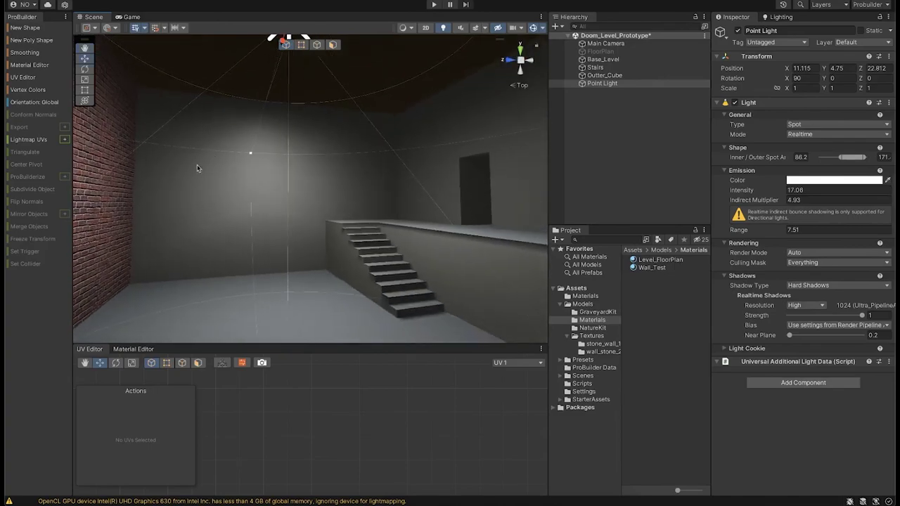
left_click(333, 45)
left_click(231, 192)
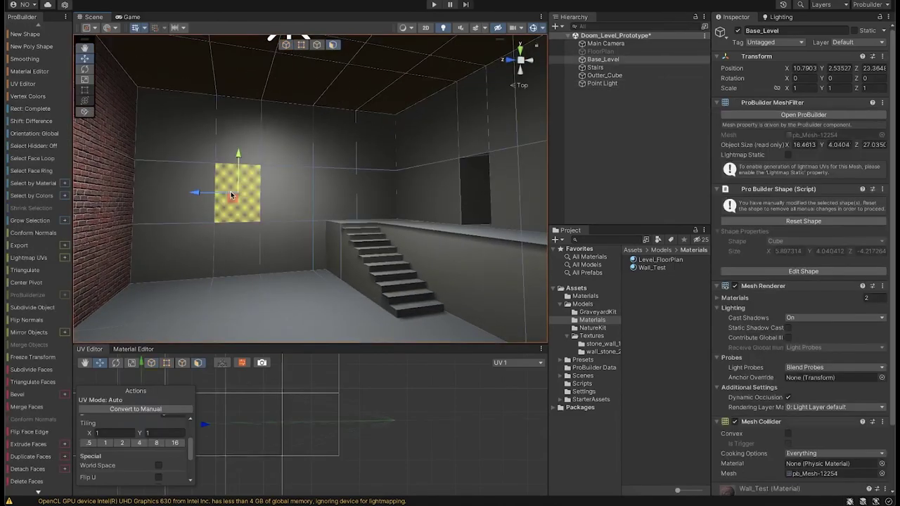
left_click_drag(195, 189, 176, 141)
left_click_drag(217, 265, 261, 133, "alt")
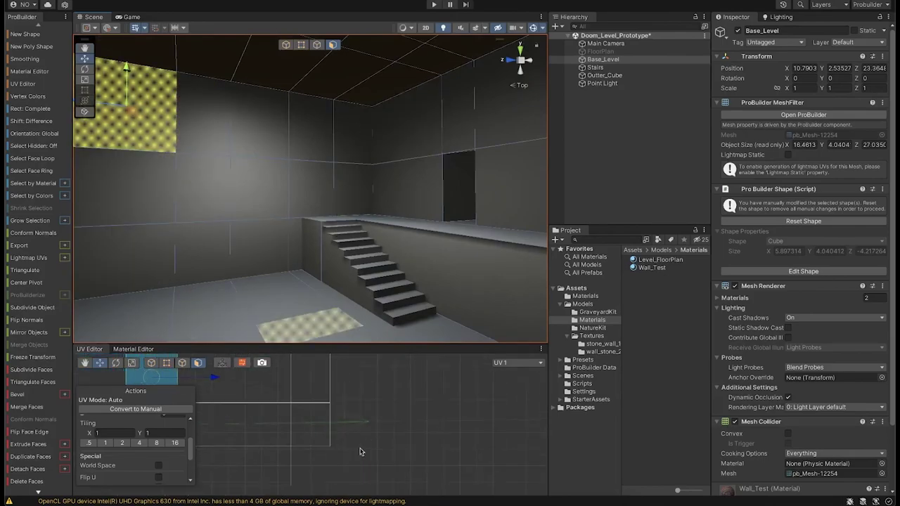
left_click(127, 350)
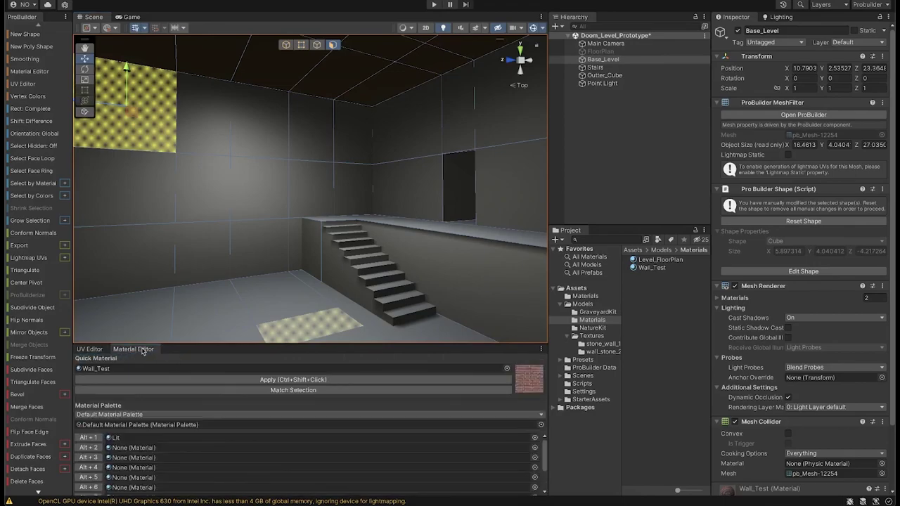
left_click(90, 349)
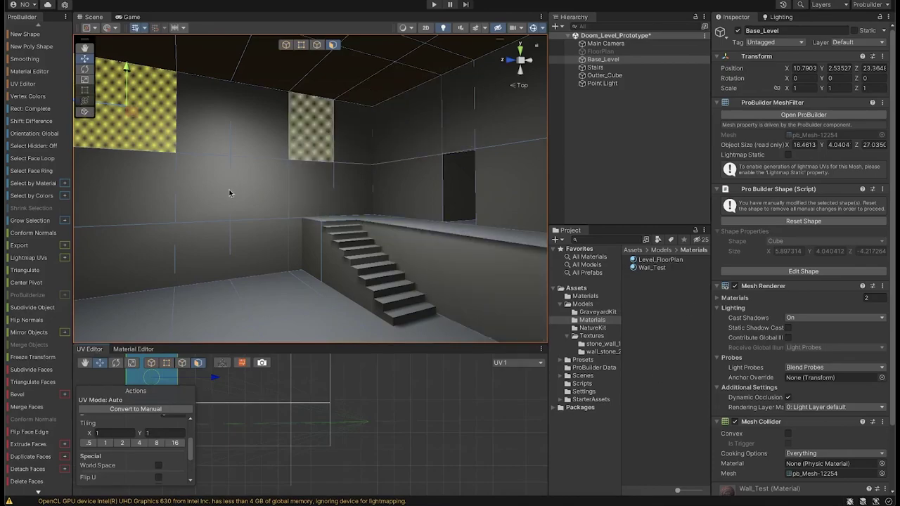
key("q")
right_click_drag(223, 192, 178, 182)
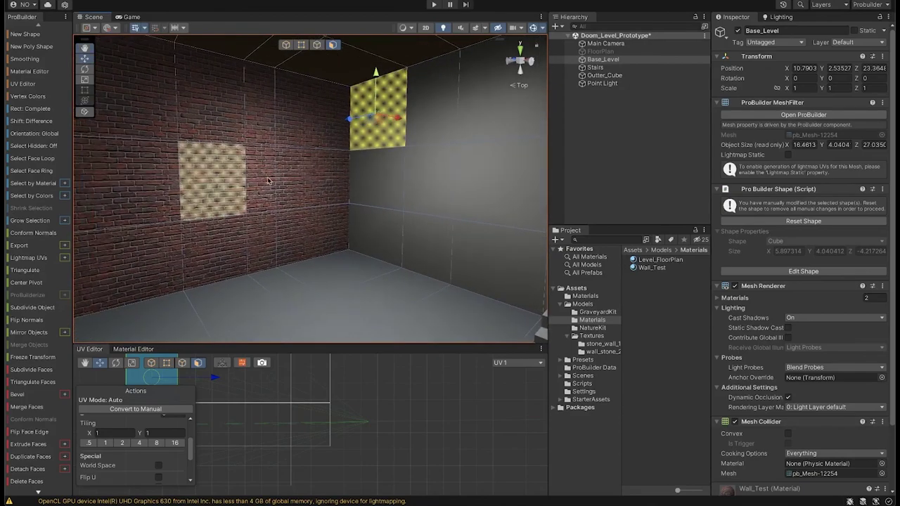
left_click(286, 45)
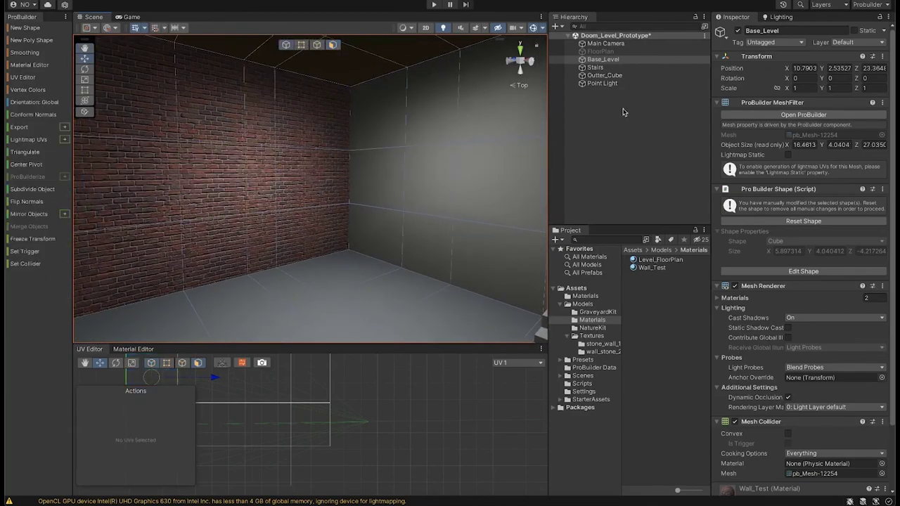
left_click(622, 135)
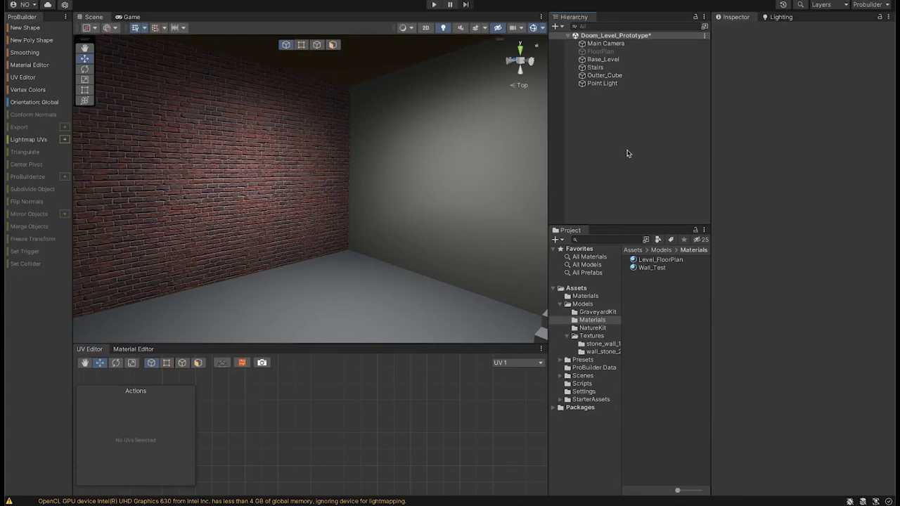